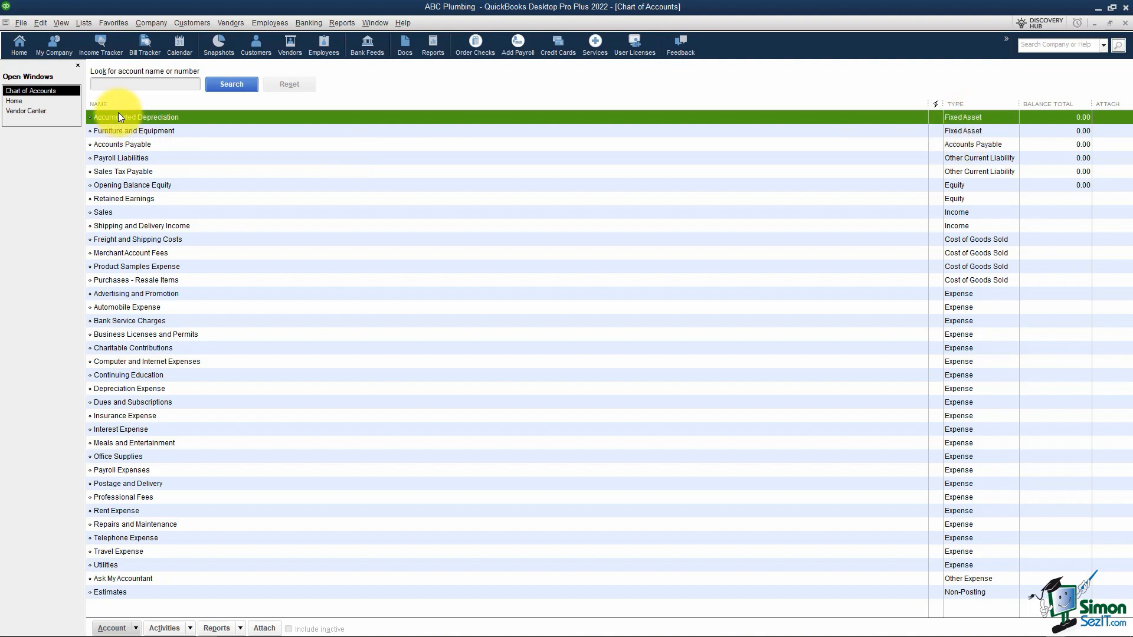
pyautogui.click(151, 134)
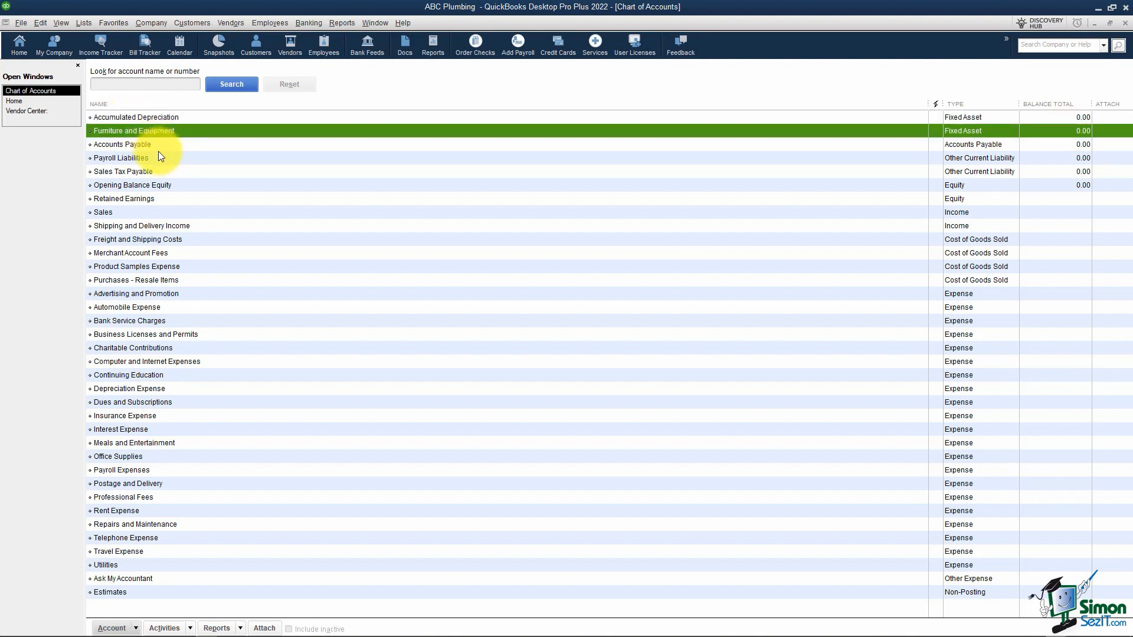
pyautogui.click(159, 155)
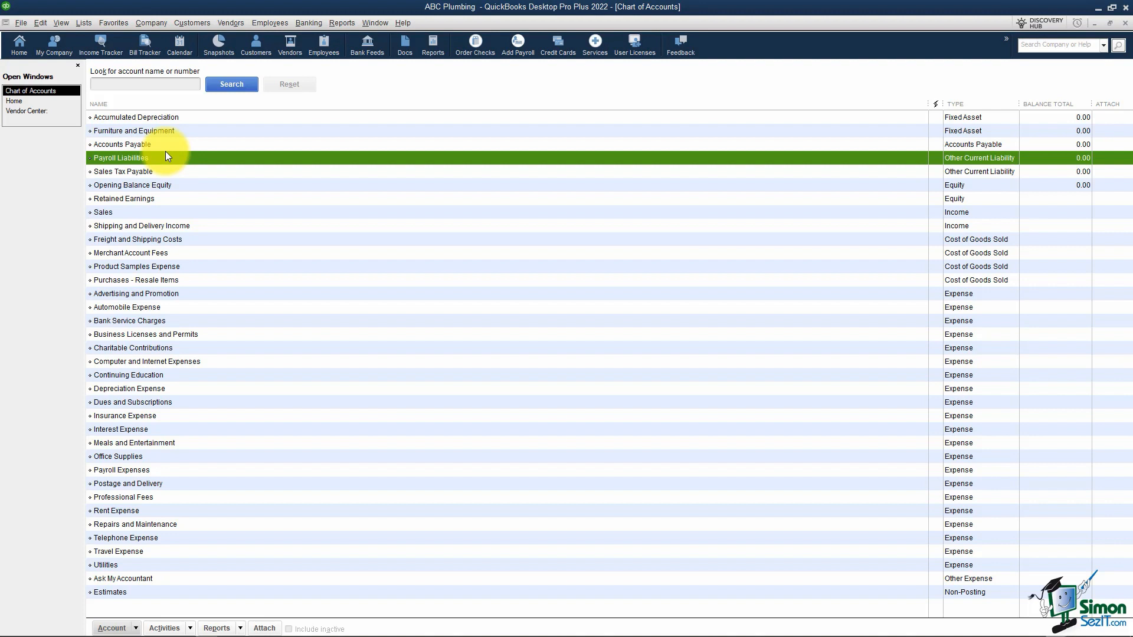
# Turn on account numbers in the company-wide accounting preferences and apply the change
pyautogui.click(40, 23)
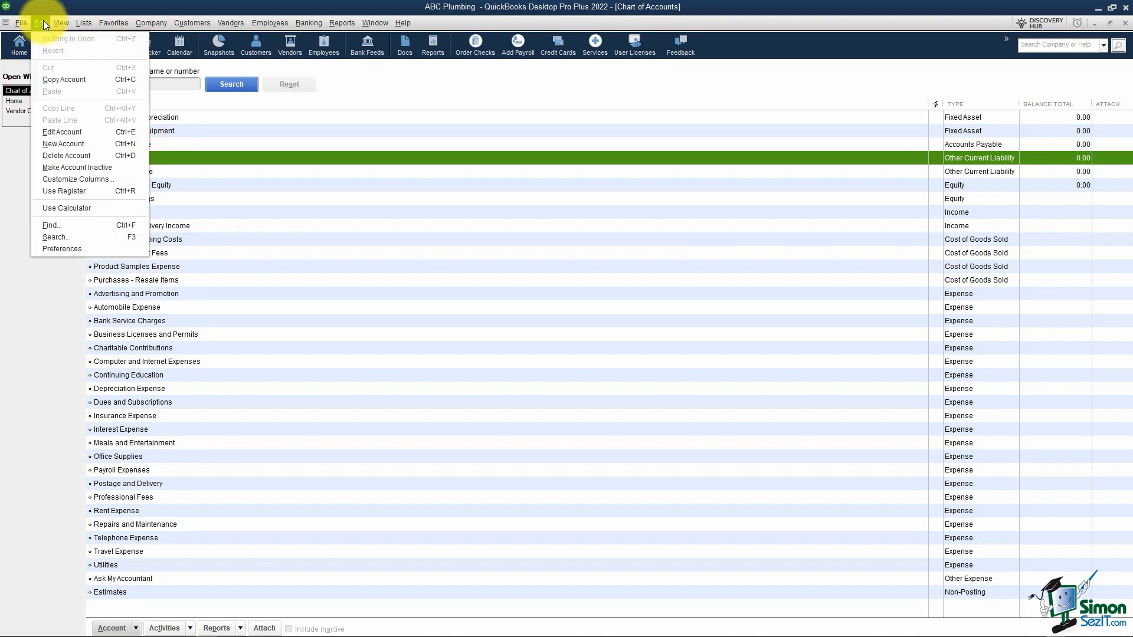
pyautogui.click(70, 248)
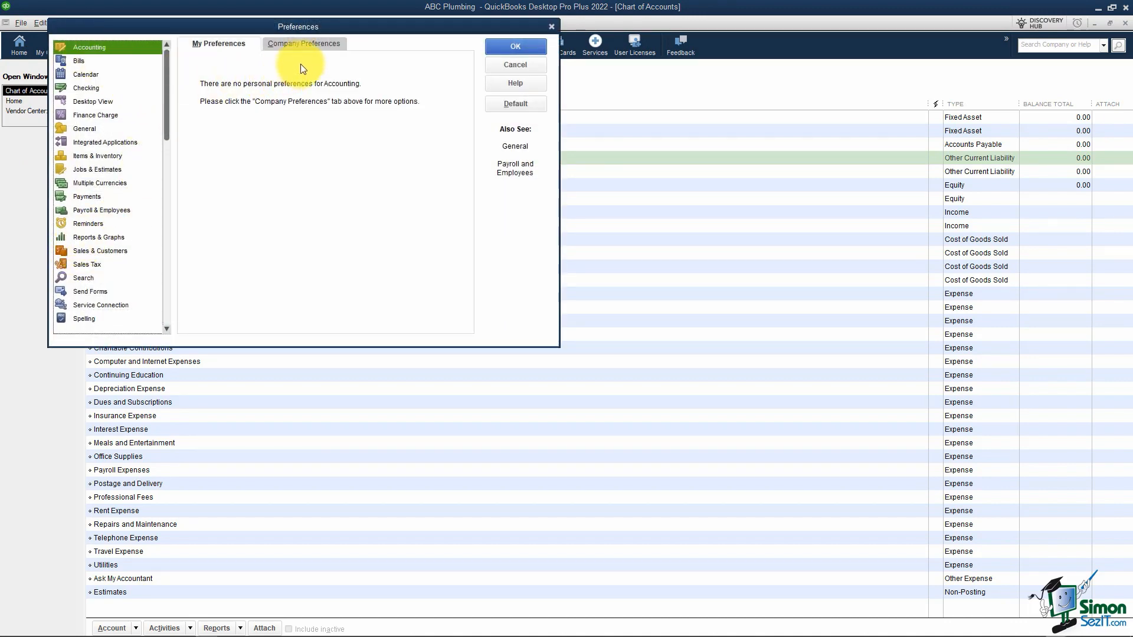
pyautogui.click(314, 44)
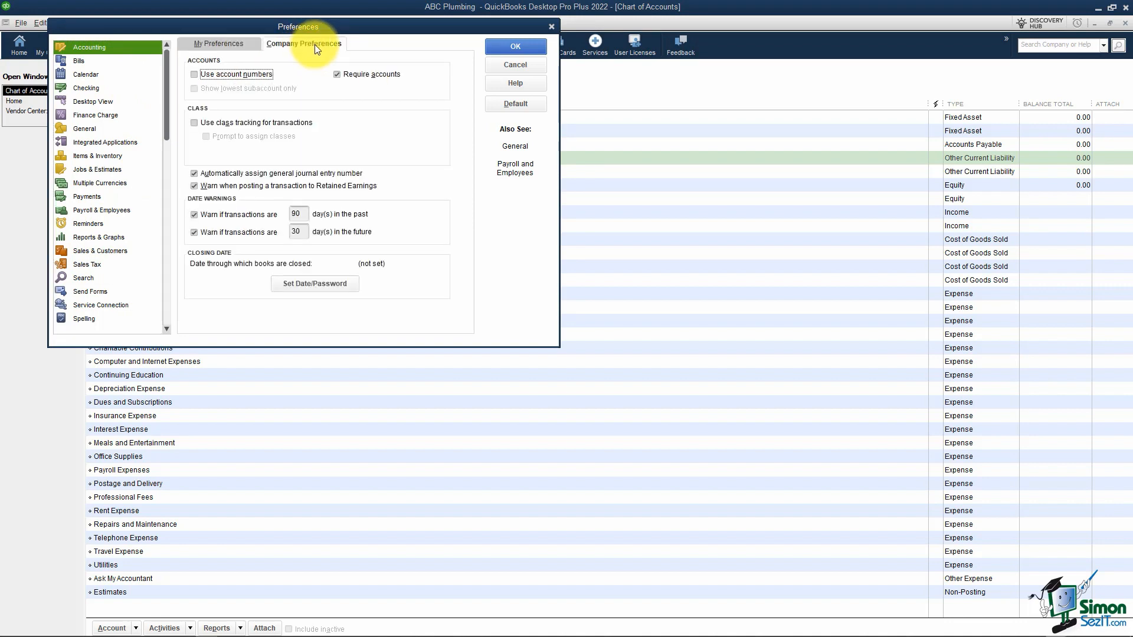
pyautogui.click(196, 77)
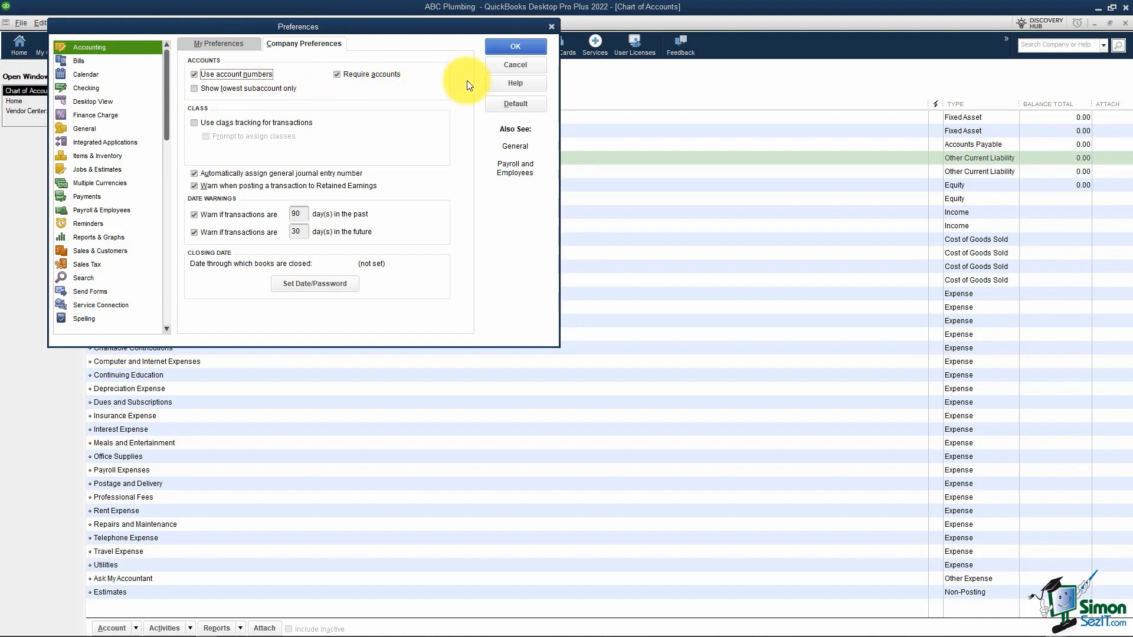
pyautogui.click(525, 45)
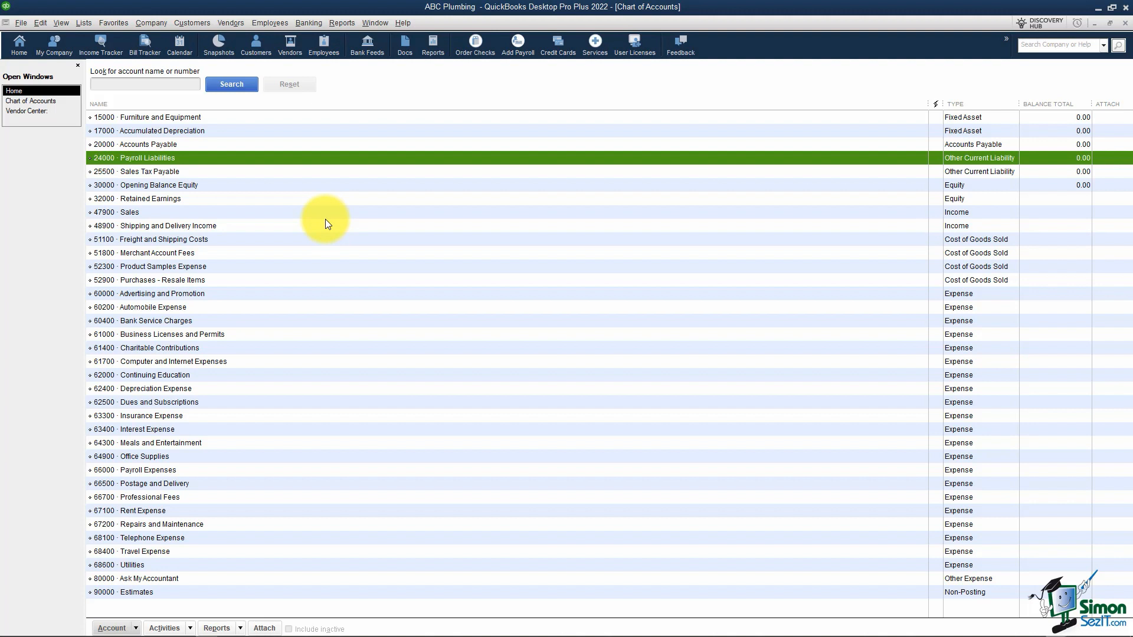
pyautogui.rightClick(300, 158)
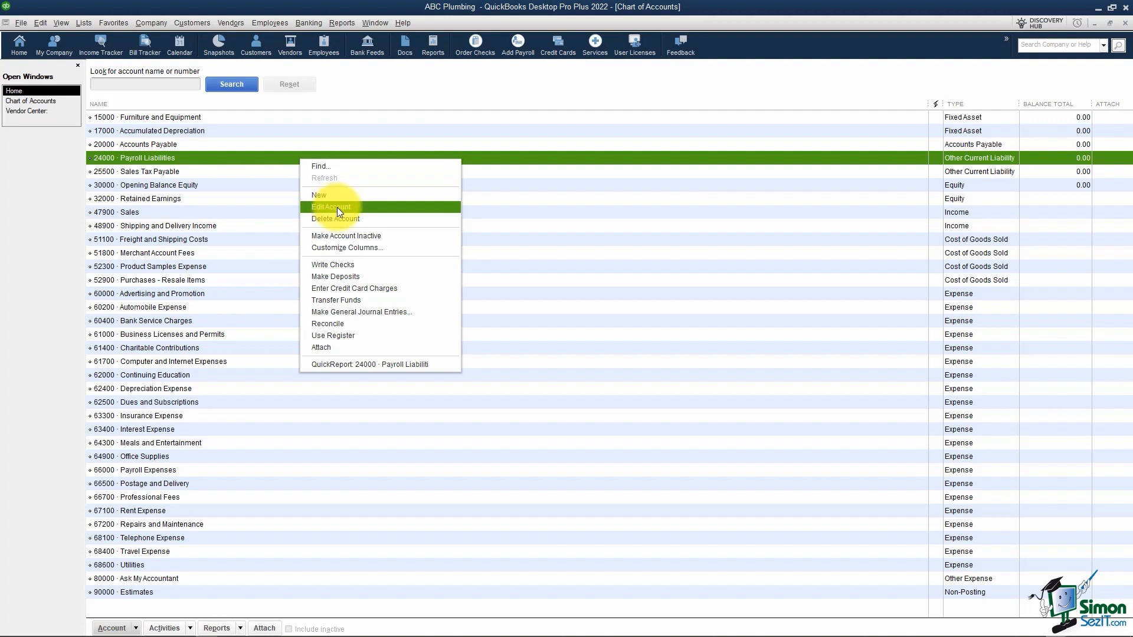
pyautogui.click(537, 201)
pyautogui.click(537, 201)
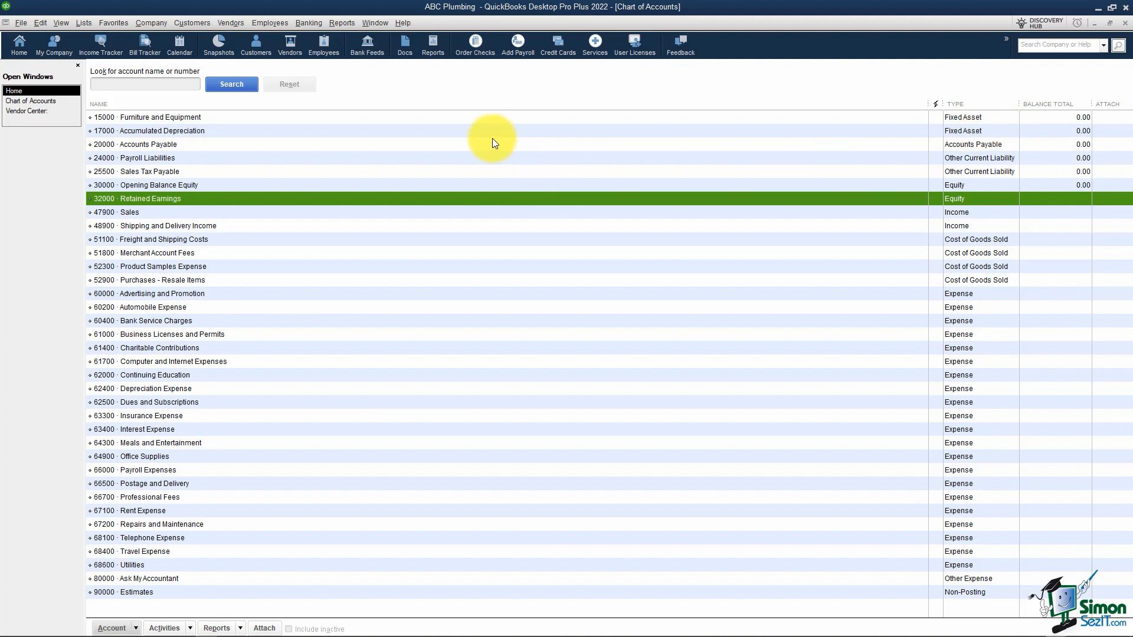
# Start adding a new account of the Bank type to the chart of accounts
pyautogui.rightClick(450, 130)
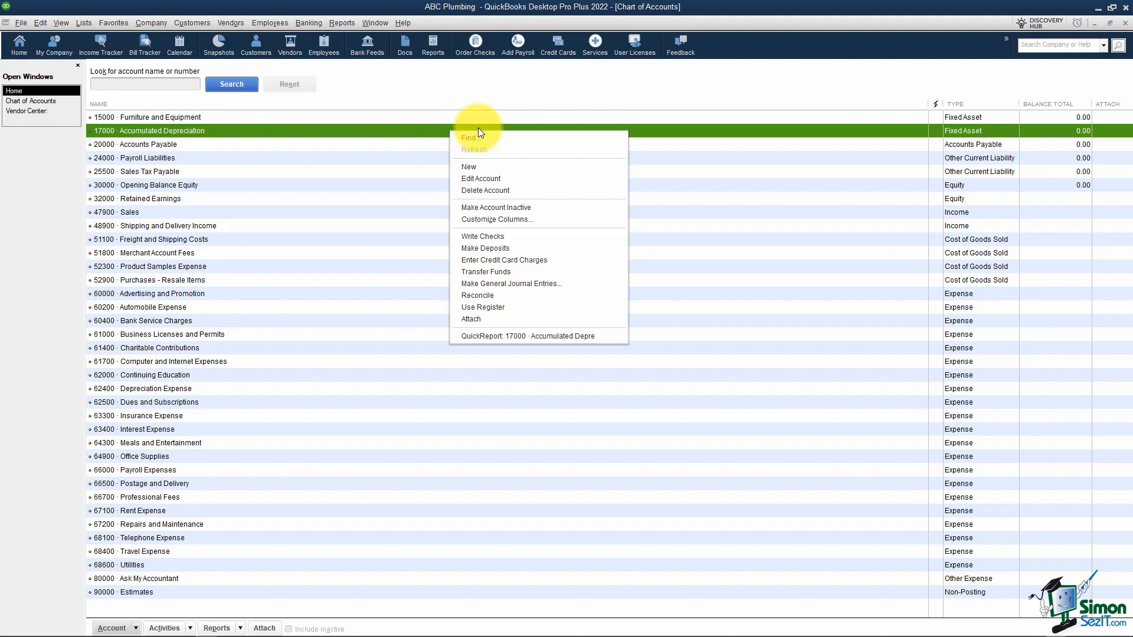
pyautogui.click(504, 166)
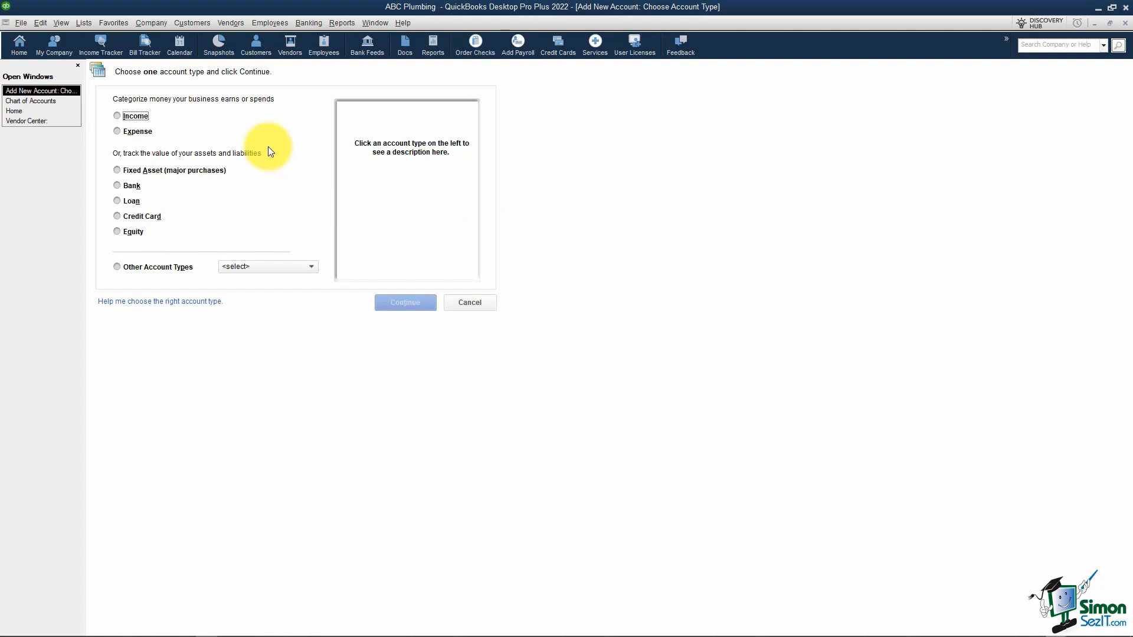
pyautogui.click(119, 187)
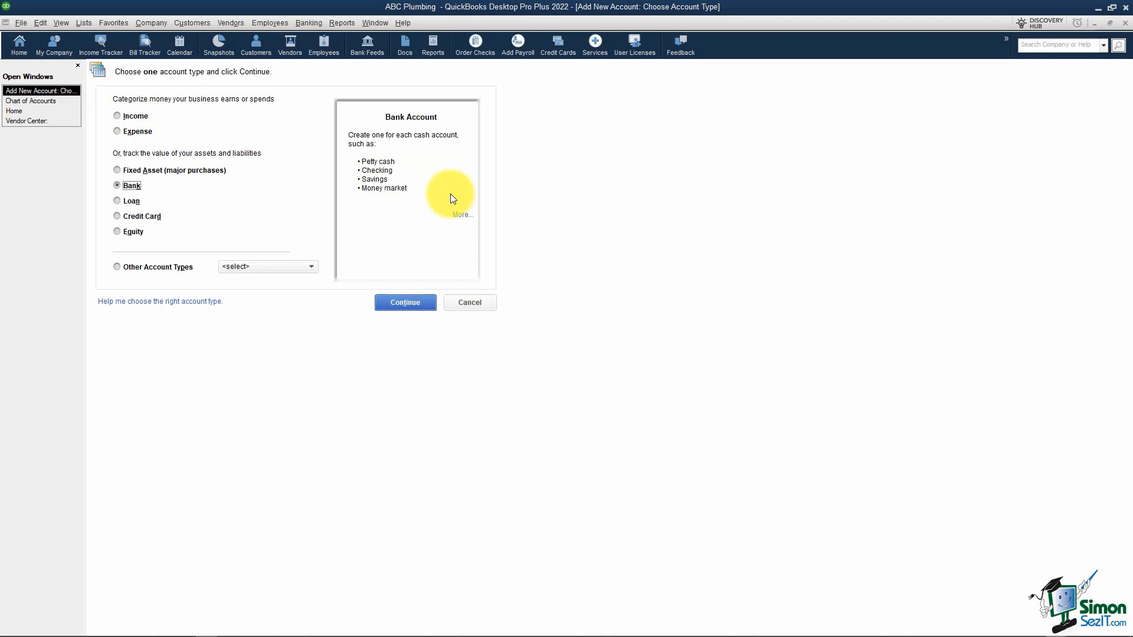
pyautogui.click(416, 304)
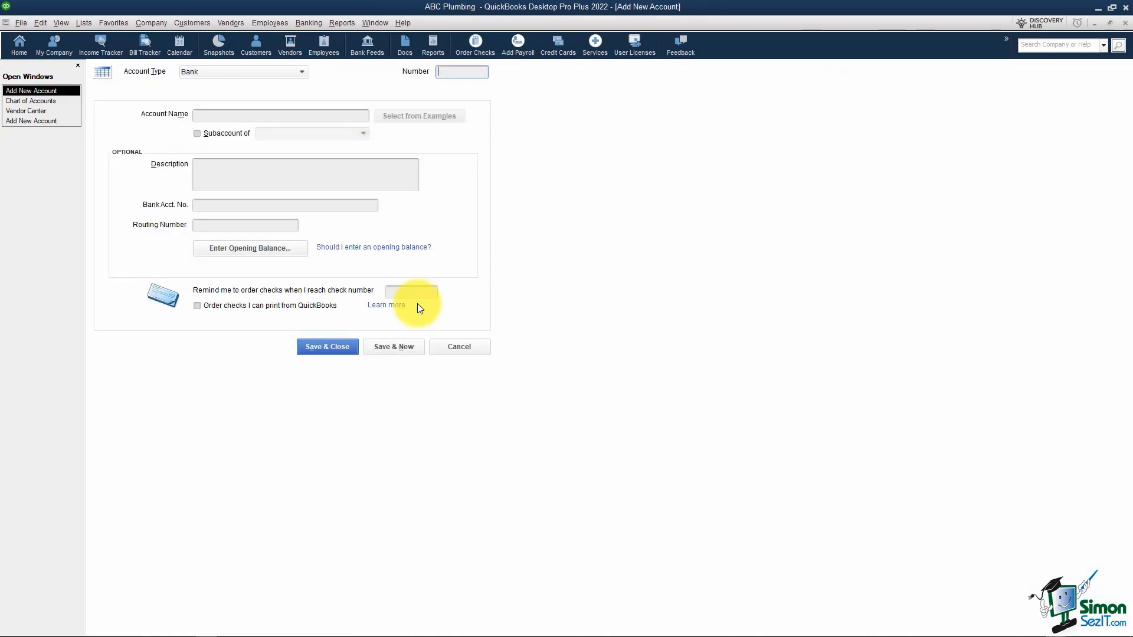
# Keep the account type as Bank, give the new account the number 10000 and name it Checking
pyautogui.click(302, 73)
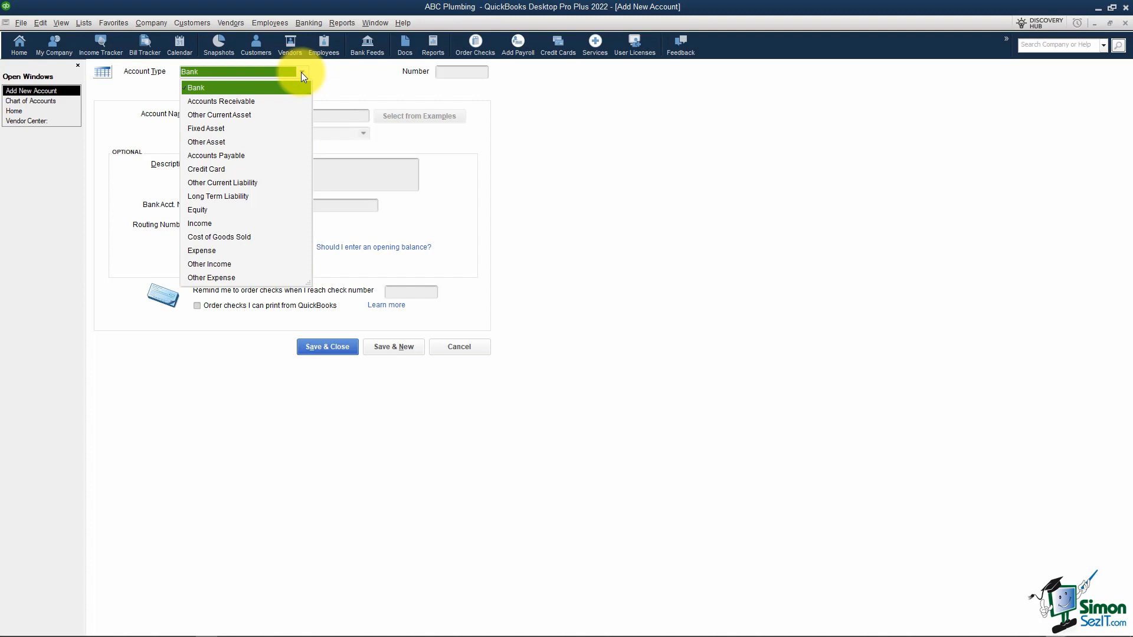
pyautogui.click(295, 88)
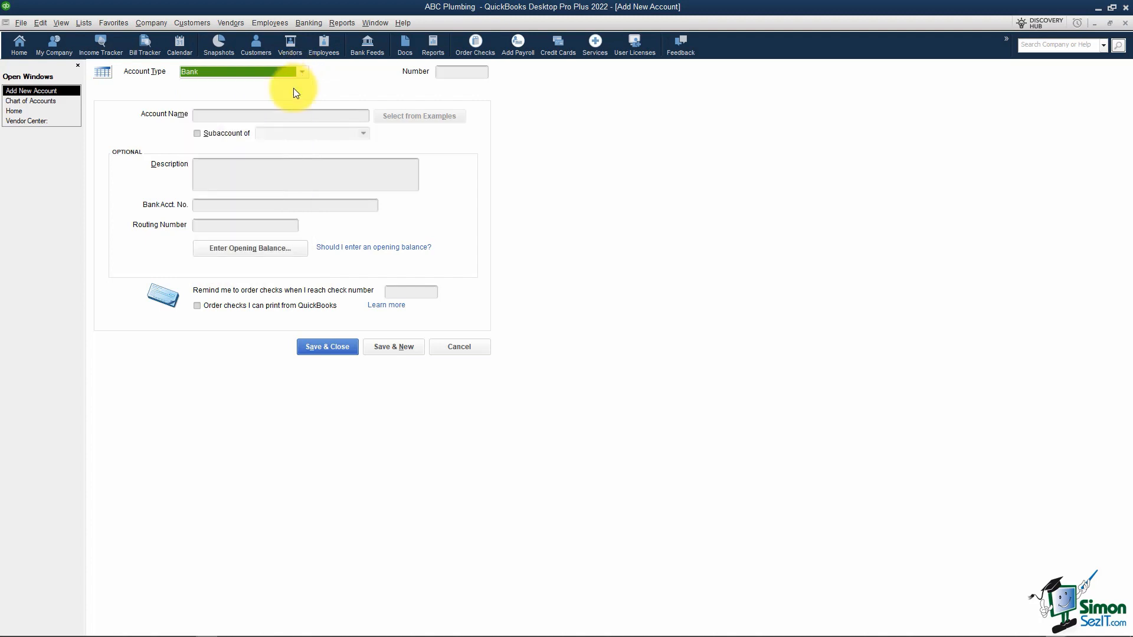
pyautogui.click(456, 74)
pyautogui.write('10000')
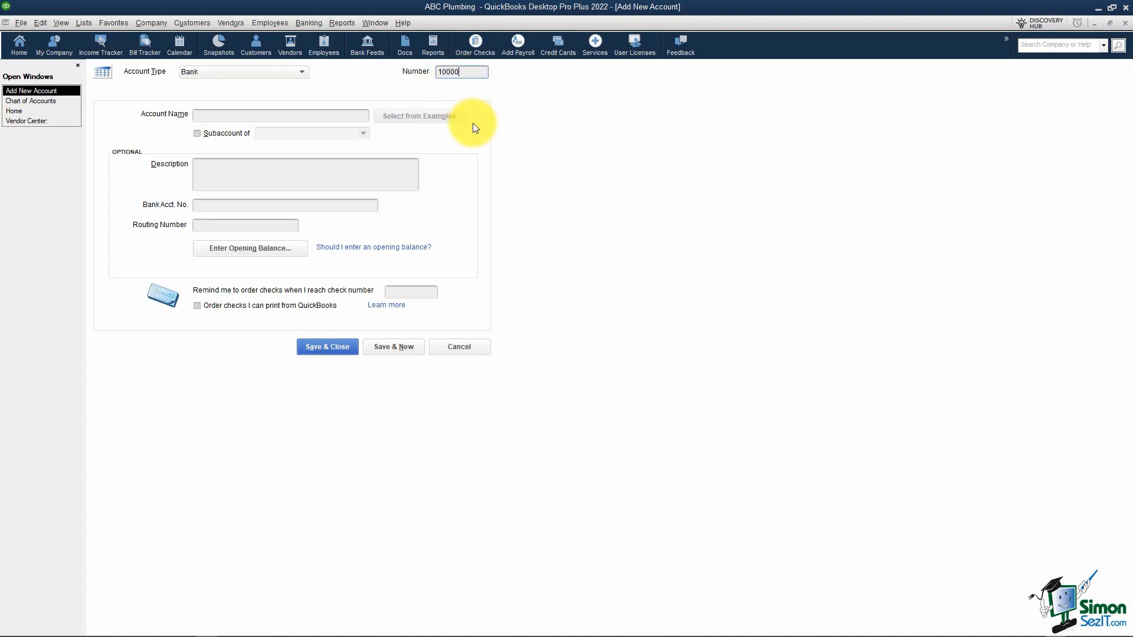
pyautogui.press('Tab')
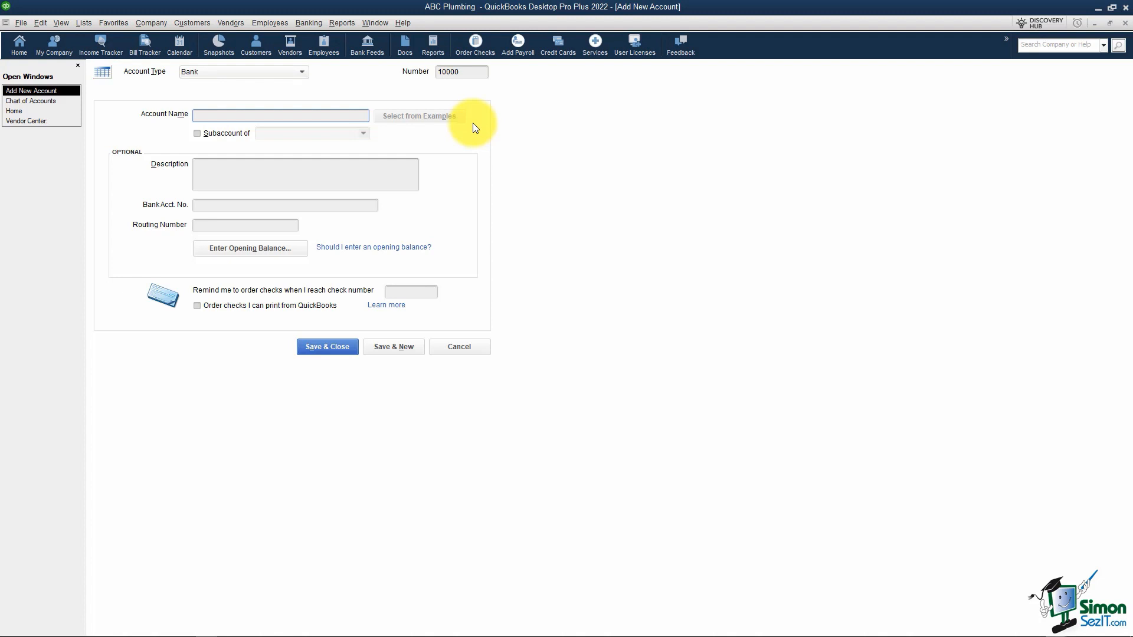
pyautogui.write('Checking')
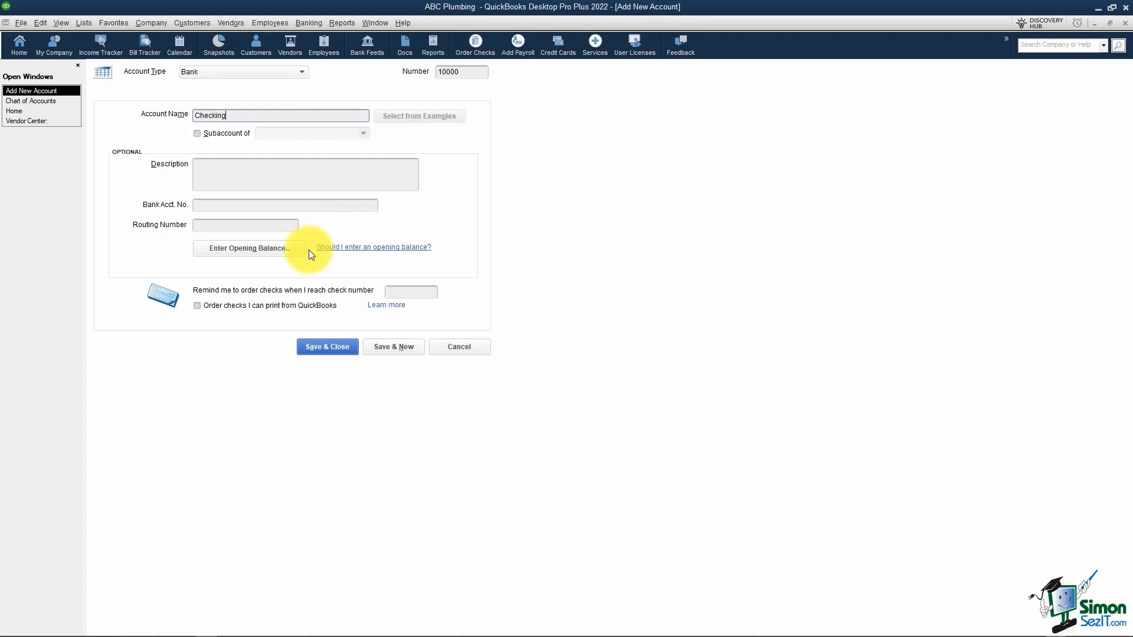
# Enter the Checking account's opening balance with a statement ending balance of 1,500.00 and an ending date of 01/01/2022
pyautogui.click(292, 250)
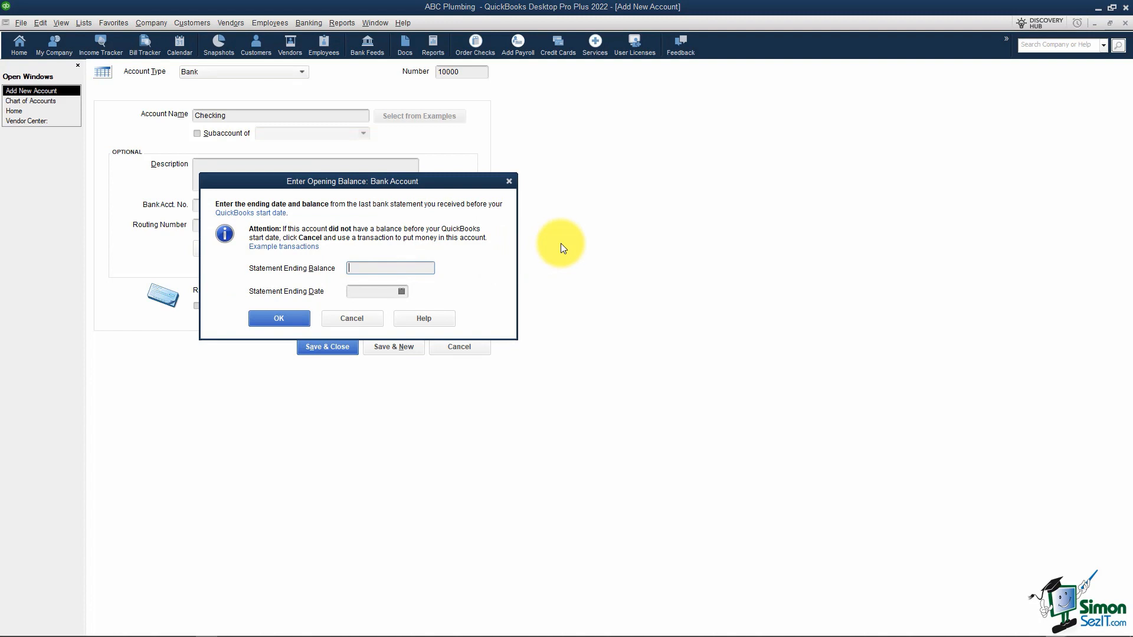
pyautogui.write('1500.00')
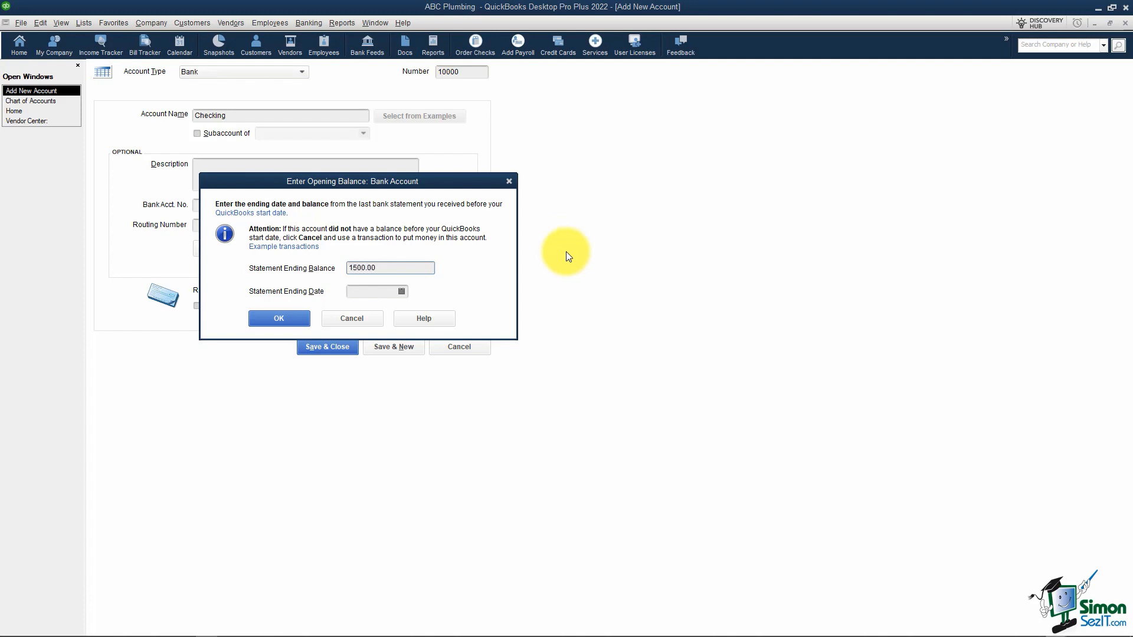
pyautogui.click(394, 290)
pyautogui.write('01/01/20')
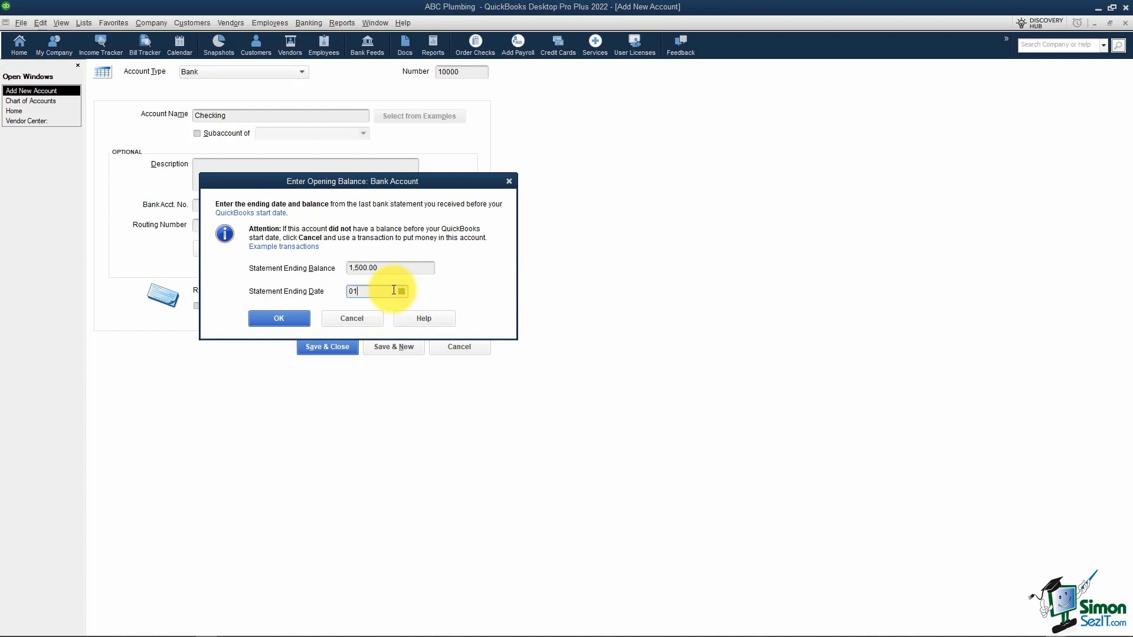
pyautogui.write('22')
pyautogui.click(282, 317)
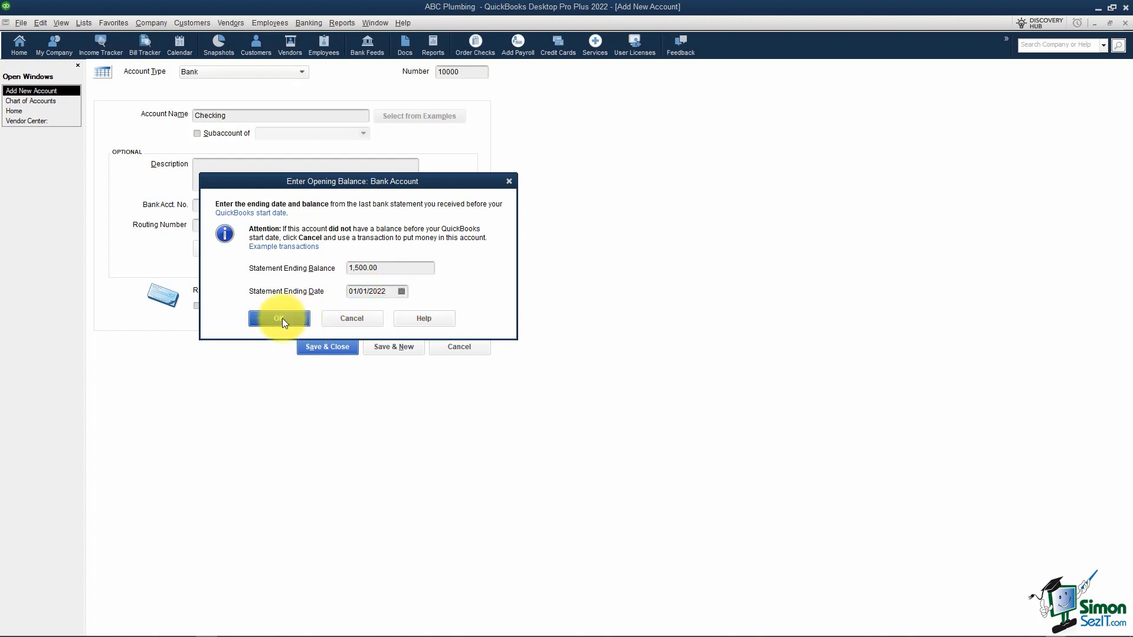
# Save the Checking account without setting up a bank feed, and select the Opening Balance Equity account for review
pyautogui.press('Tab')
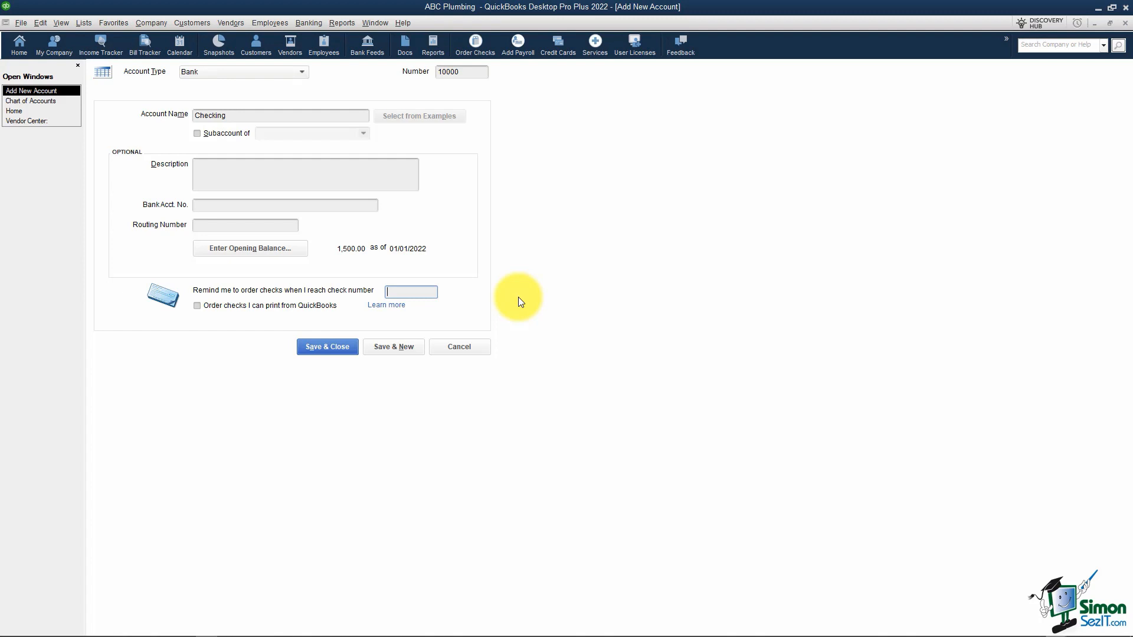
pyautogui.click(339, 348)
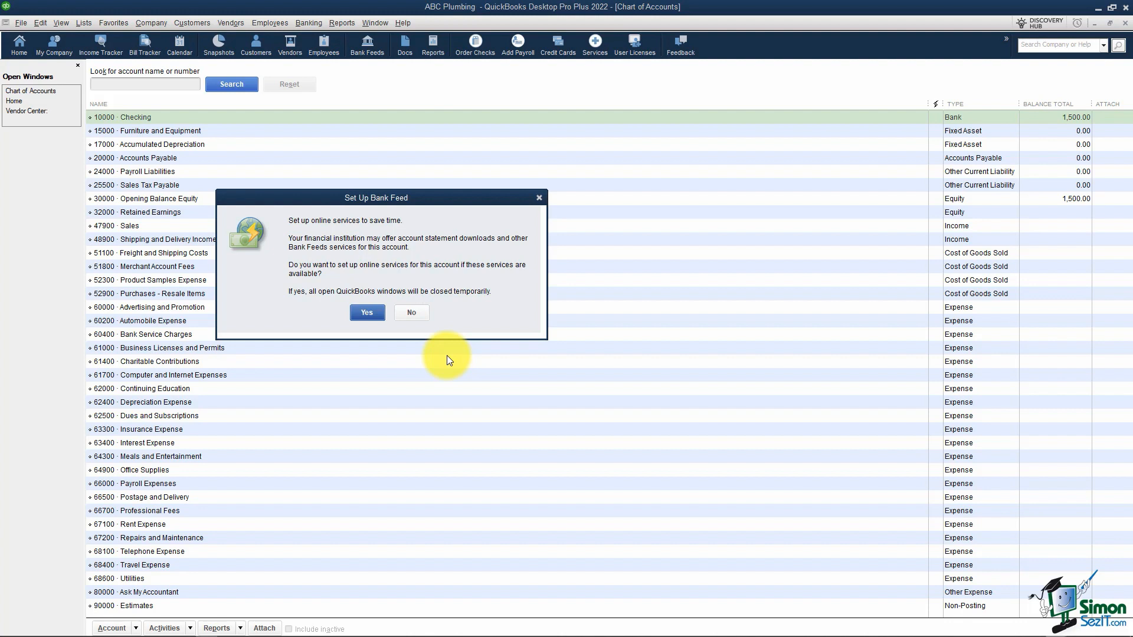
pyautogui.click(424, 313)
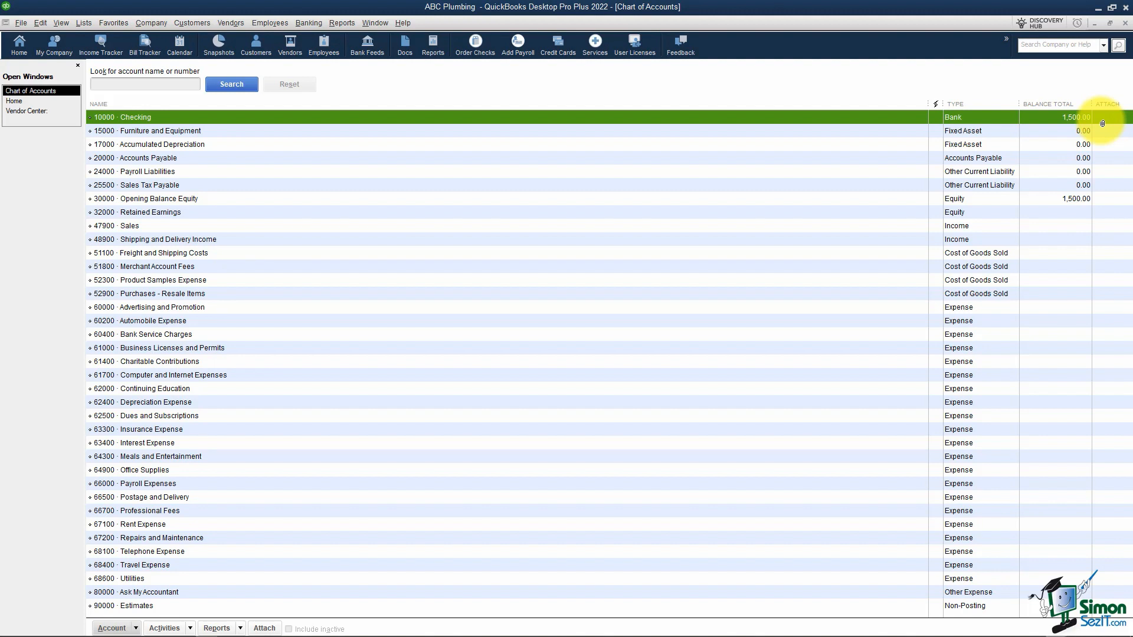
pyautogui.click(1017, 201)
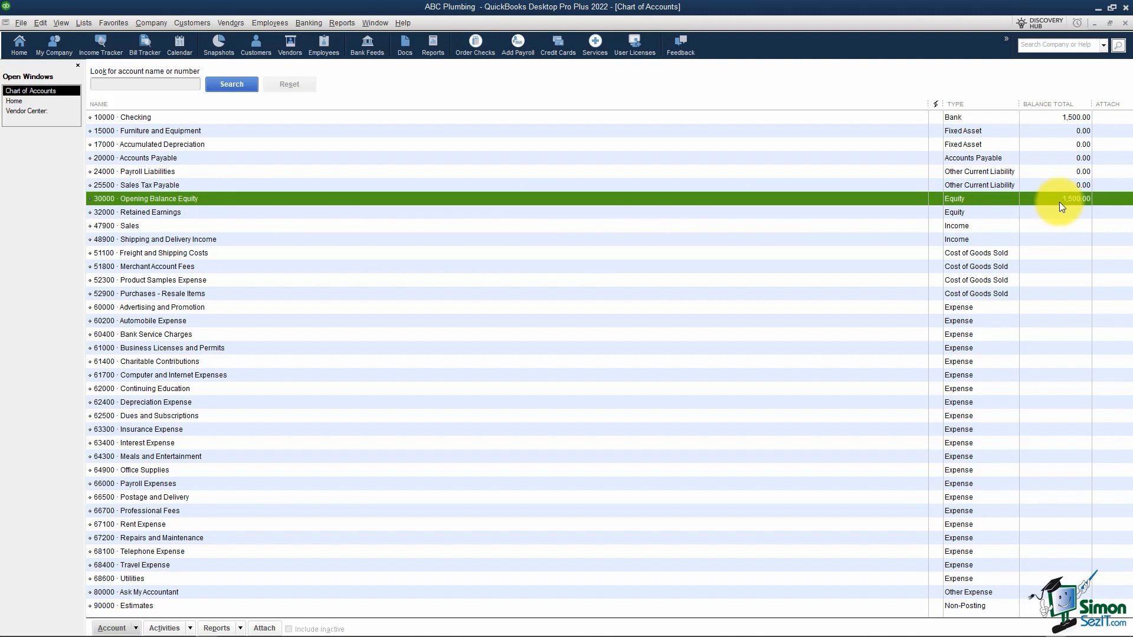
# Start another new account of the Bank type and name it Savings
pyautogui.rightClick(343, 129)
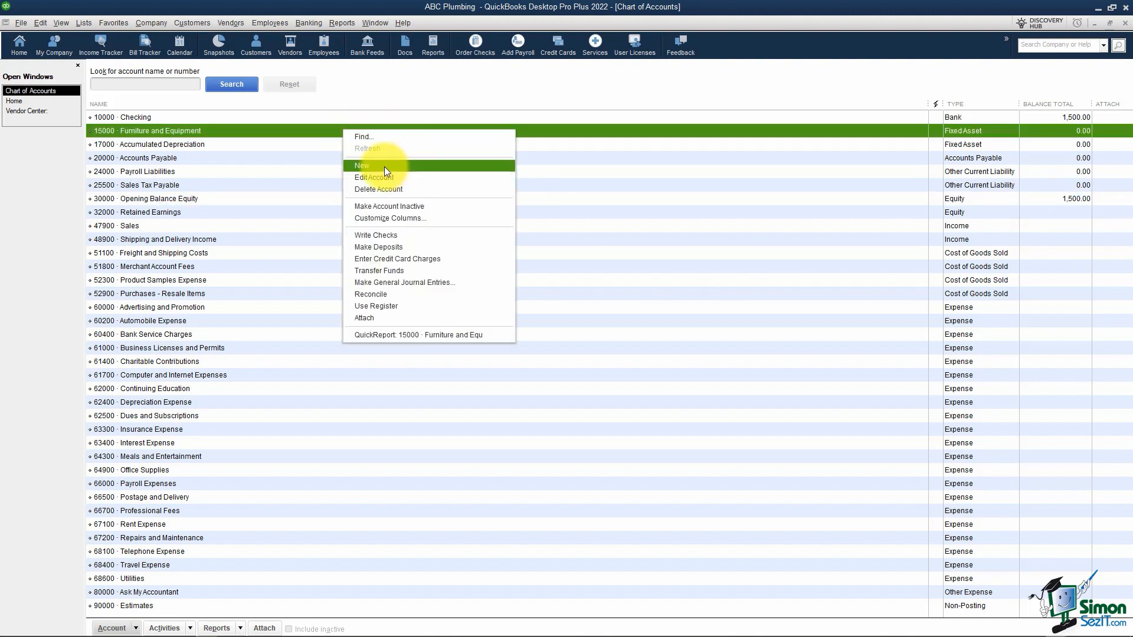
pyautogui.click(384, 166)
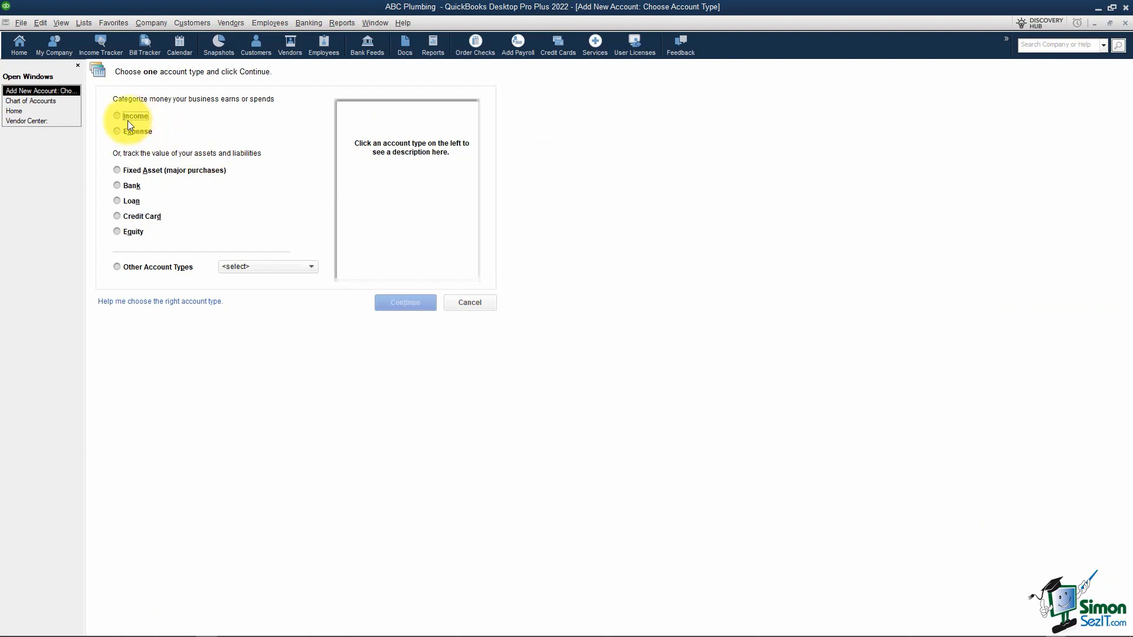
pyautogui.click(118, 186)
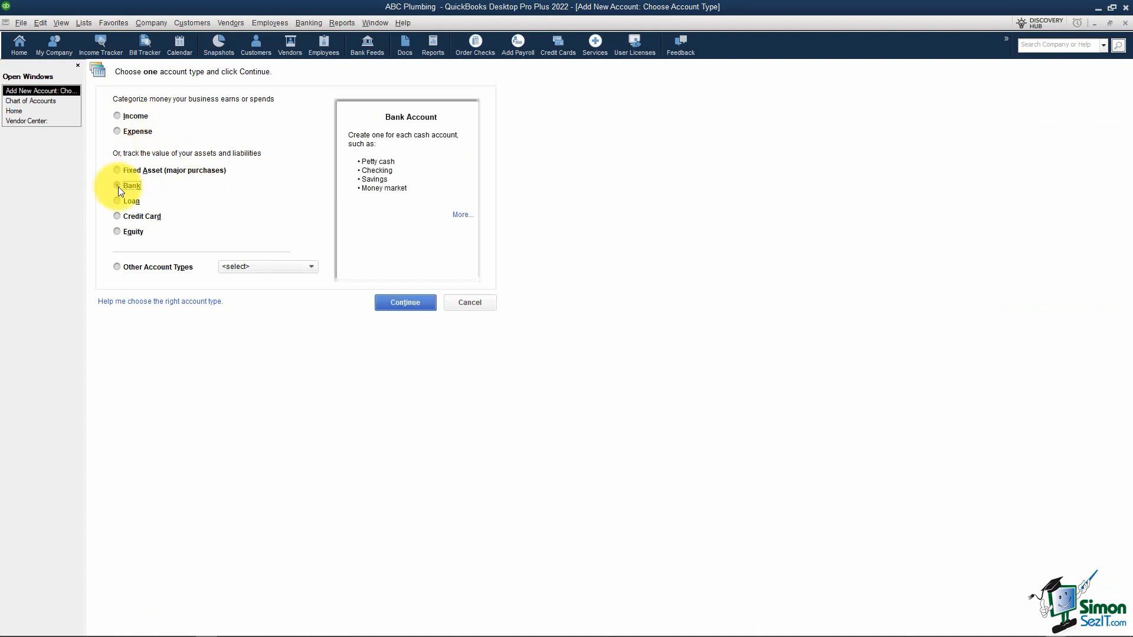
pyautogui.click(404, 303)
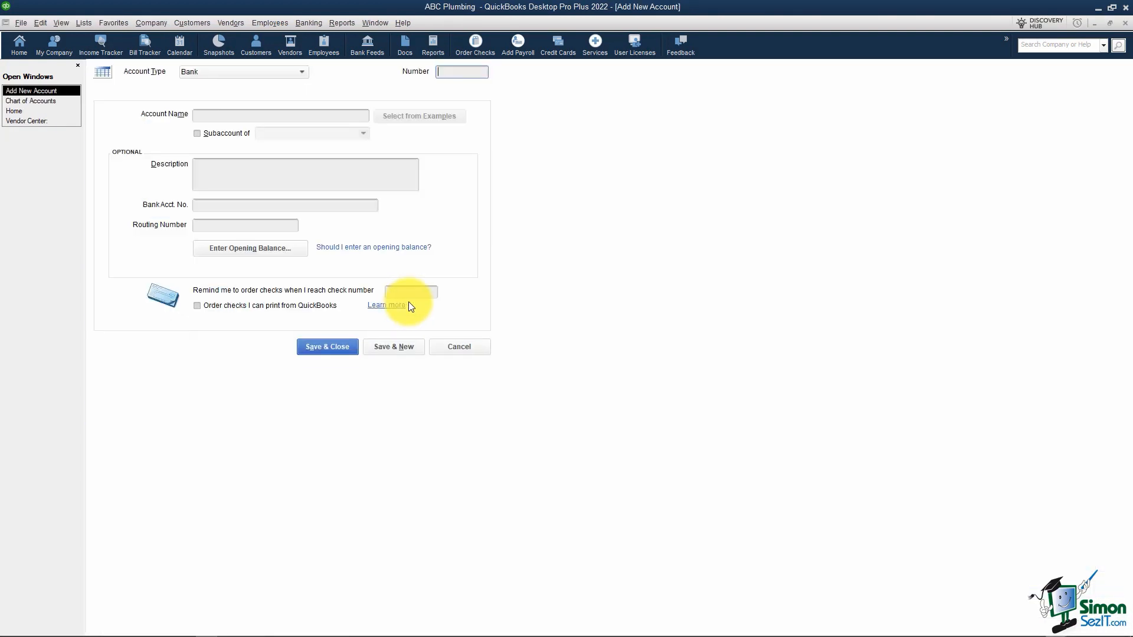
pyautogui.click(246, 119)
pyautogui.write('Sav')
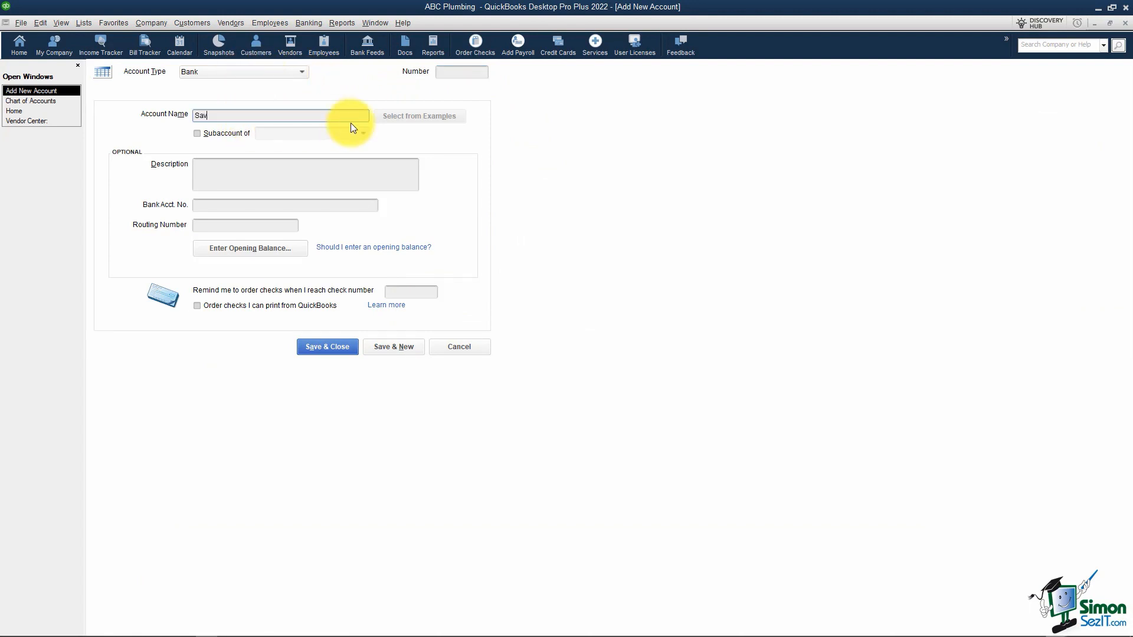
pyautogui.write('ings')
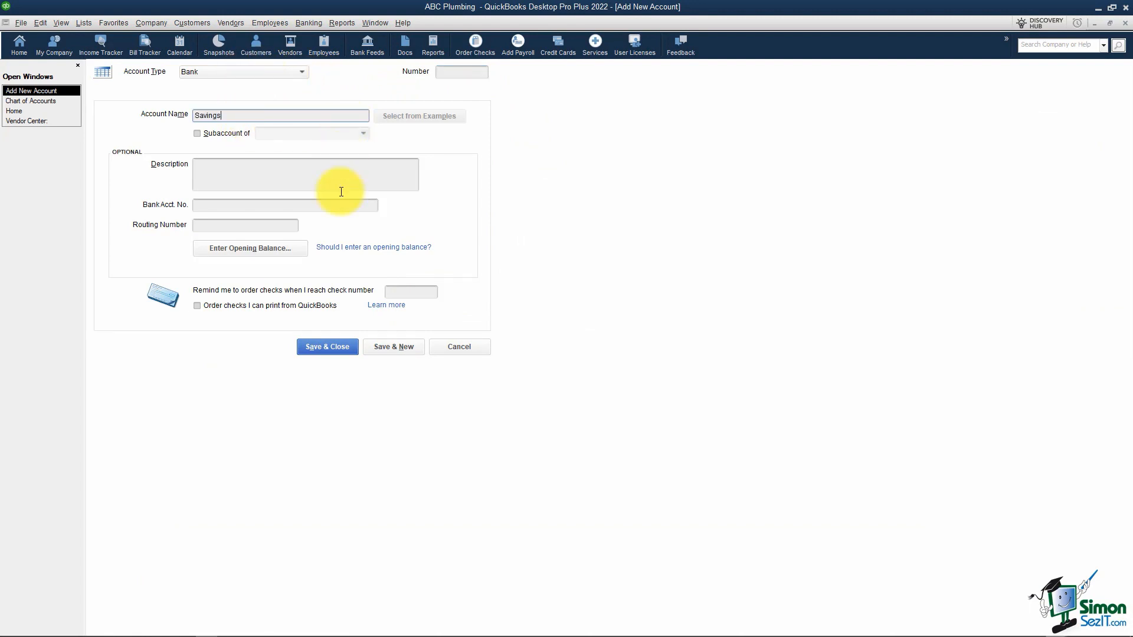
# Enter the Savings account's opening balance with a statement ending balance of 5,000.00 and an ending date of 01/01/2022
pyautogui.click(290, 245)
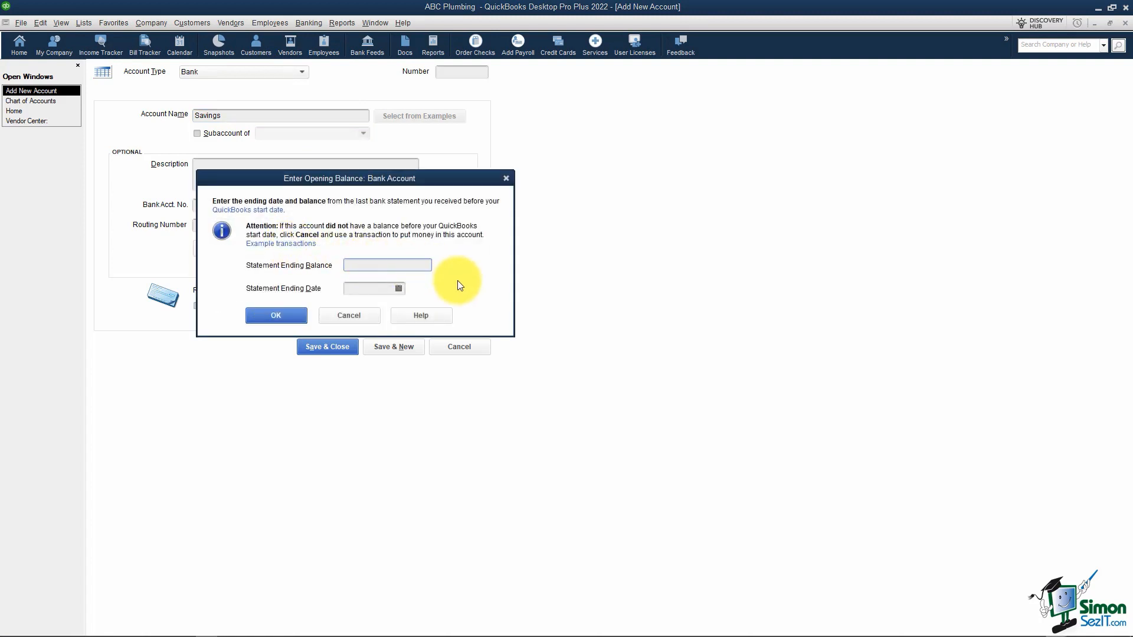
pyautogui.write('5000.00')
pyautogui.press('Tab')
pyautogui.write('0101')
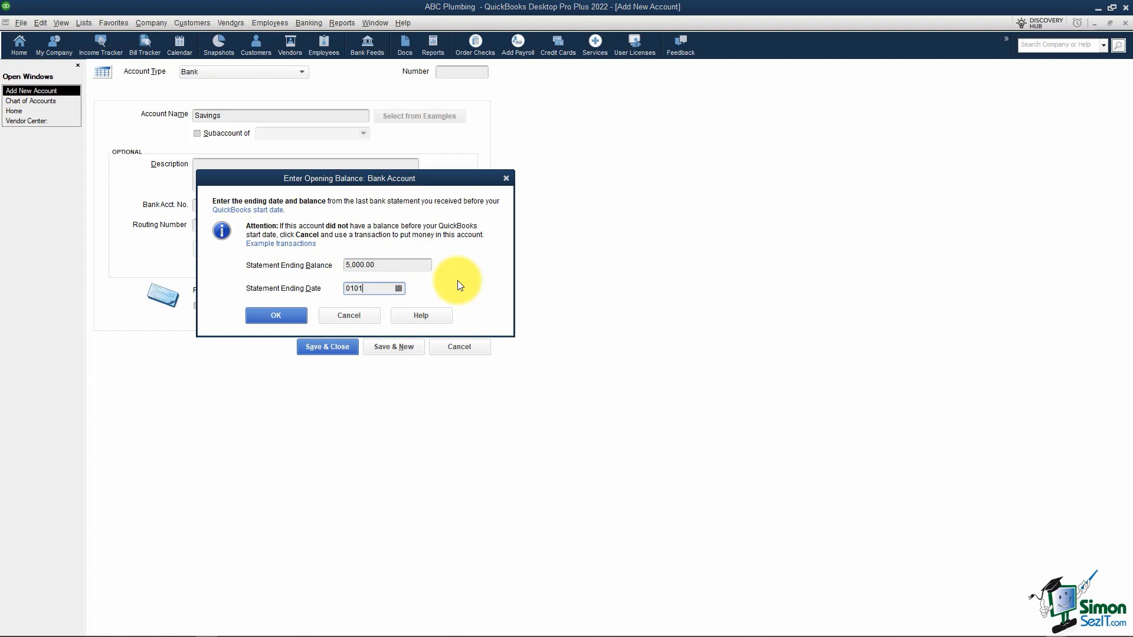
pyautogui.write('2022')
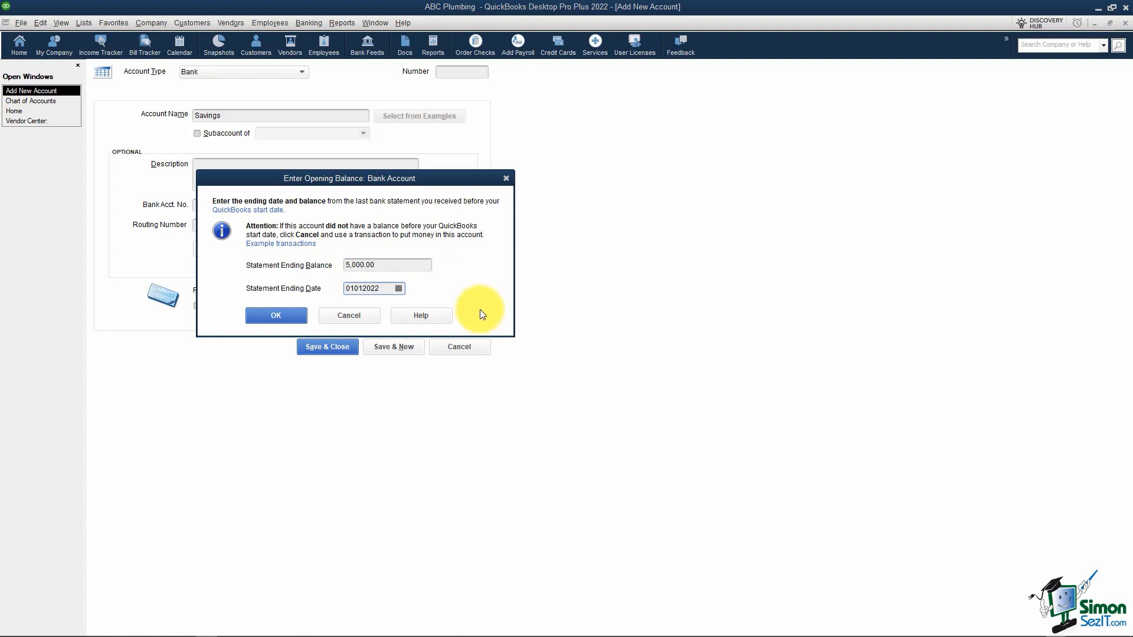
pyautogui.click(399, 288)
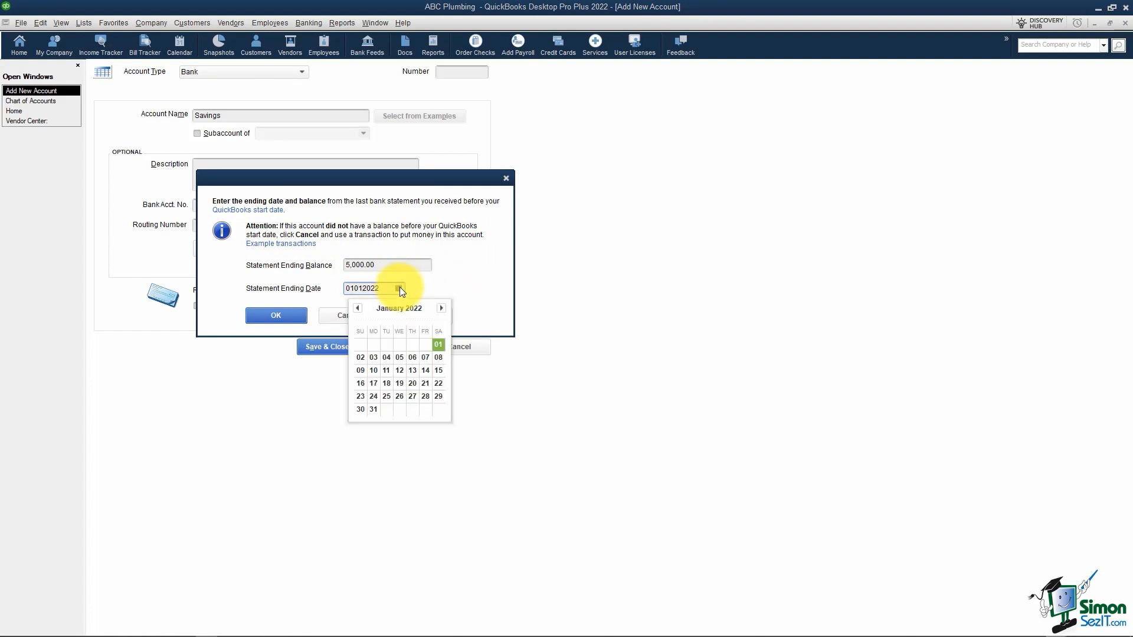
pyautogui.click(437, 344)
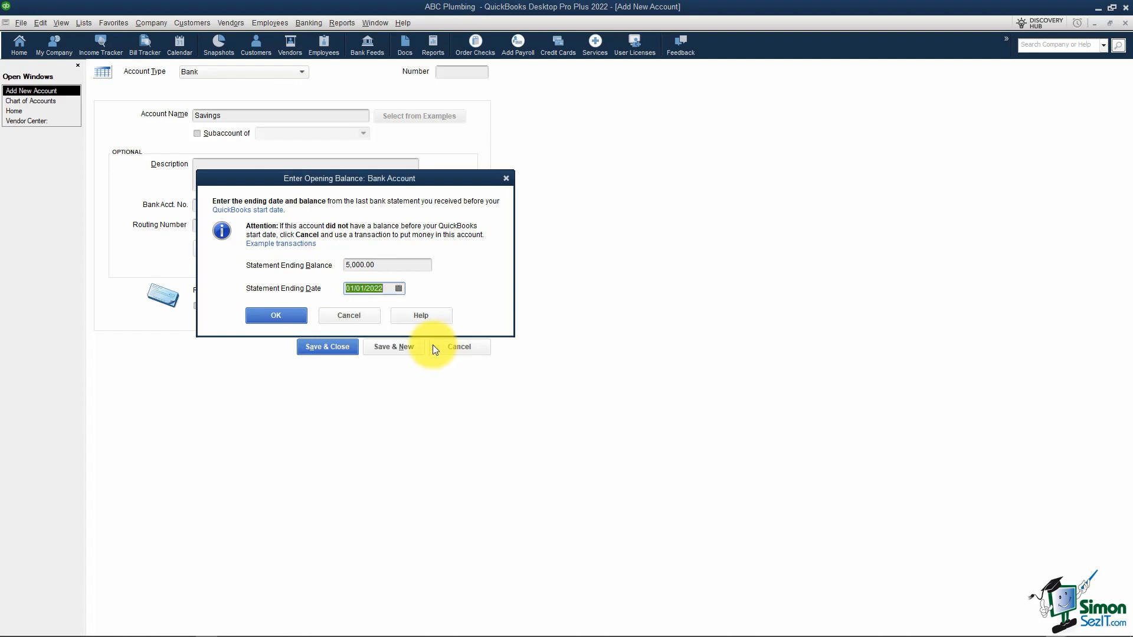
pyautogui.click(289, 316)
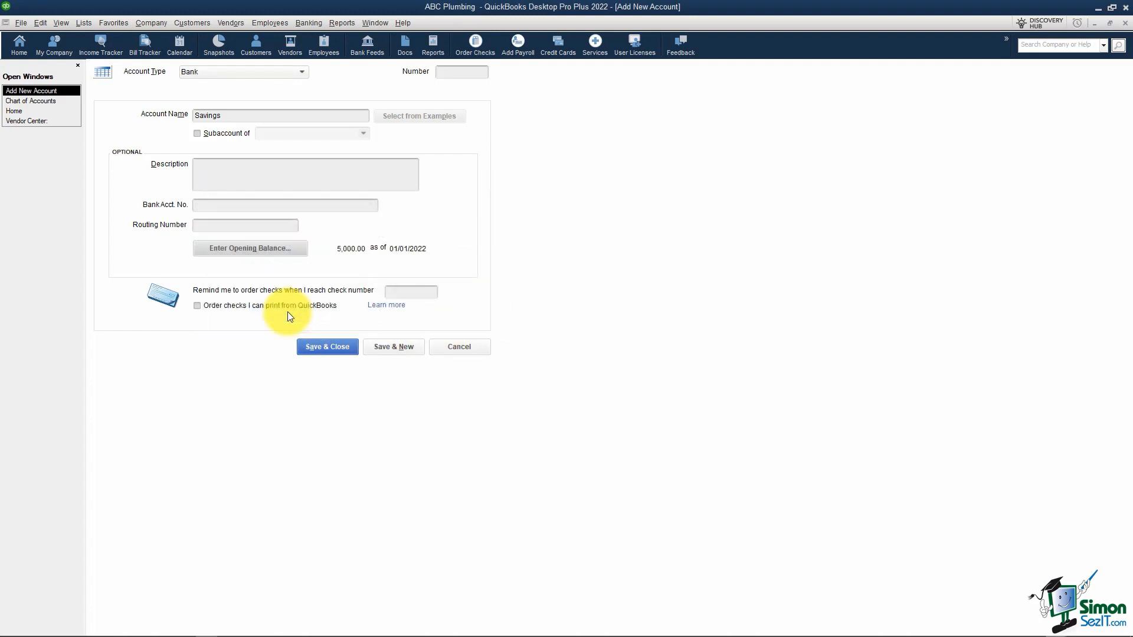
# Save the Savings account without setting up a bank feed, and edit it to assign the number 11000
pyautogui.click(338, 346)
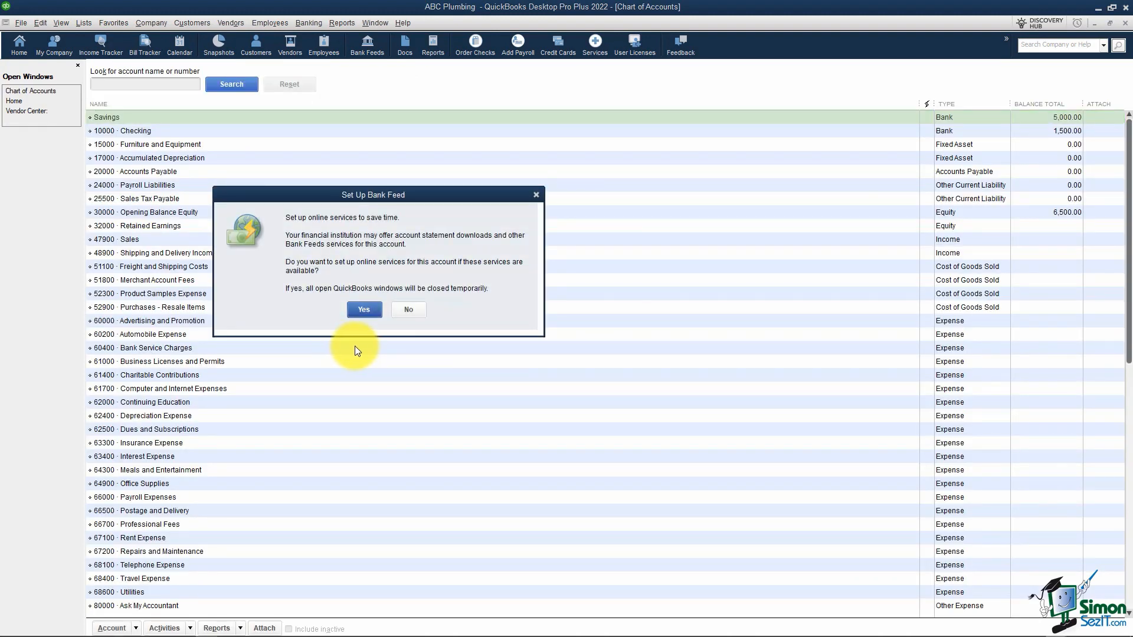
pyautogui.click(419, 310)
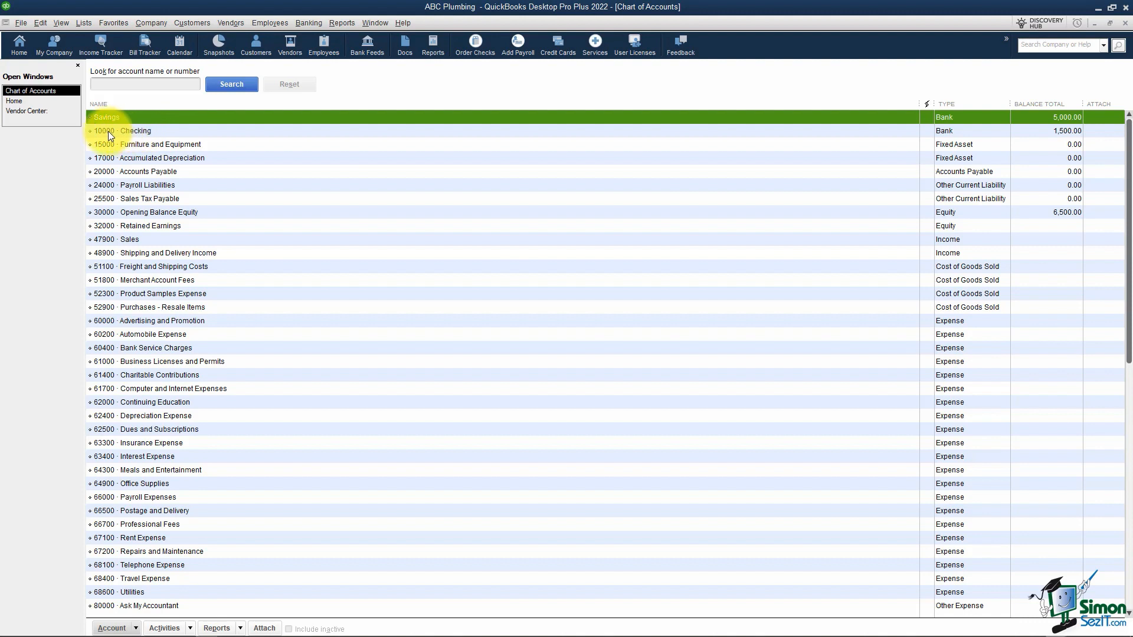
pyautogui.rightClick(136, 116)
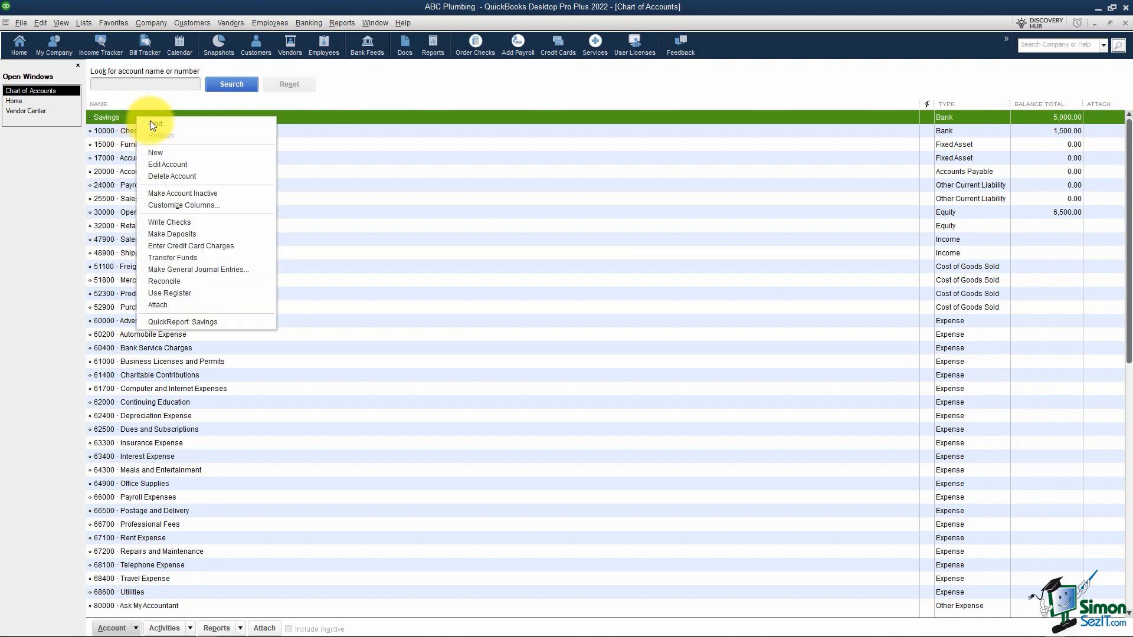
pyautogui.click(175, 164)
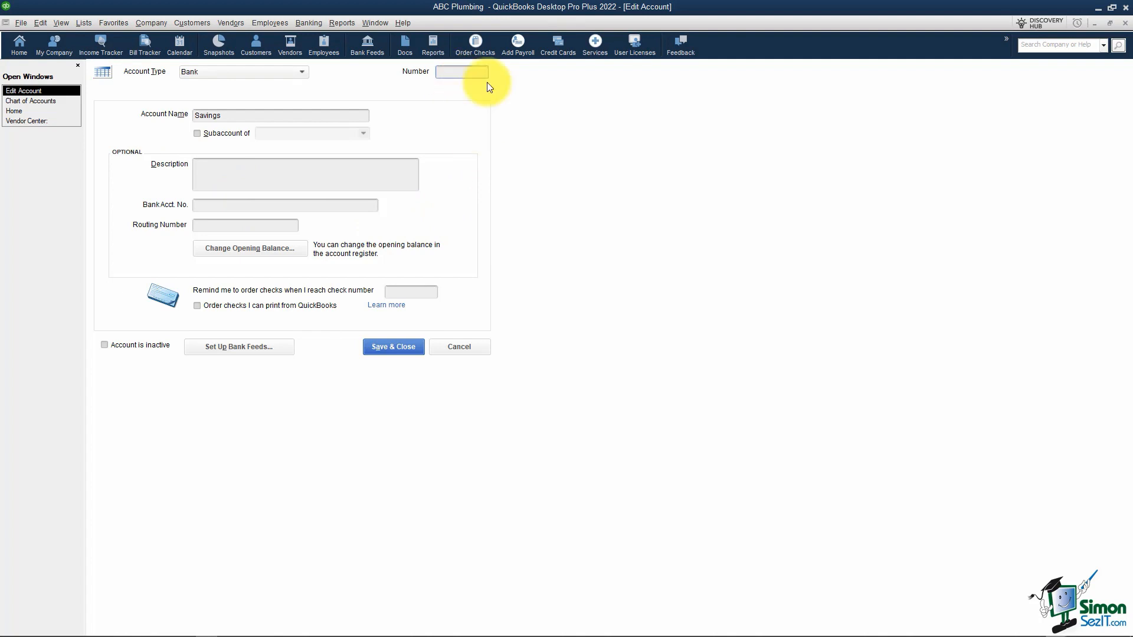
pyautogui.write('11000')
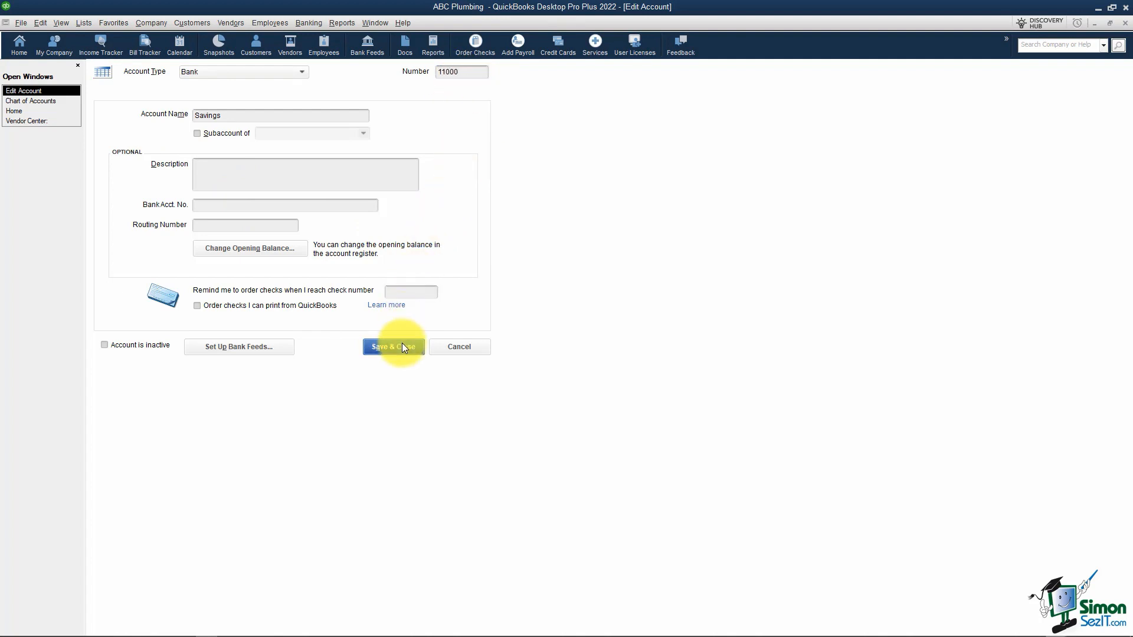
pyautogui.click(402, 345)
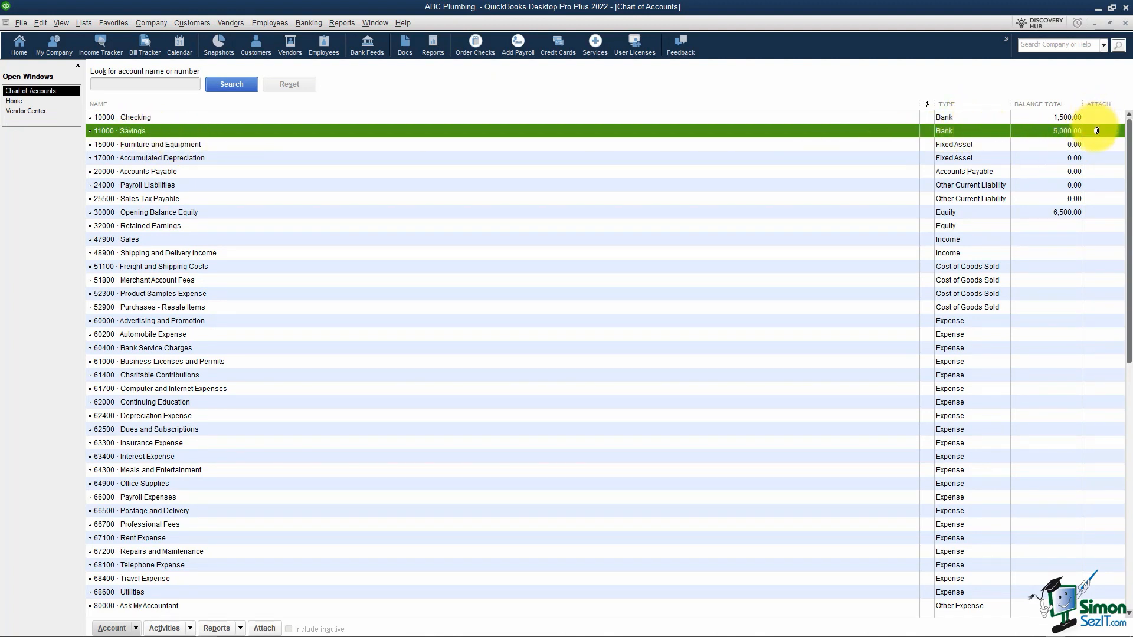
# Review the Opening Balance Equity, Furniture and Equipment, Accounts Payable and Payroll Liabilities accounts in the chart of accounts
pyautogui.click(1050, 211)
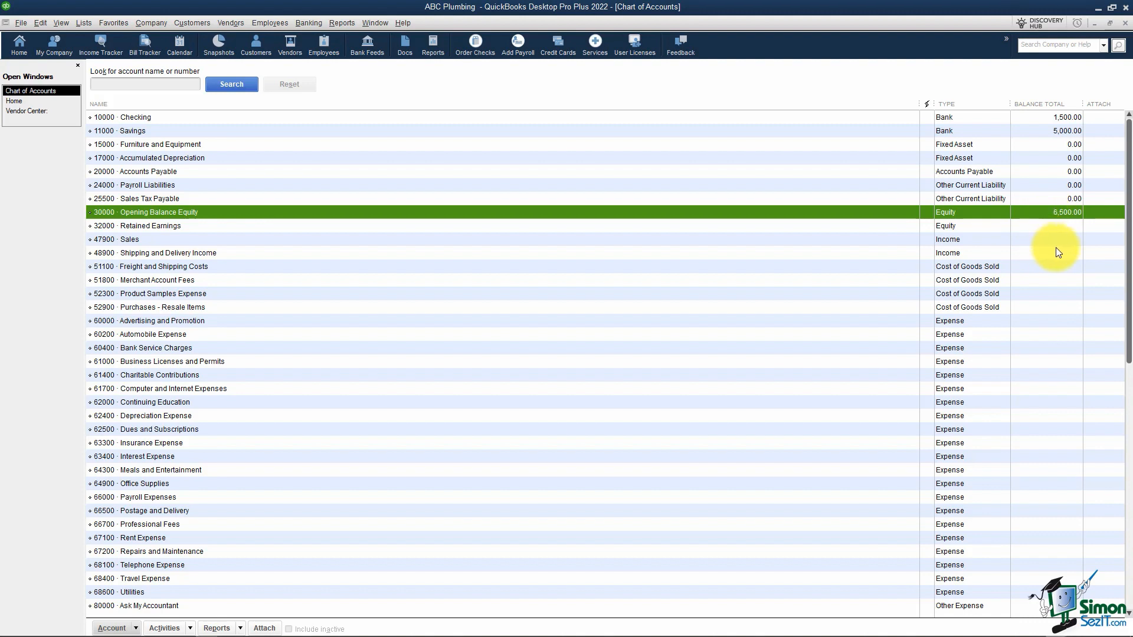
pyautogui.click(747, 147)
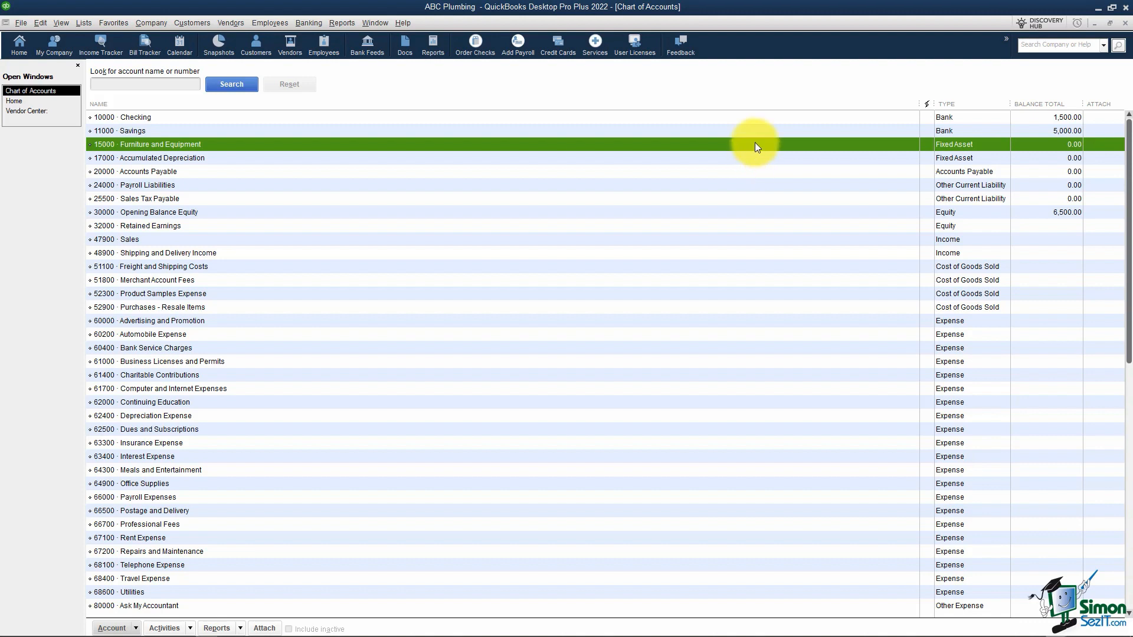
pyautogui.click(761, 175)
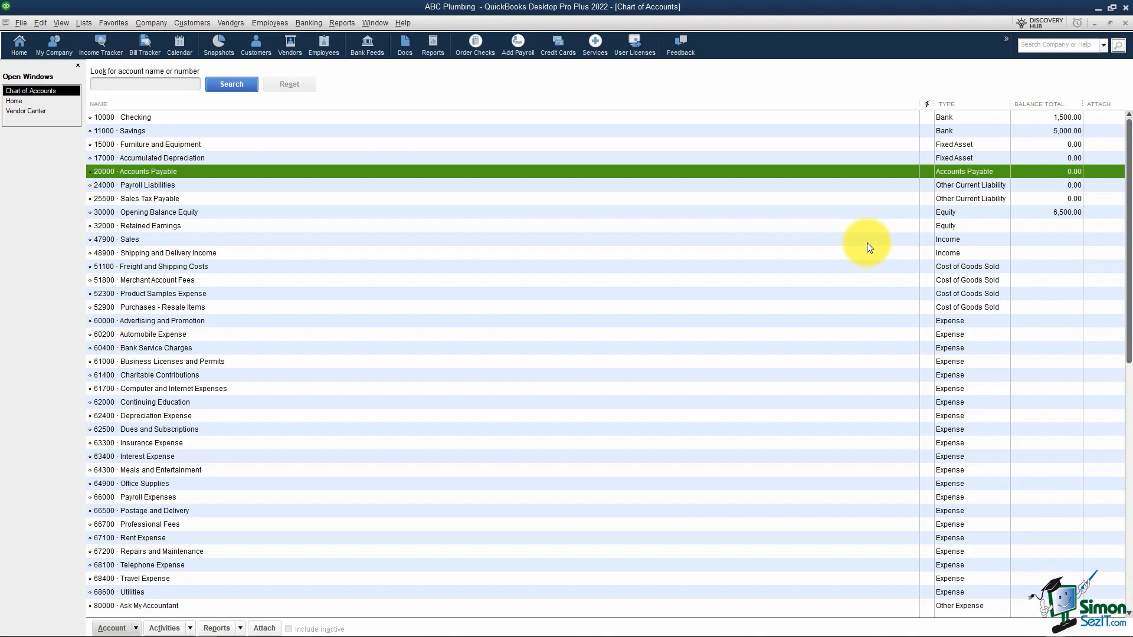
pyautogui.click(830, 187)
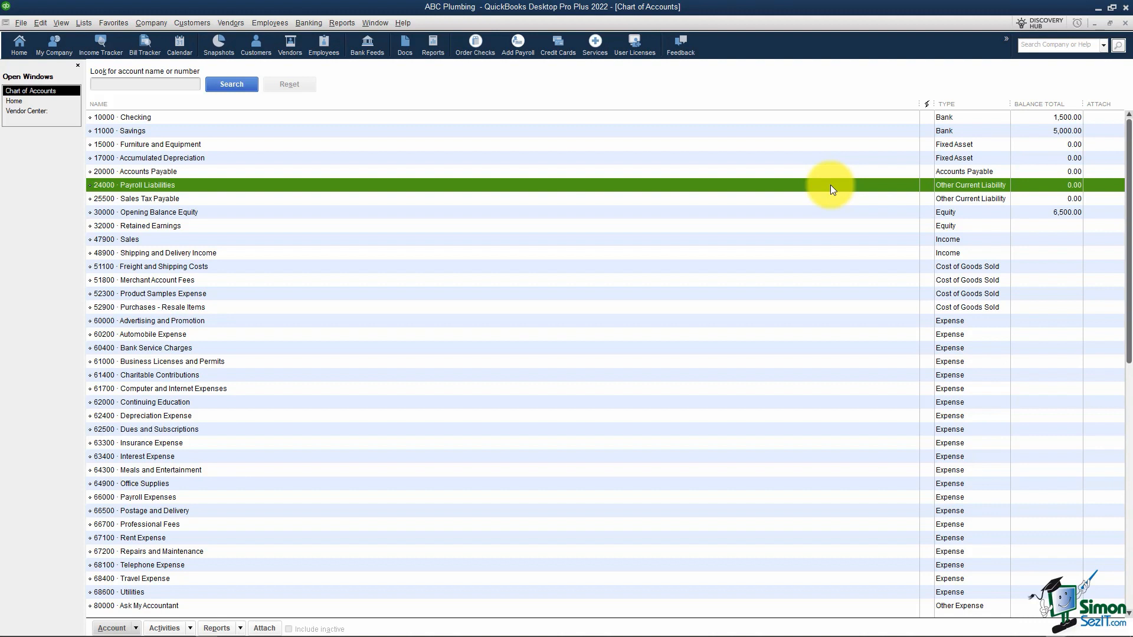
# Start a new account of the Long Term Liability type and name it Car Loan
pyautogui.rightClick(612, 184)
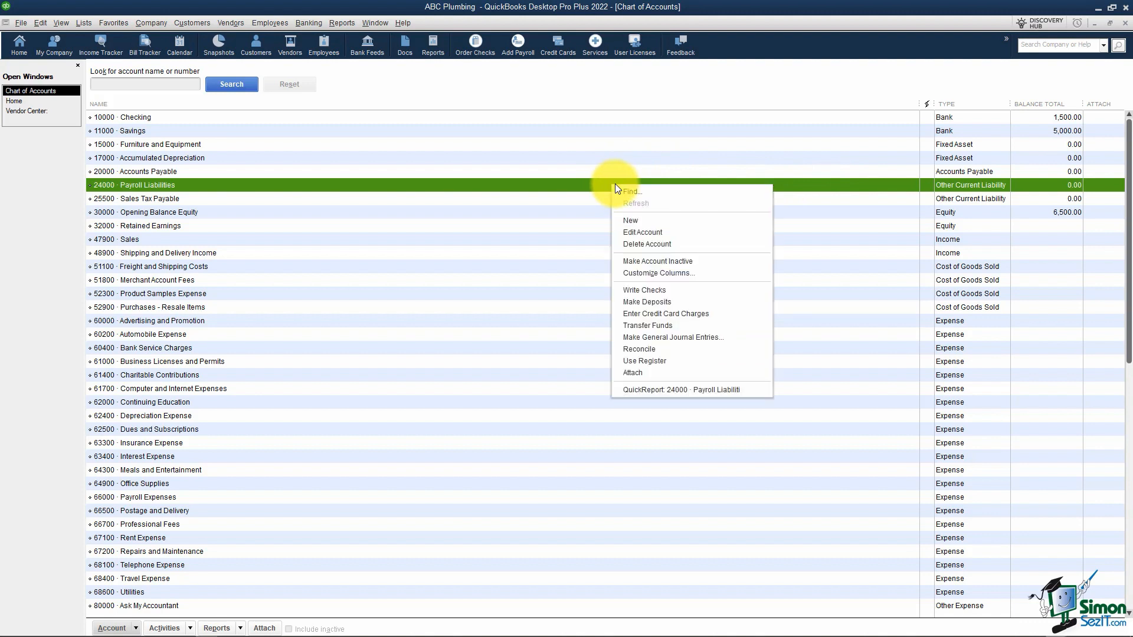
pyautogui.click(641, 222)
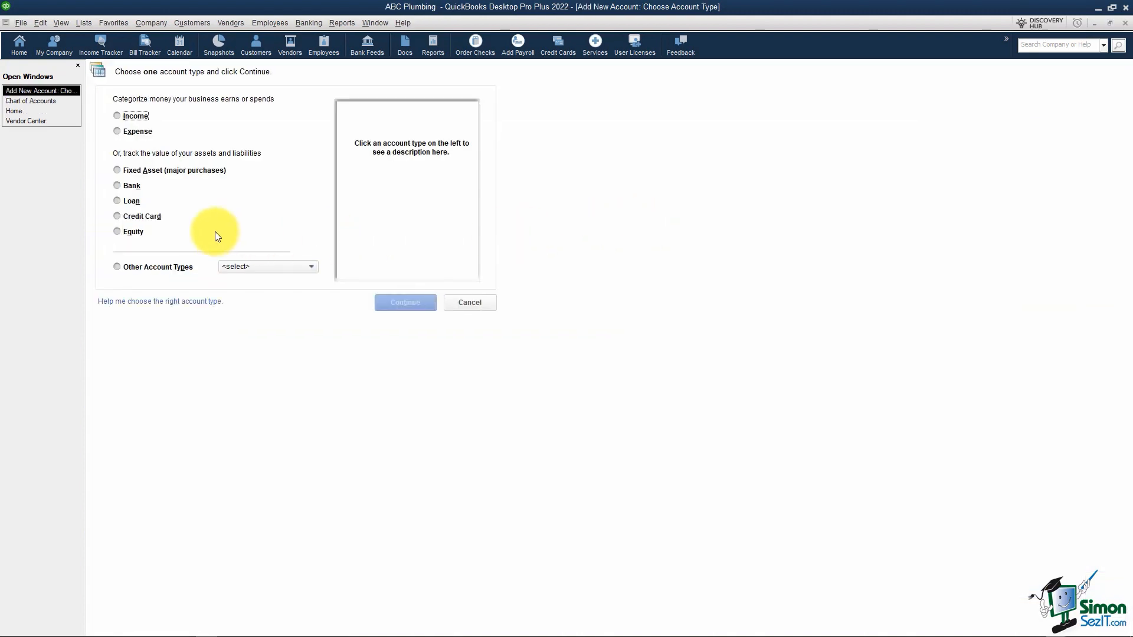
pyautogui.click(117, 200)
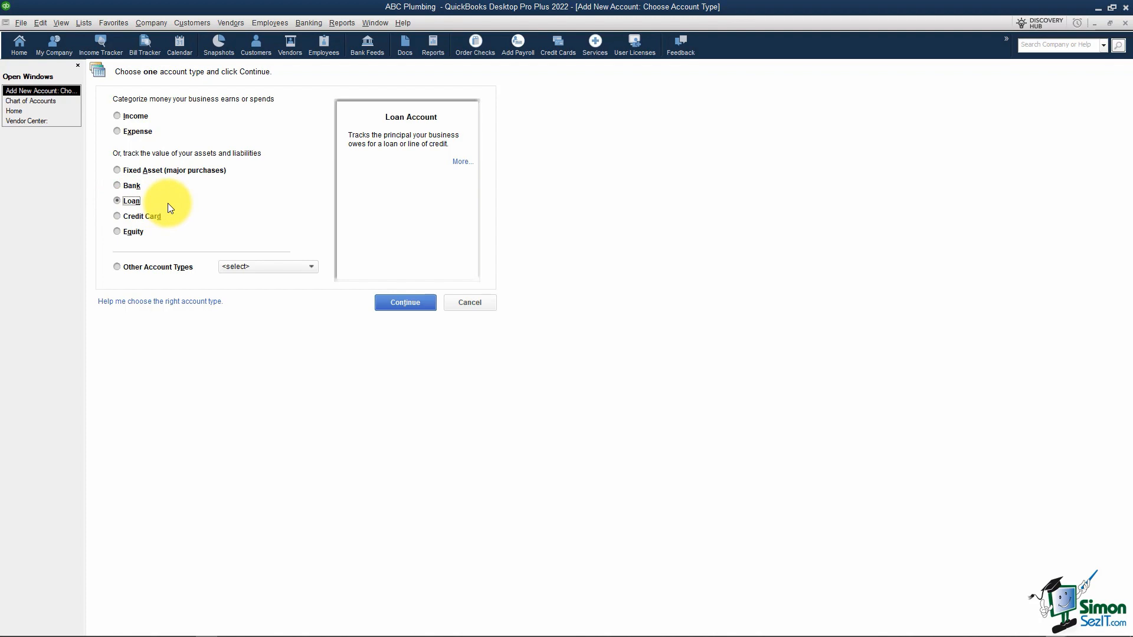
pyautogui.click(313, 267)
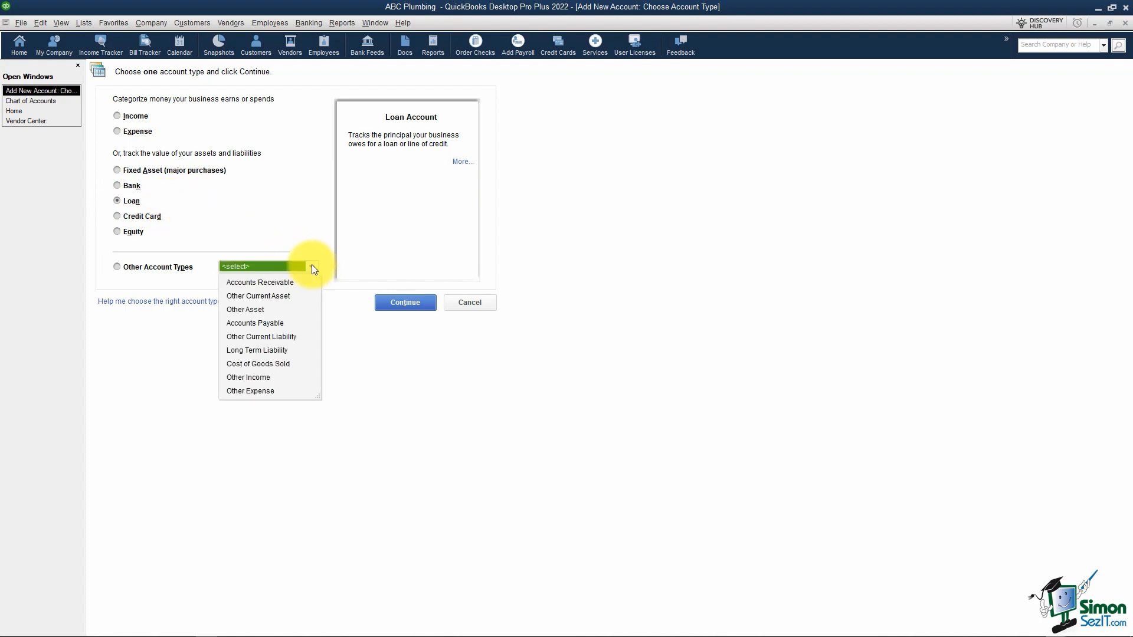
pyautogui.click(243, 349)
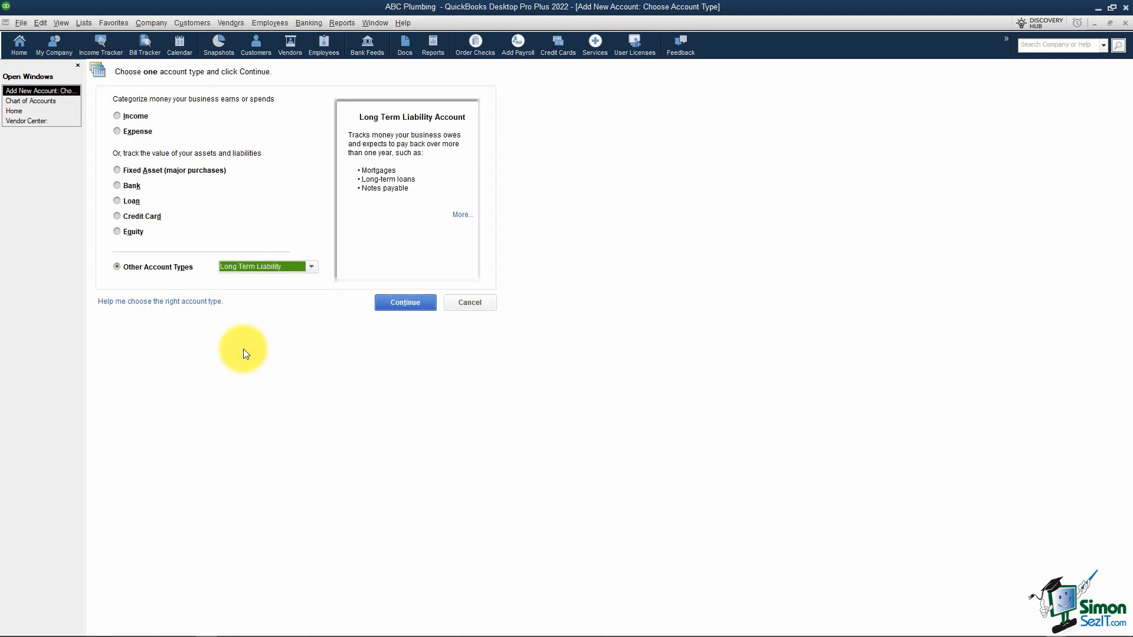
pyautogui.click(420, 303)
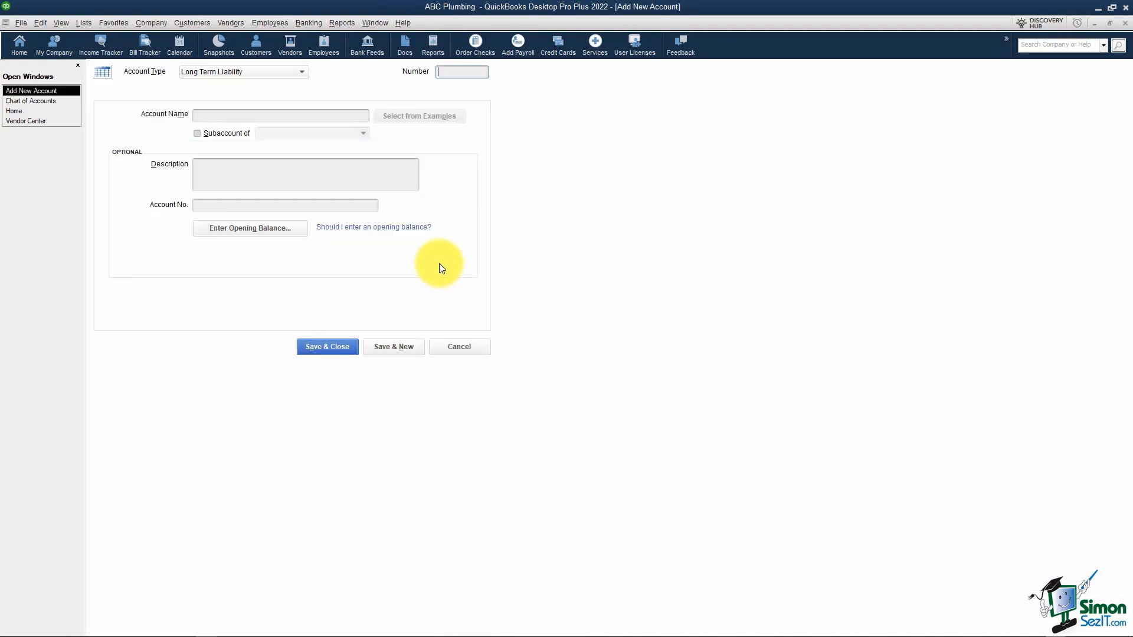
pyautogui.click(281, 116)
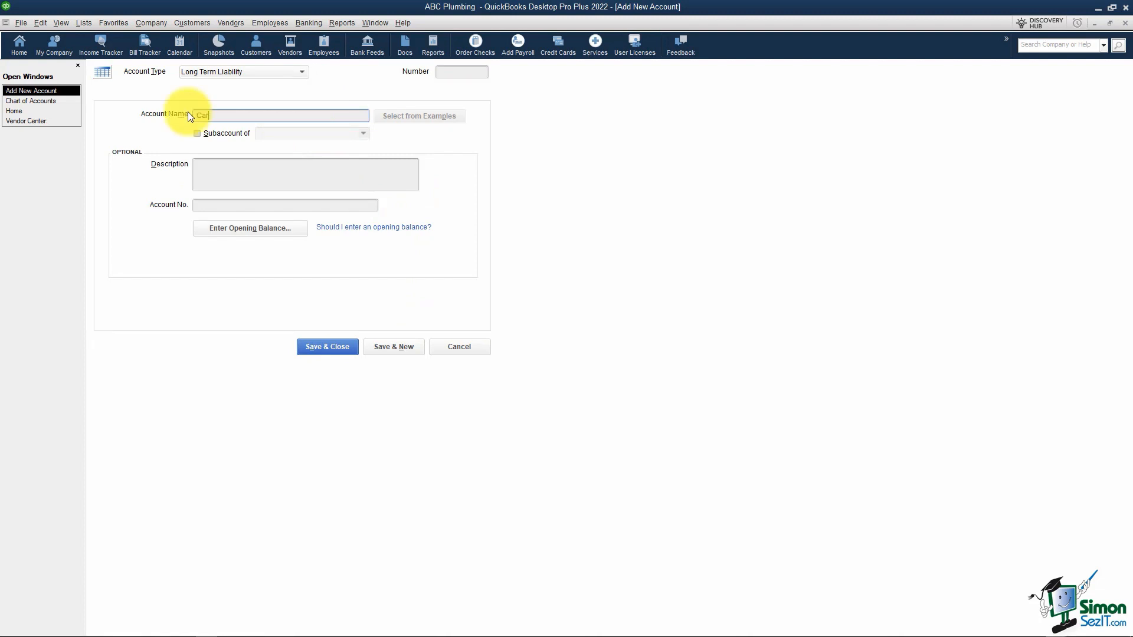
pyautogui.write('Car Loan')
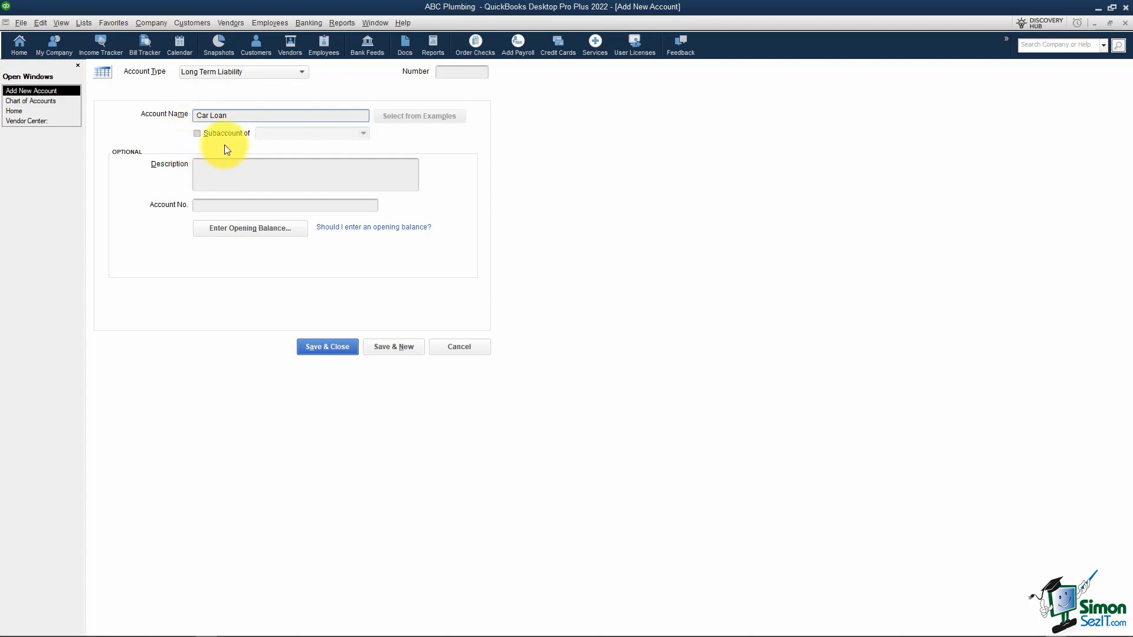
pyautogui.click(218, 173)
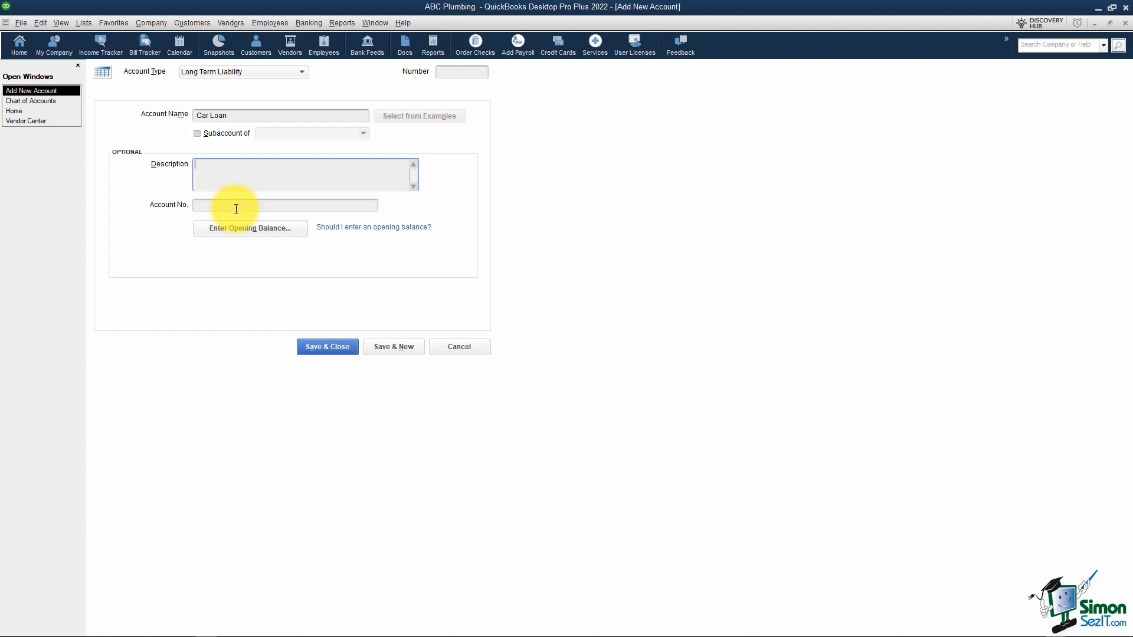
# Enter an opening balance of 12,000.00 as of 01/01/2022 for the Car Loan account and save the account
pyautogui.click(266, 234)
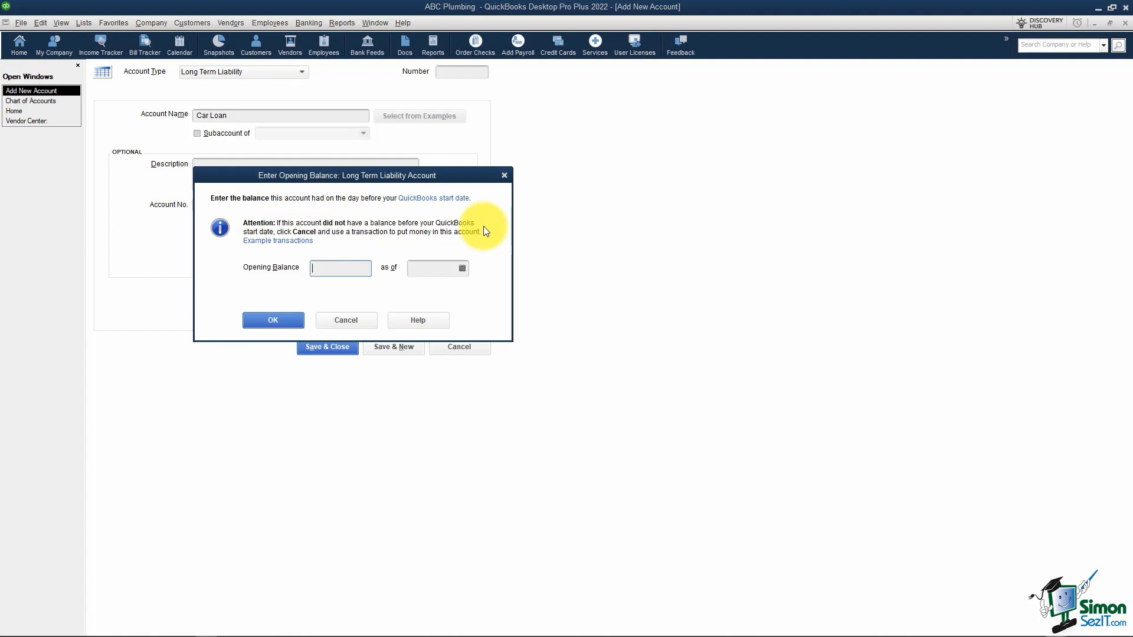
pyautogui.write('12000')
pyautogui.press('Tab')
pyautogui.write('01')
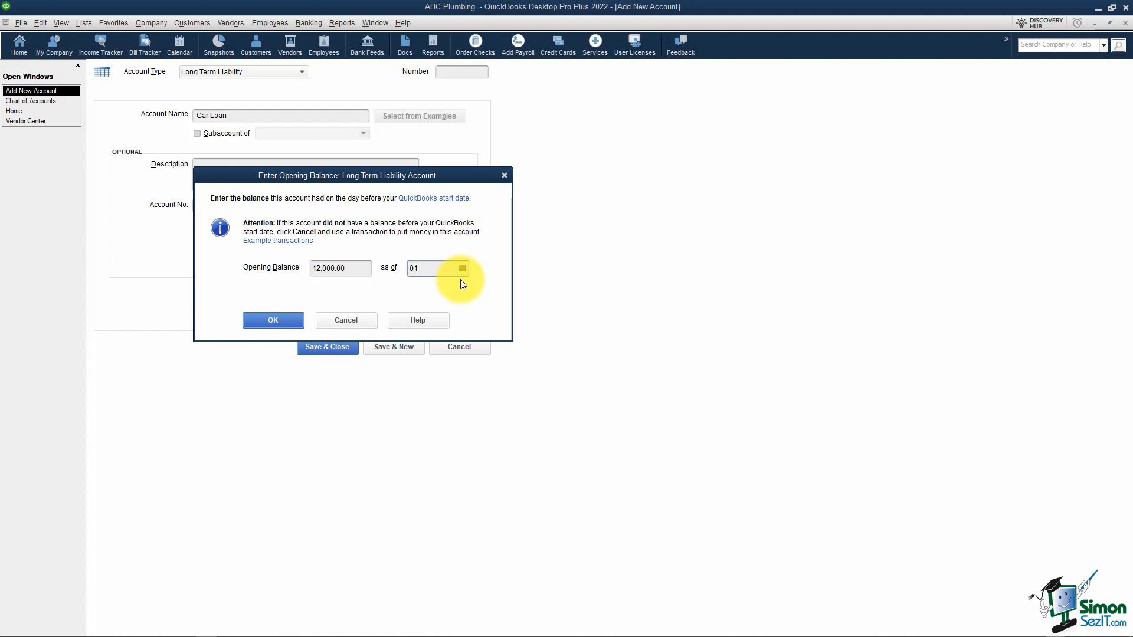
pyautogui.write('/01/2022')
pyautogui.click(294, 324)
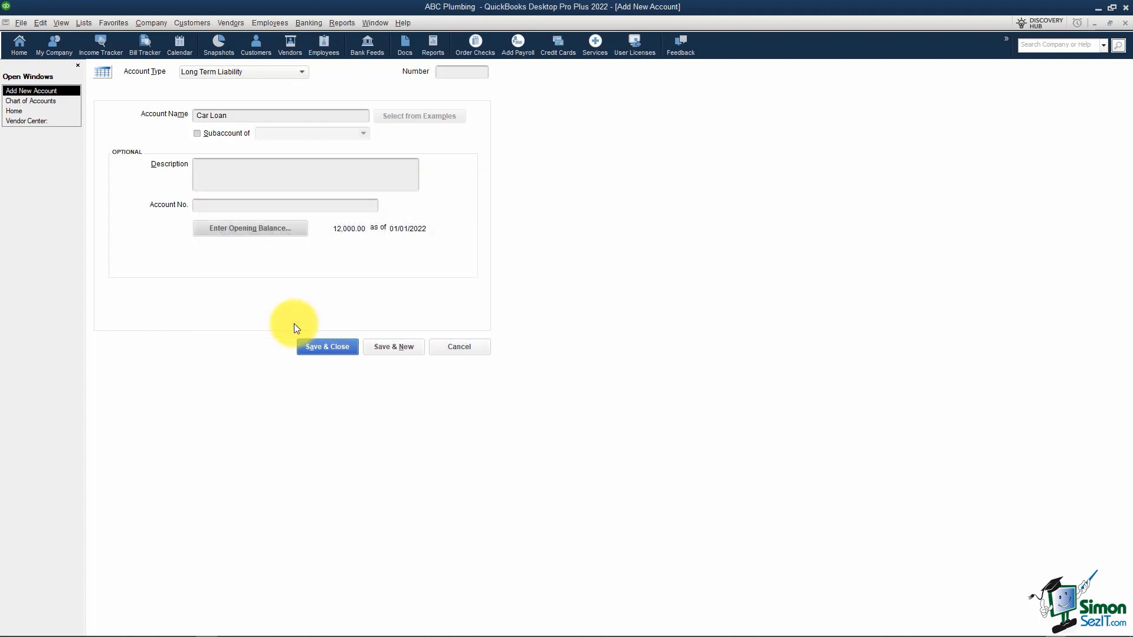
pyautogui.click(325, 348)
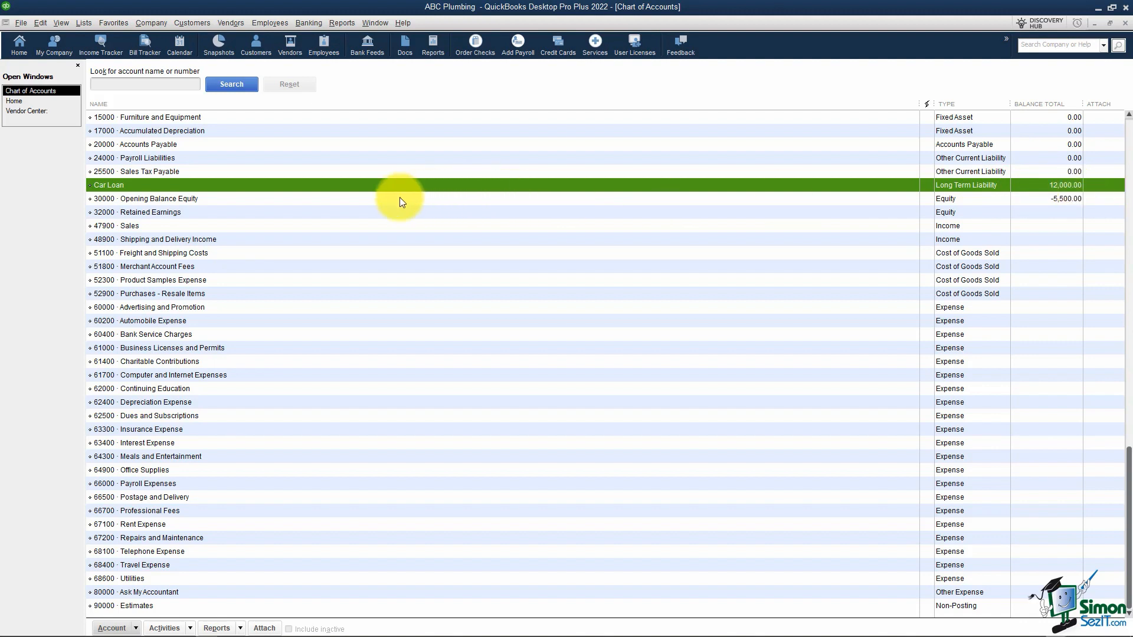
# Edit the Car Loan account to assign it the number 26000, and save the change
pyautogui.rightClick(134, 186)
pyautogui.click(168, 232)
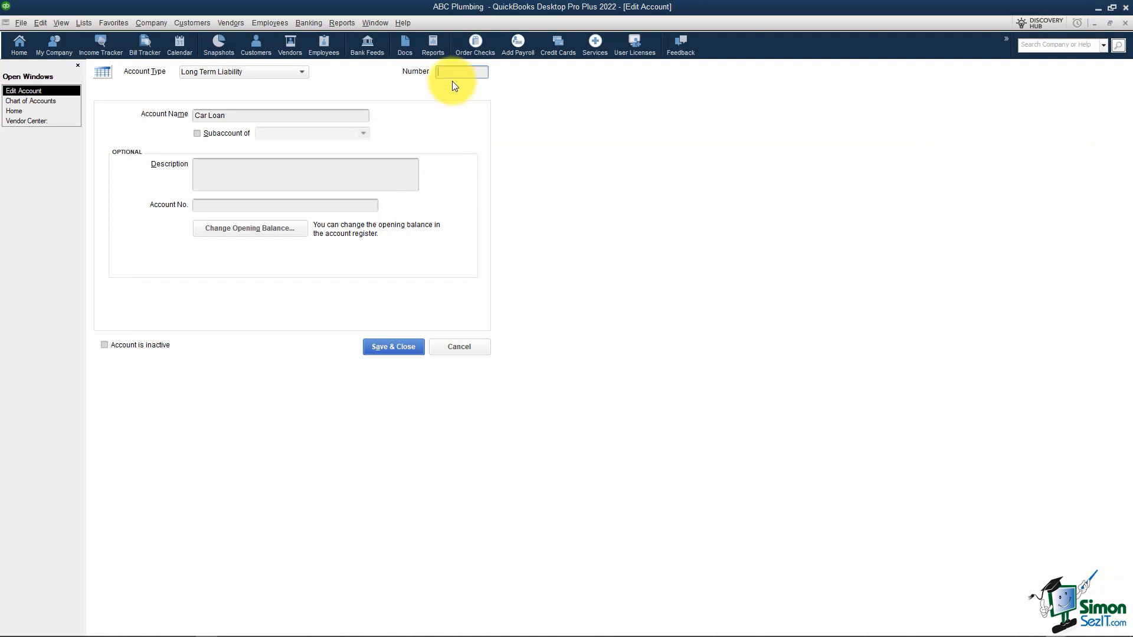
pyautogui.write('000')
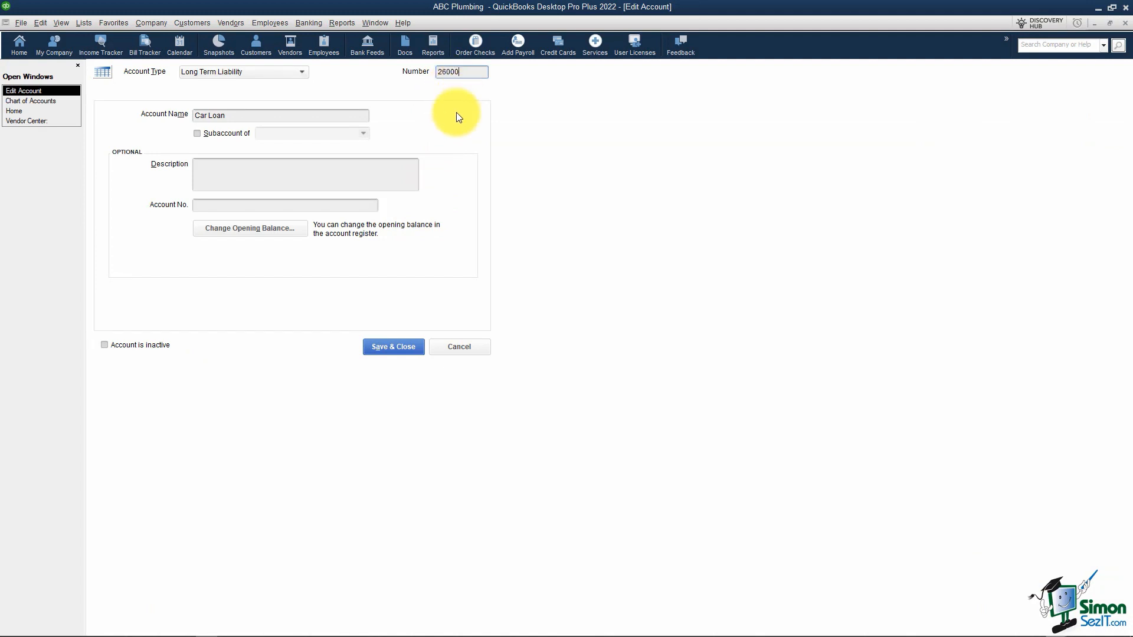
pyautogui.click(390, 346)
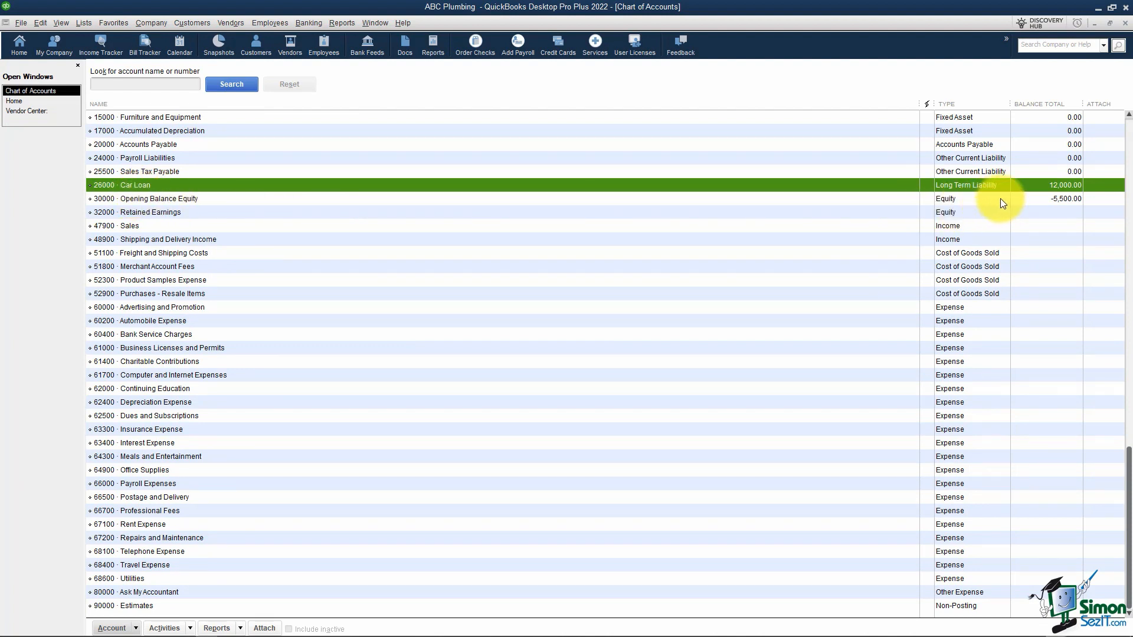
# Review the Car Loan account and its effect on Opening Balance Equity in the chart of accounts
pyautogui.click(878, 197)
pyautogui.click(873, 225)
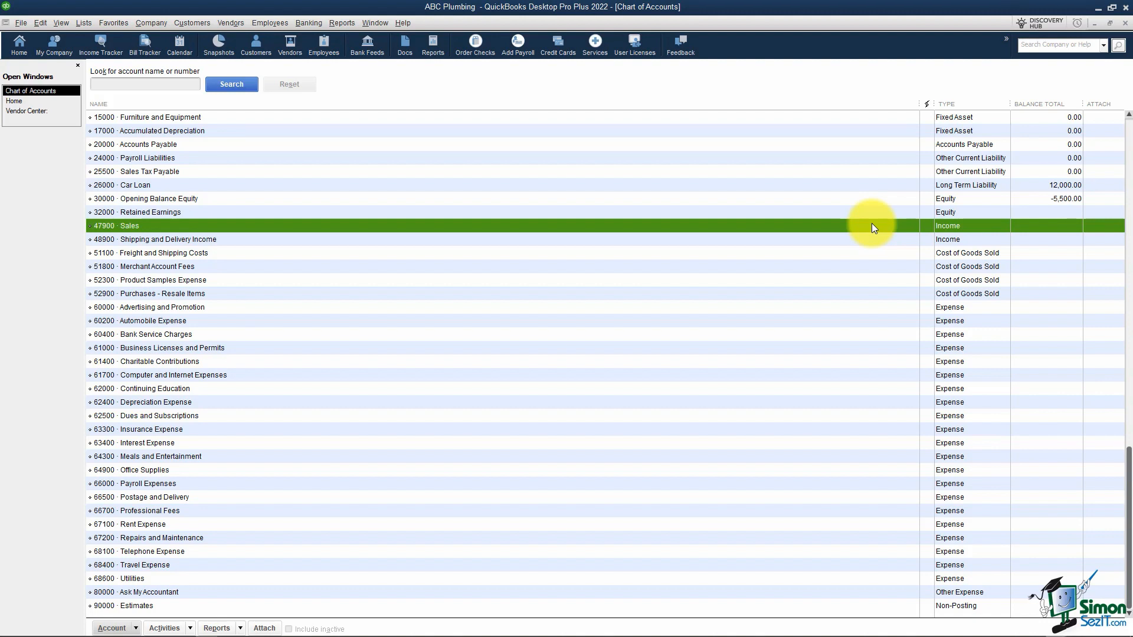
pyautogui.click(851, 187)
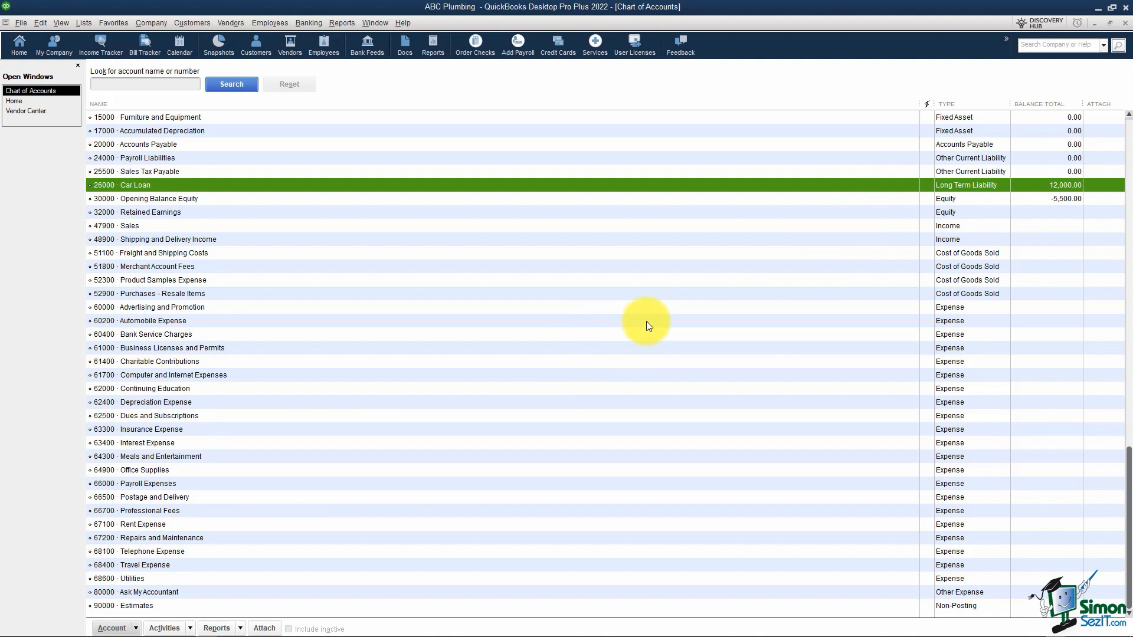
pyautogui.click(984, 201)
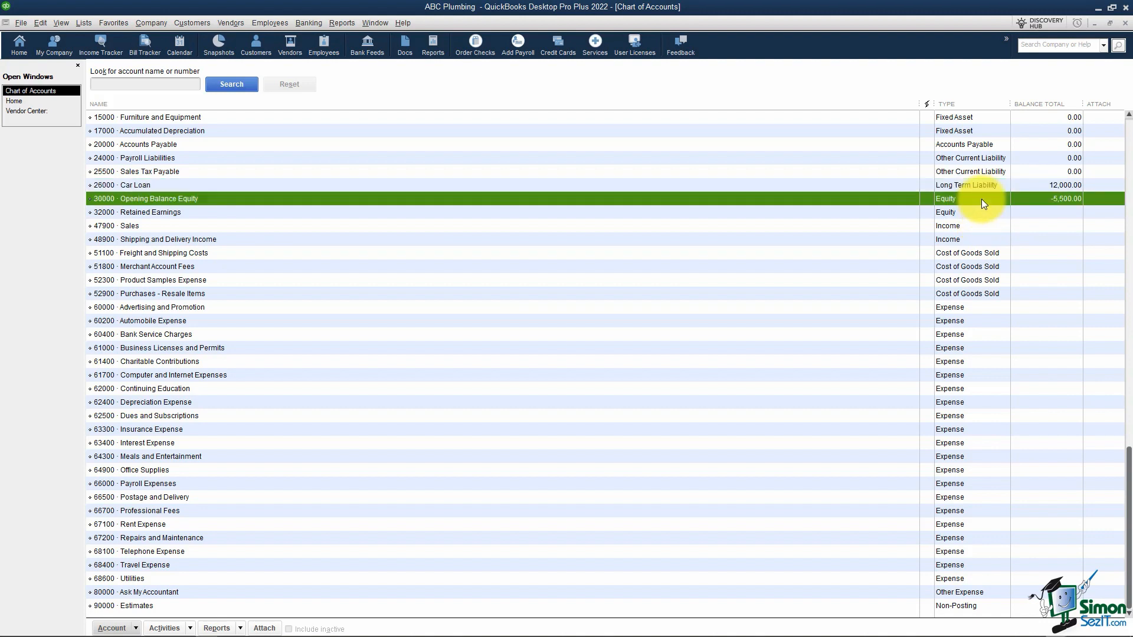
# Examine the liability and equity rows in the chart of accounts, including Car Loan, Sales Tax Payable and Opening Balance Equity
pyautogui.click(1061, 212)
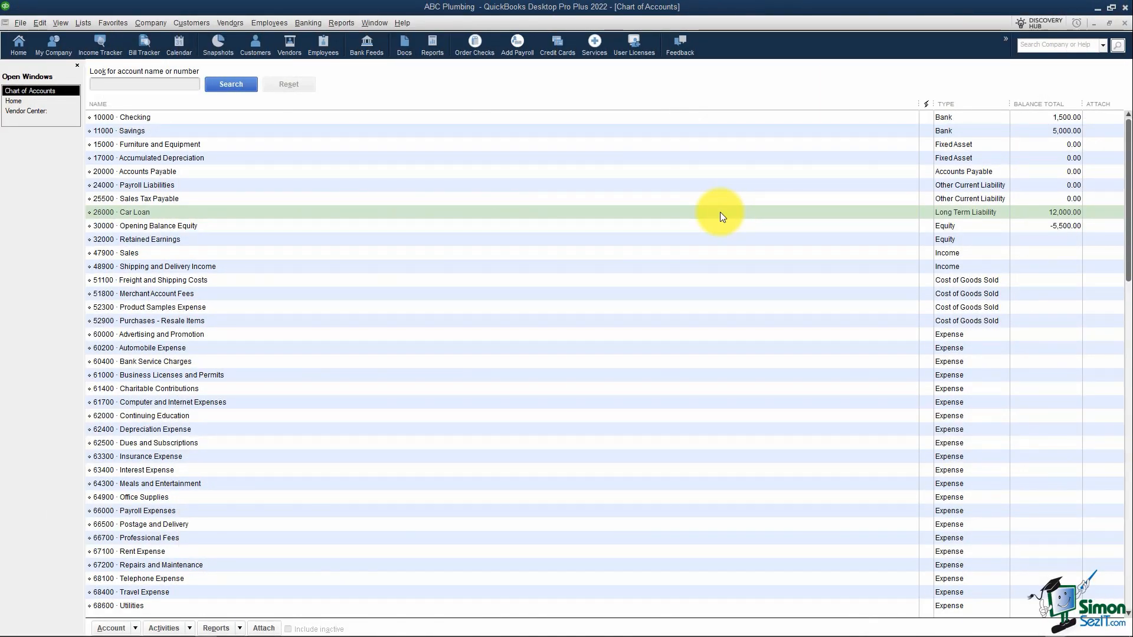
pyautogui.click(720, 214)
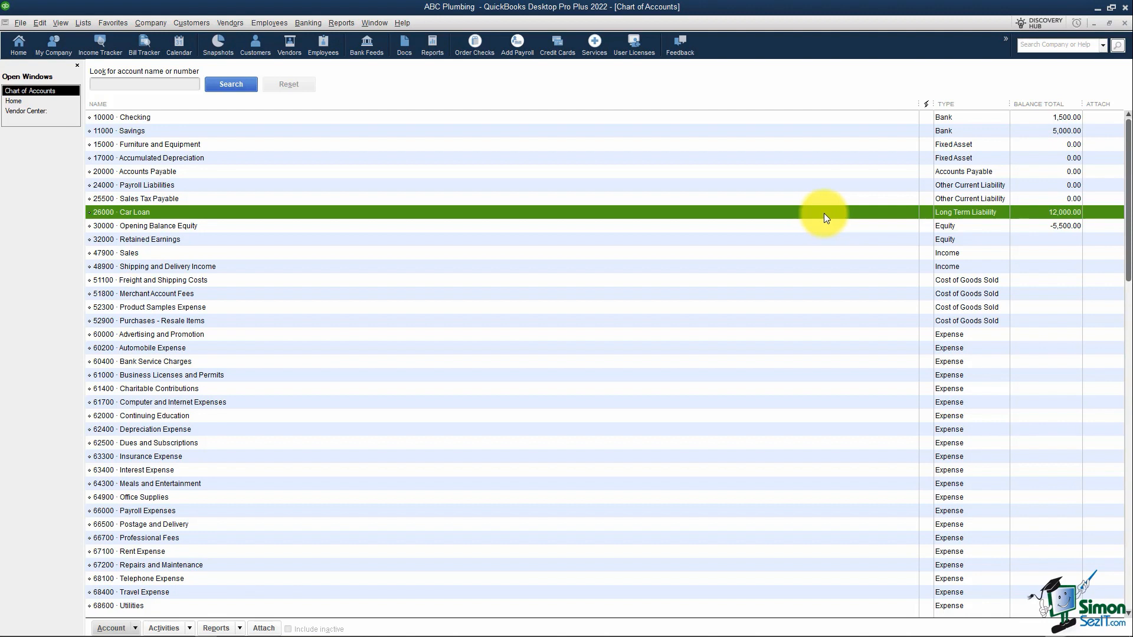
pyautogui.click(180, 200)
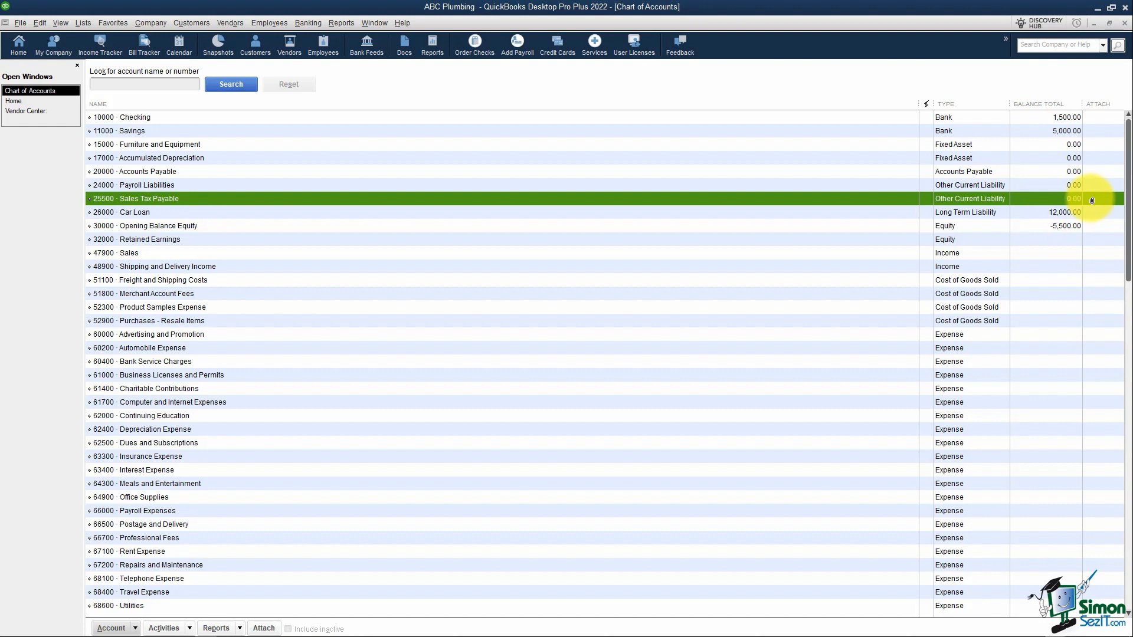
pyautogui.click(950, 228)
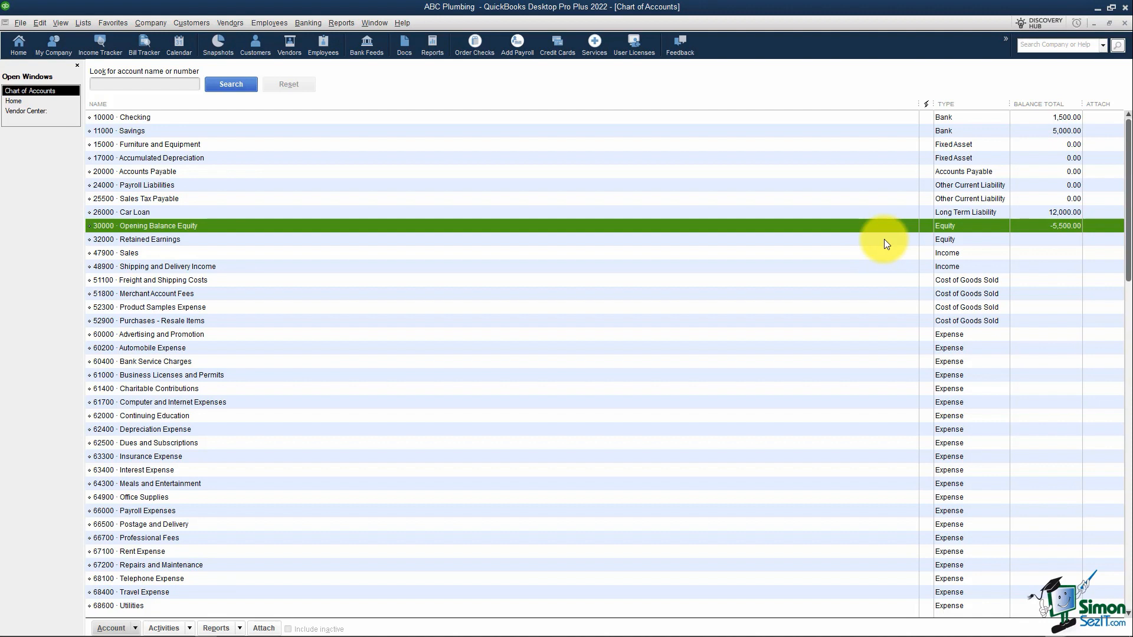
# Create a new account of the Equity type named Owner and save it, continuing with another blank account
pyautogui.click(751, 242)
pyautogui.rightClick(750, 242)
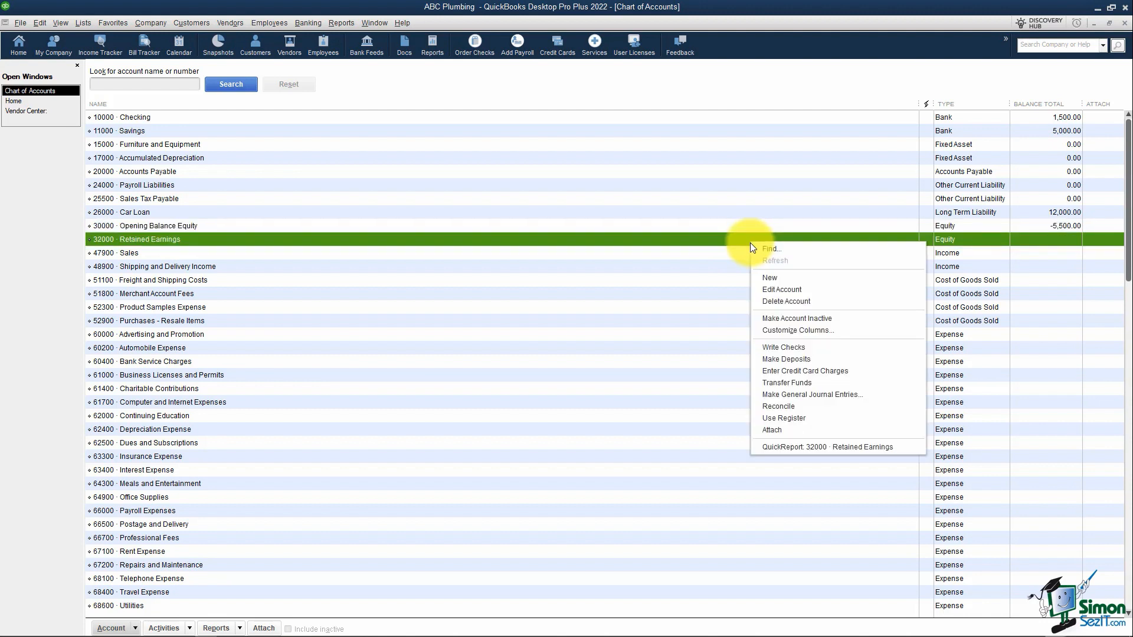
pyautogui.click(788, 281)
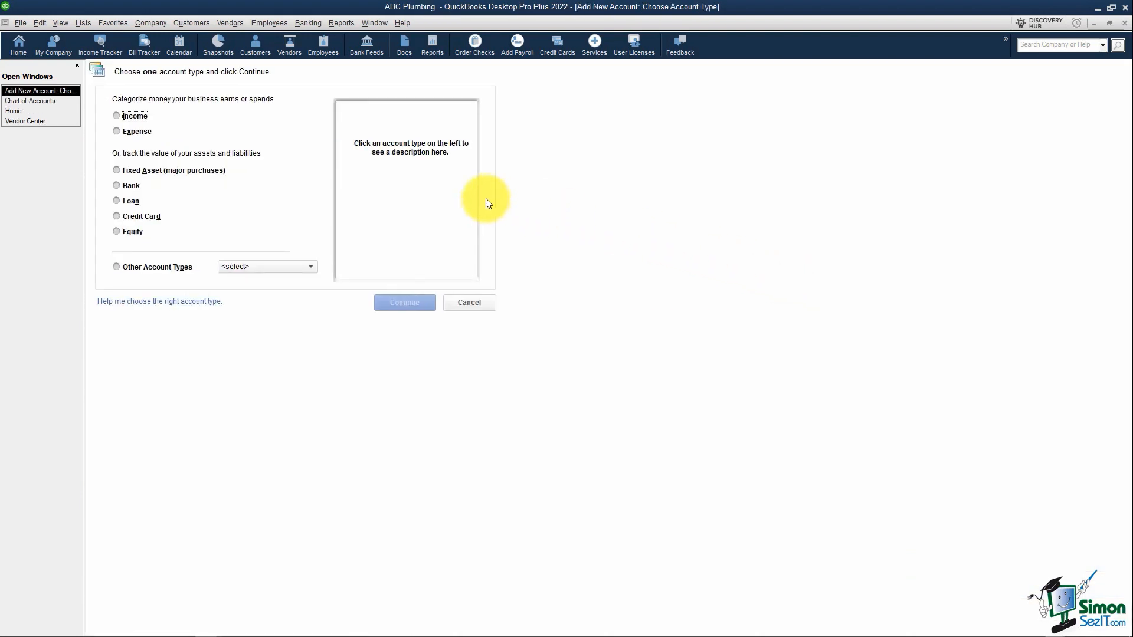
pyautogui.click(118, 232)
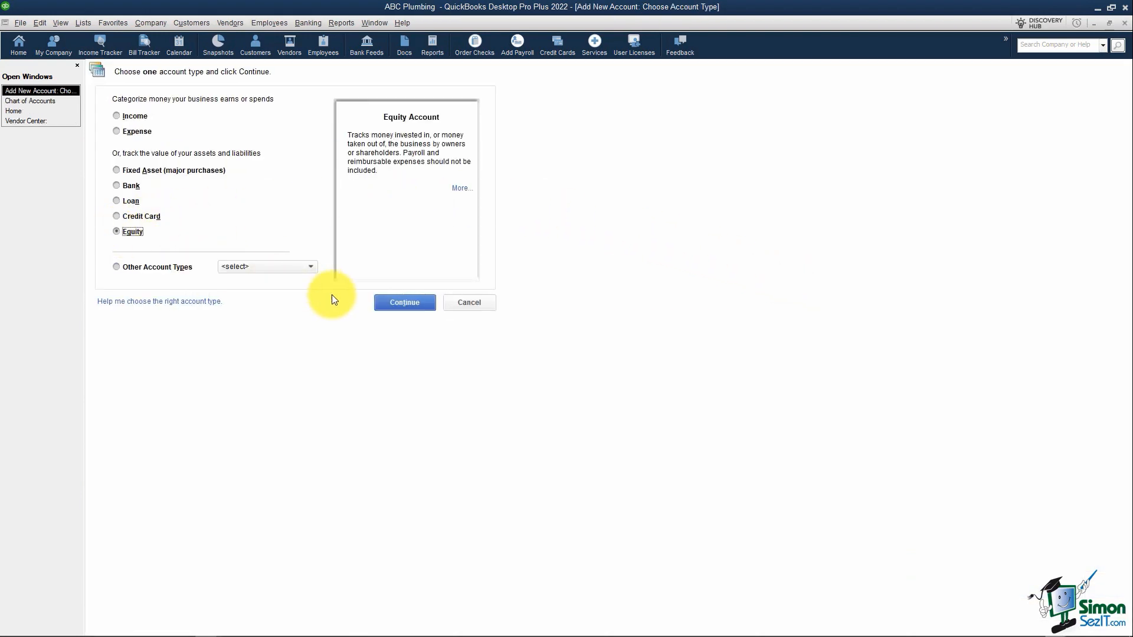
pyautogui.click(404, 303)
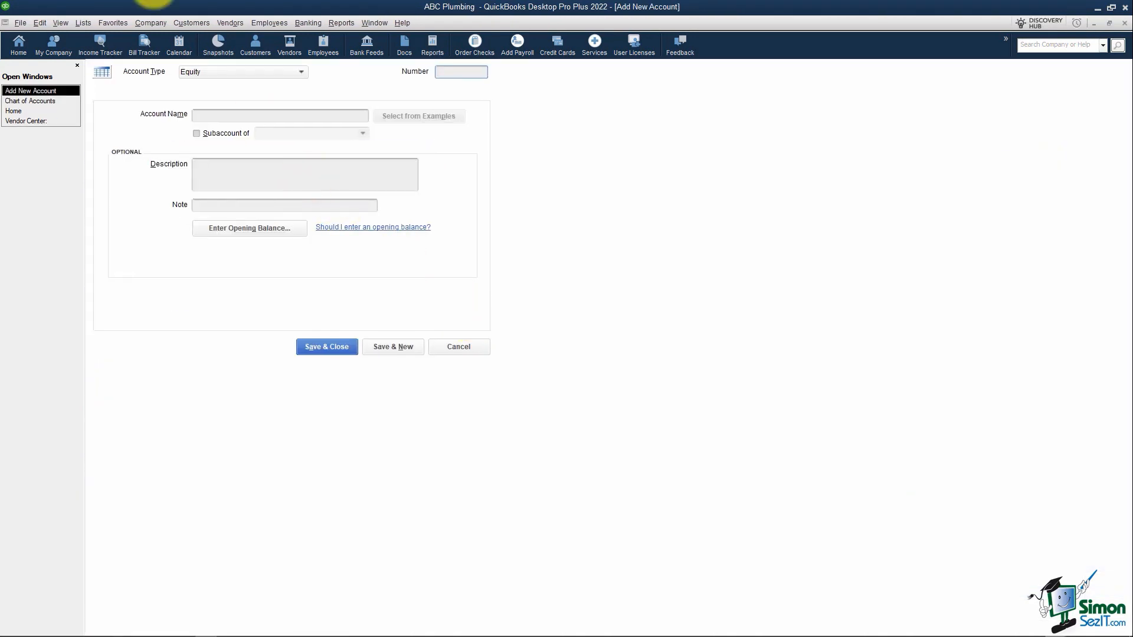
pyautogui.click(206, 117)
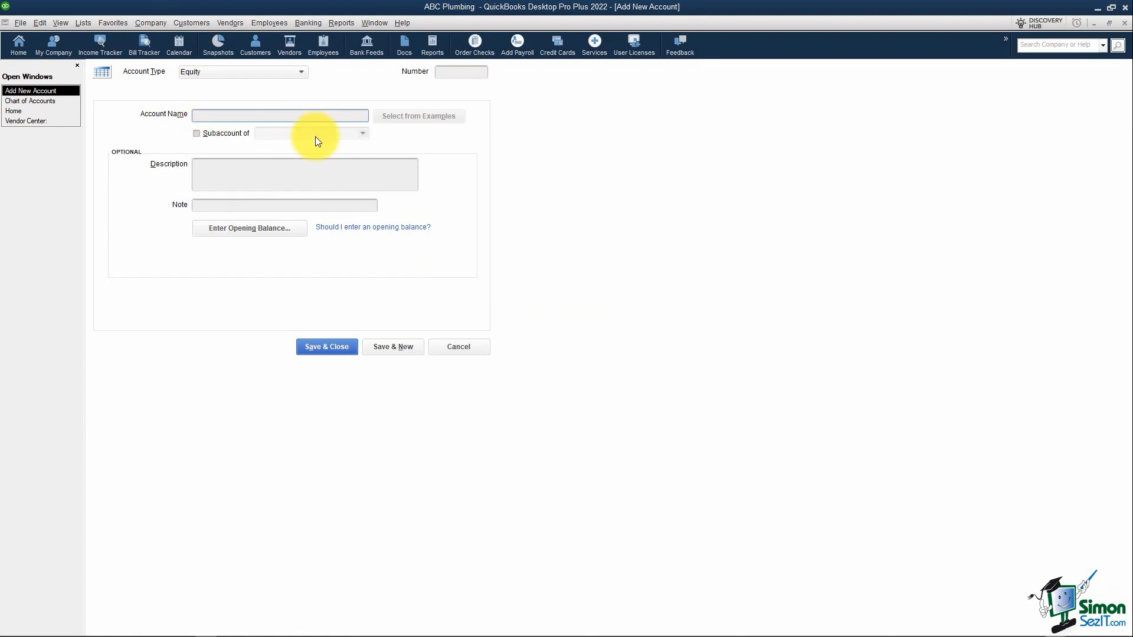
pyautogui.write('Owner')
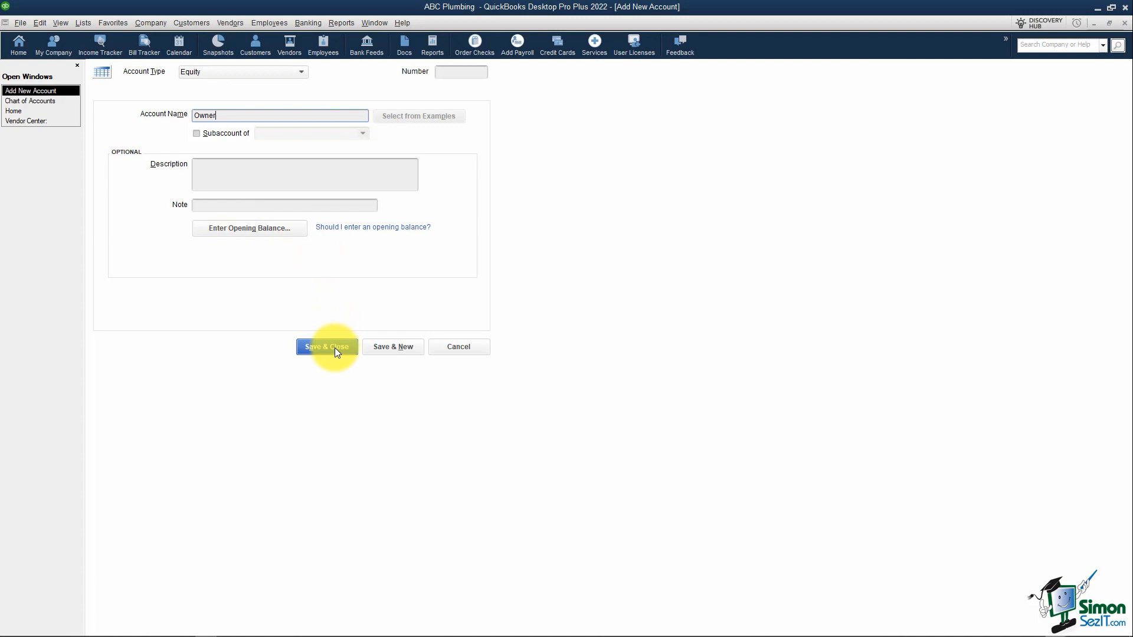
pyautogui.click(405, 351)
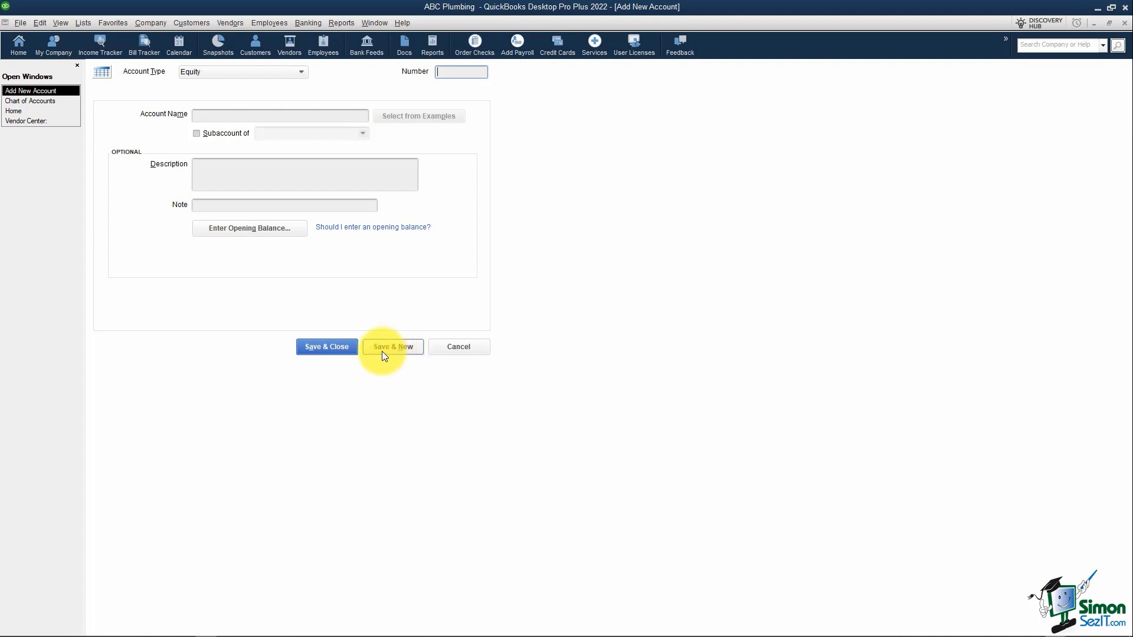
# Create an equity account named Draws as a subaccount of Owner and save it, continuing with another blank account
pyautogui.click(220, 114)
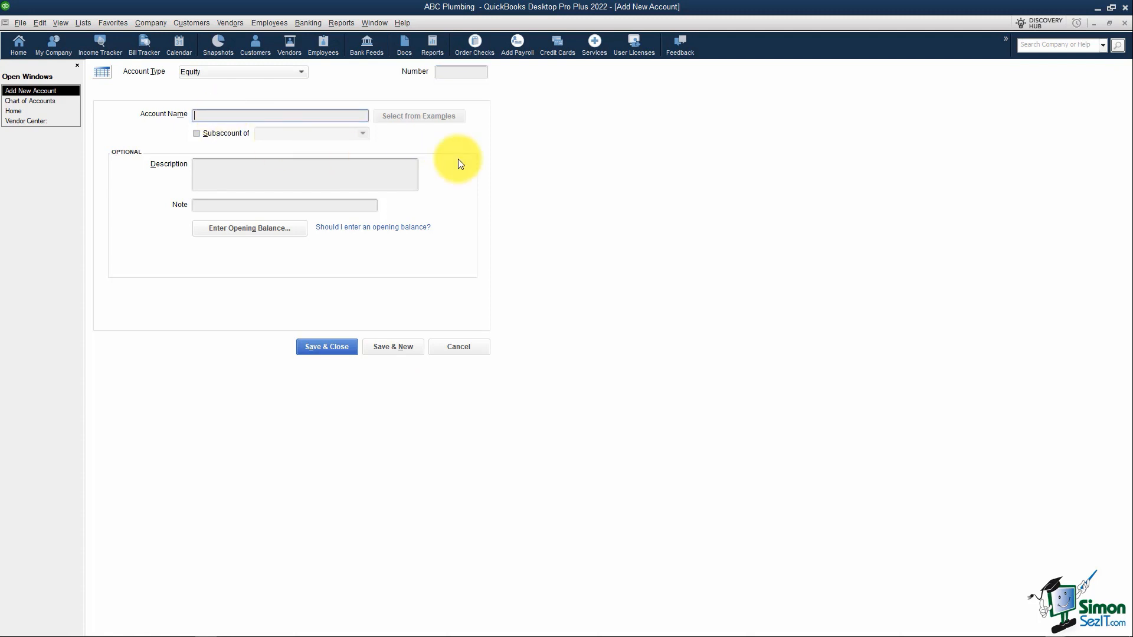
pyautogui.write('Draws')
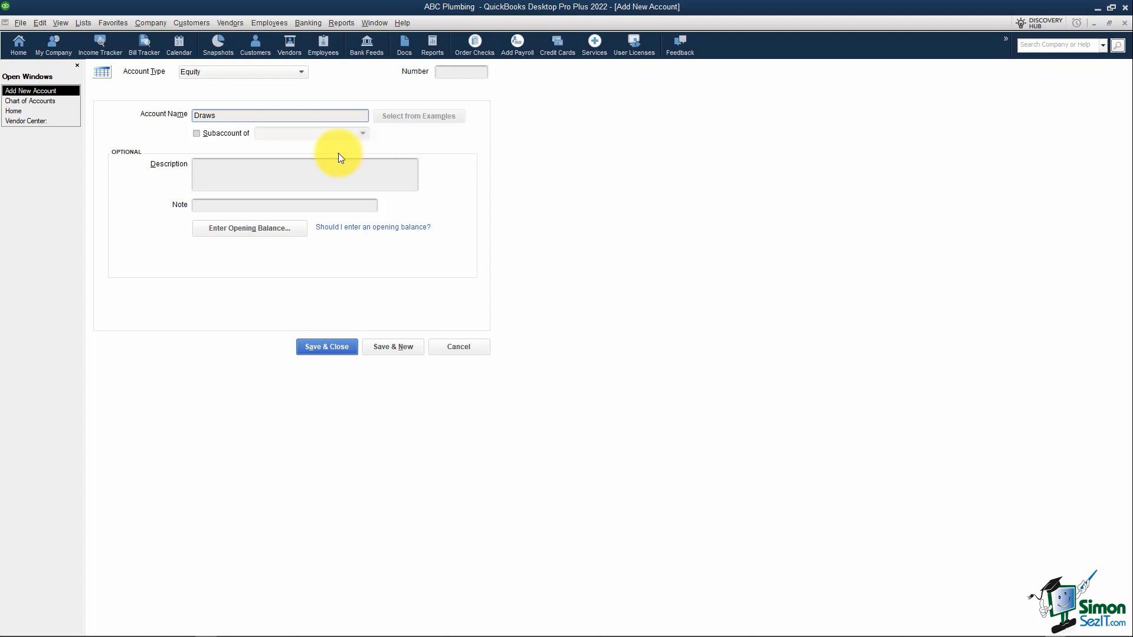
pyautogui.click(196, 135)
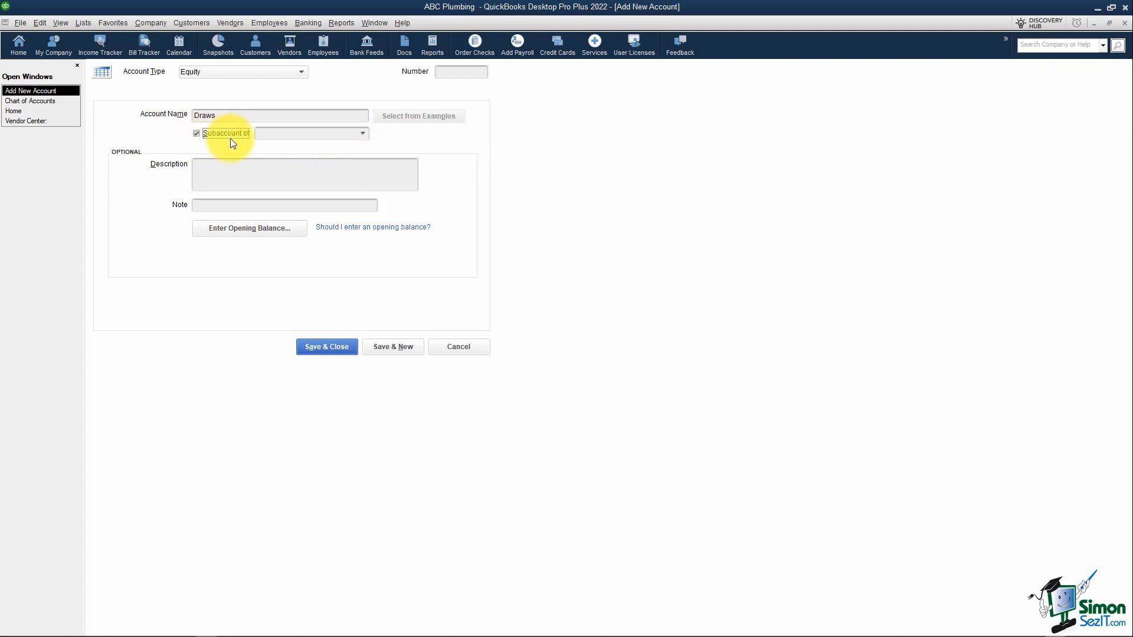
pyautogui.click(358, 133)
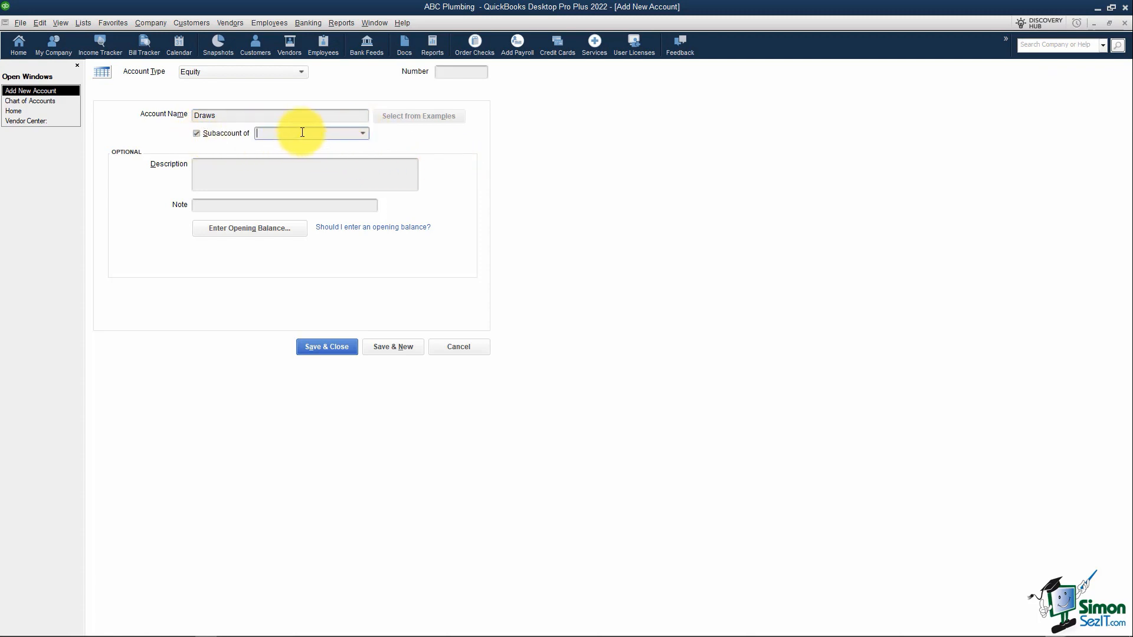
pyautogui.click(363, 133)
pyautogui.click(276, 173)
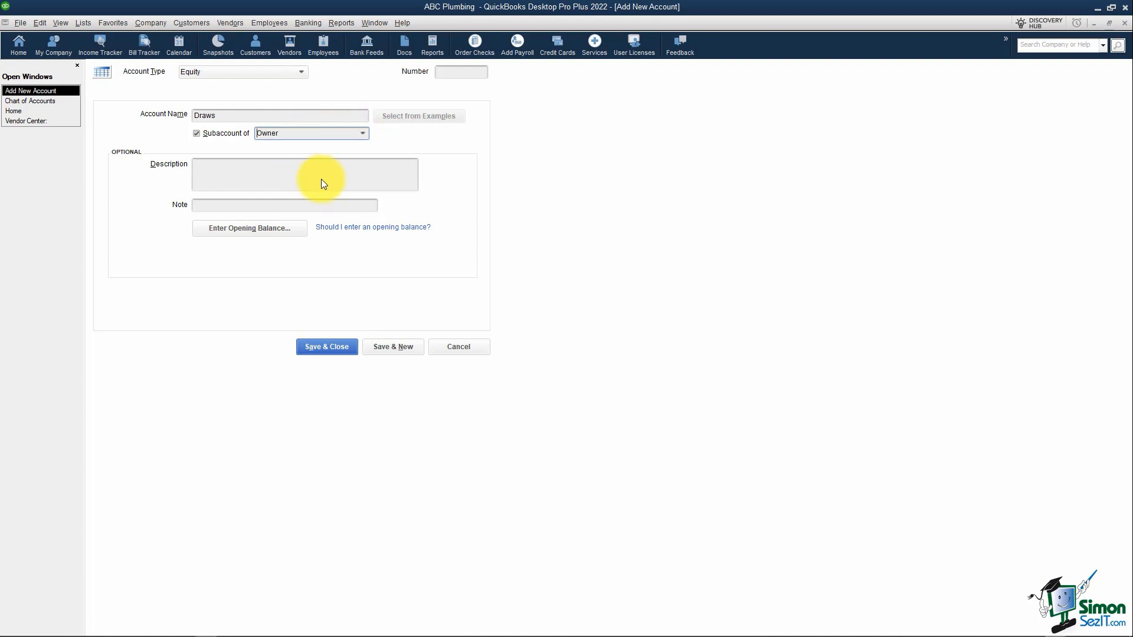
pyautogui.click(391, 347)
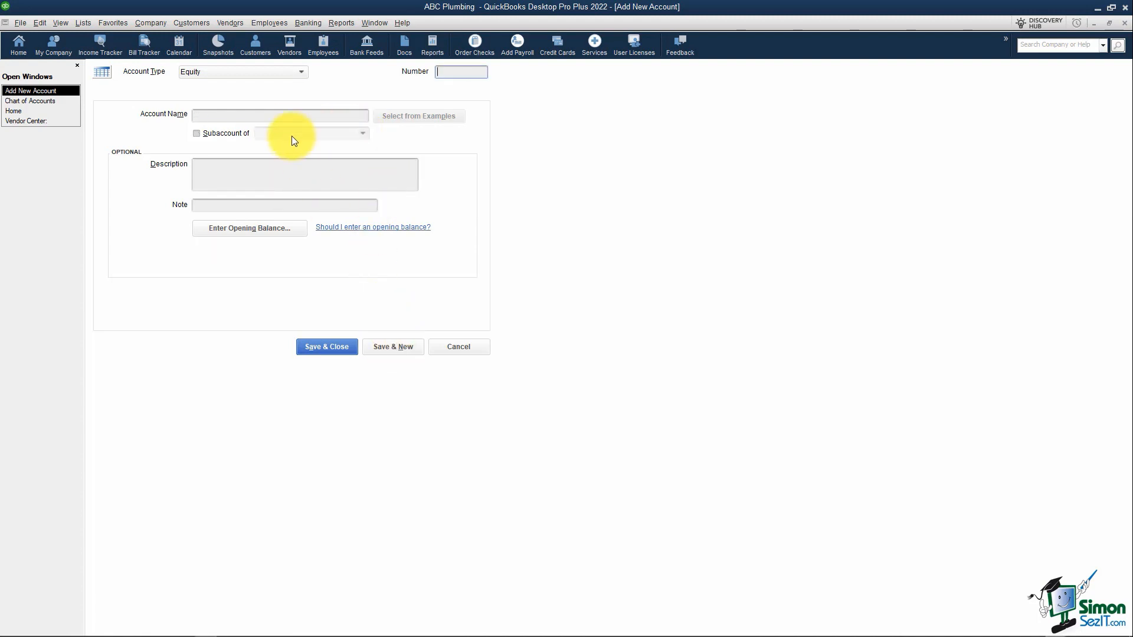
# Create an equity account named Contributions as a subaccount of Owner, save it and return to the chart of accounts
pyautogui.click(276, 116)
pyautogui.write('Con')
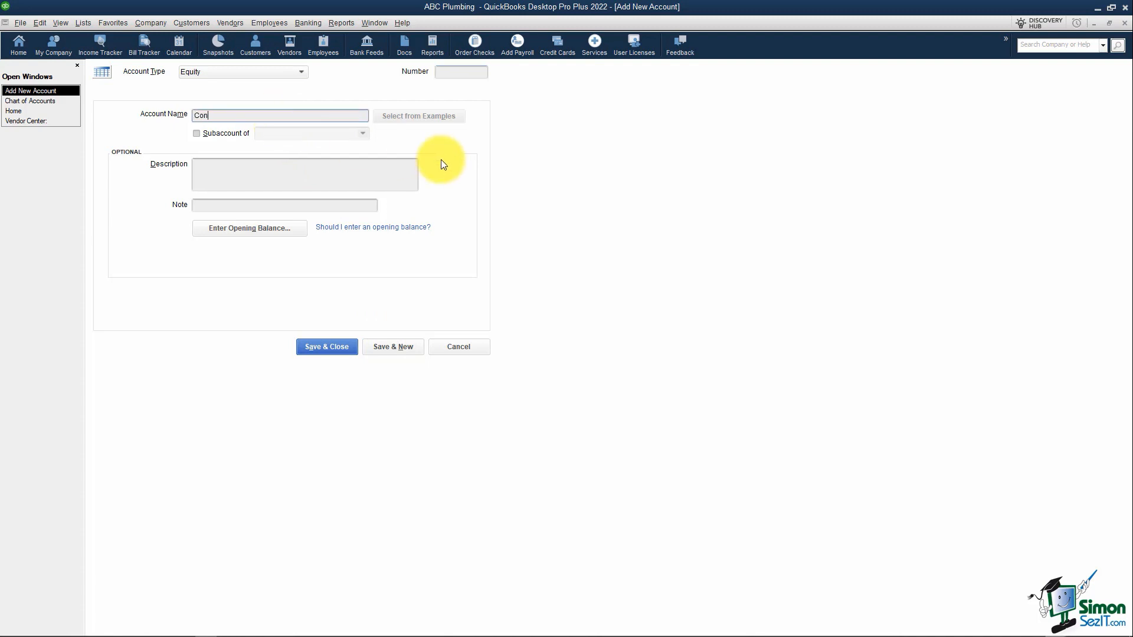
pyautogui.write('tributions')
pyautogui.click(201, 136)
pyautogui.click(272, 135)
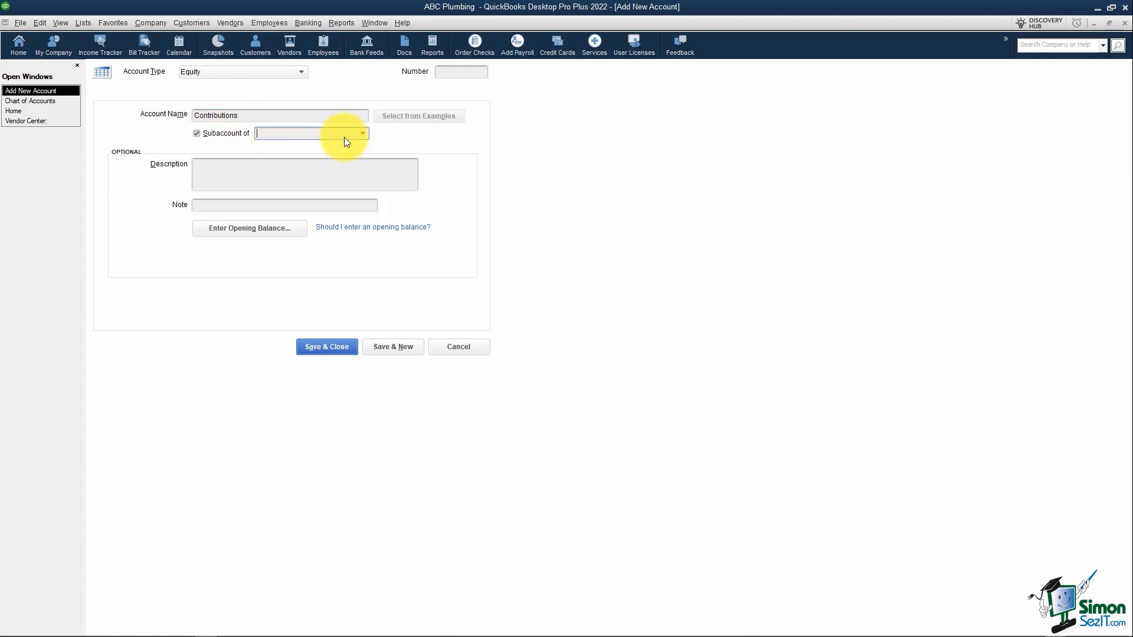
pyautogui.click(364, 132)
pyautogui.click(278, 175)
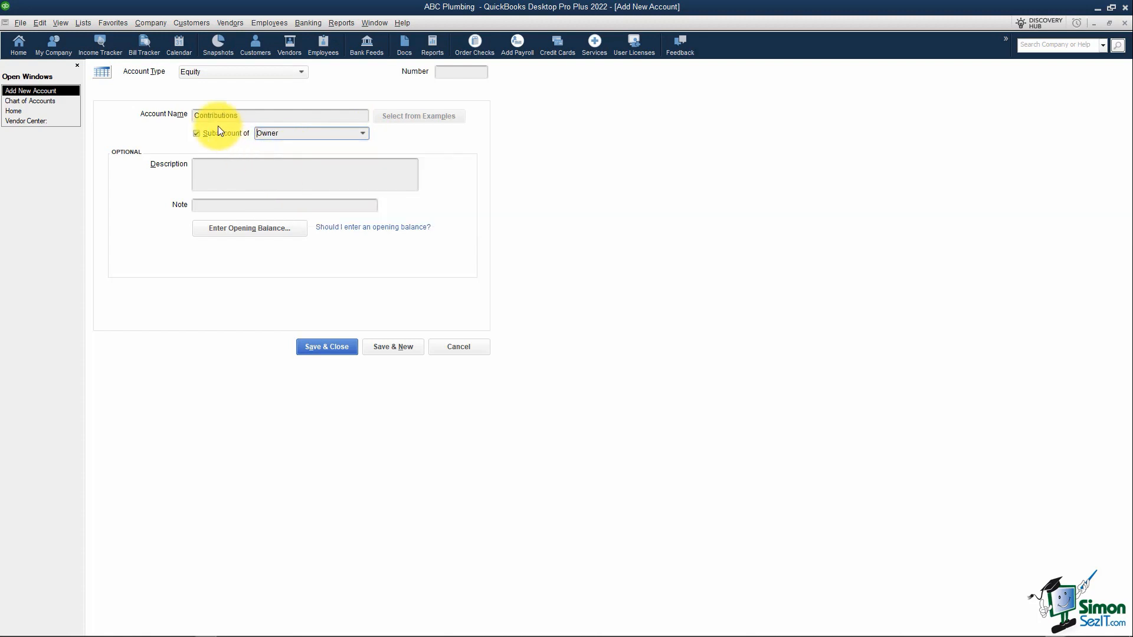
pyautogui.click(334, 347)
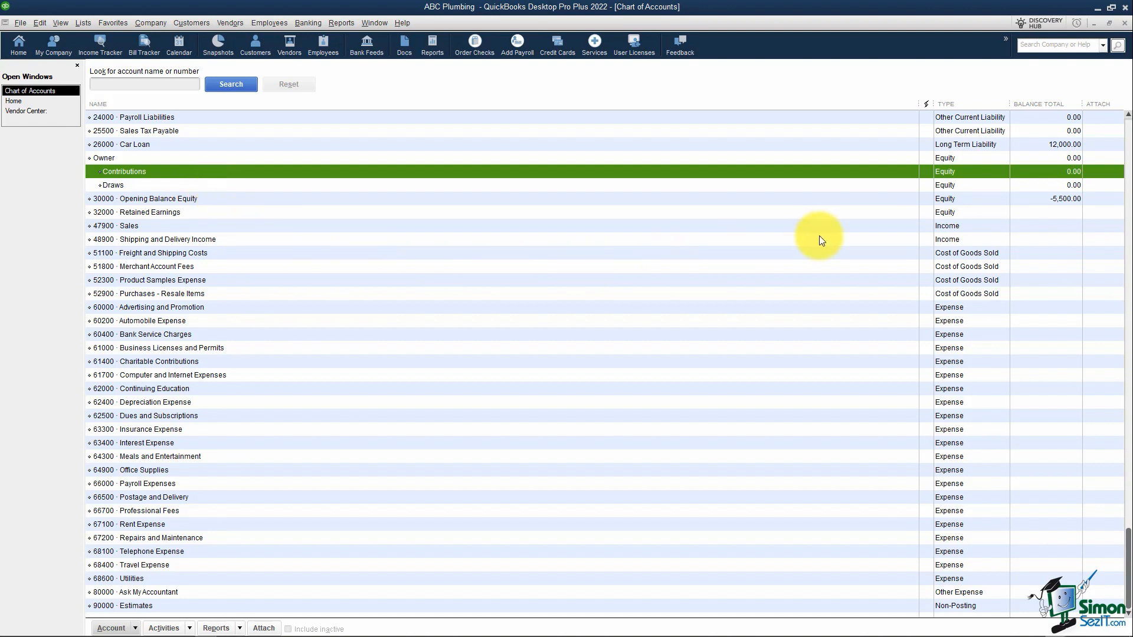
# Start a new account of the Cost of Goods Sold type
pyautogui.click(944, 228)
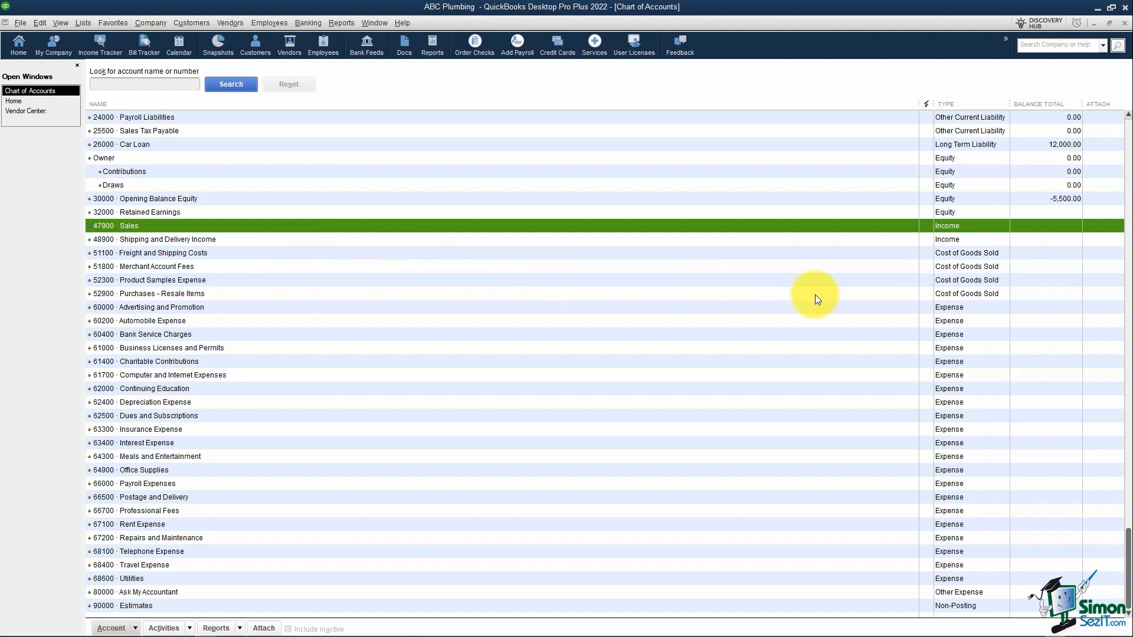
pyautogui.click(969, 253)
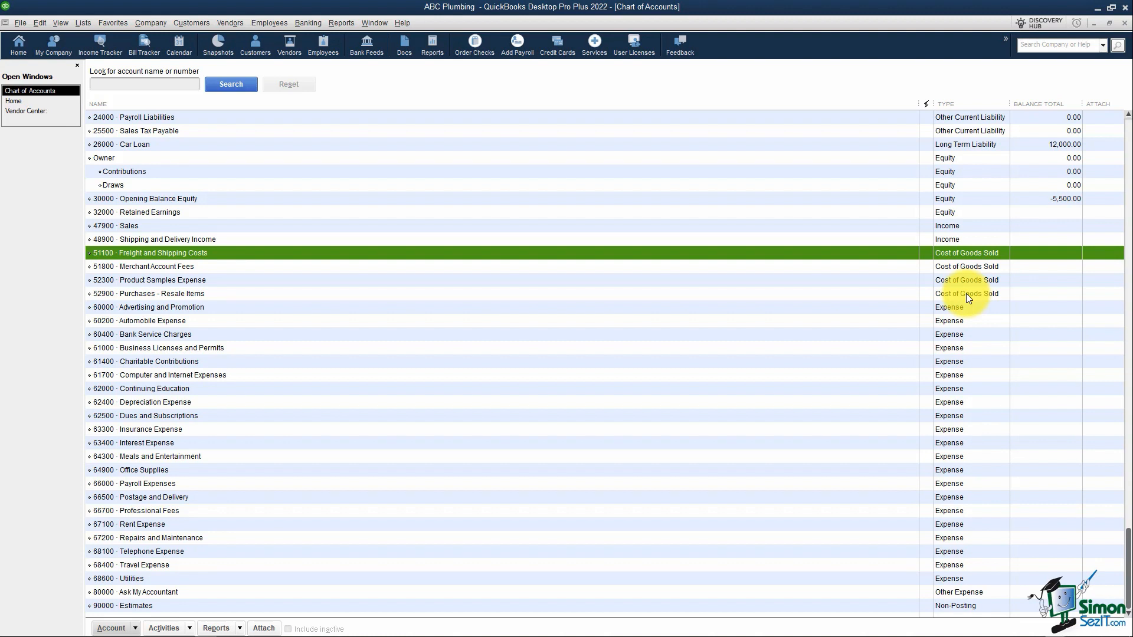
pyautogui.rightClick(650, 252)
pyautogui.click(691, 260)
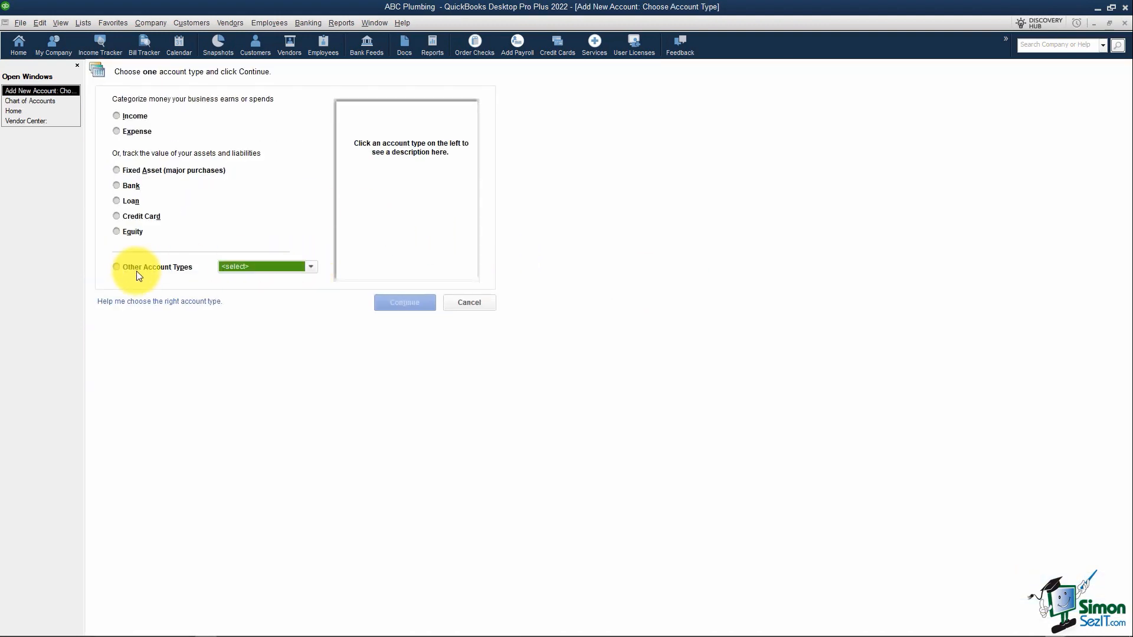
pyautogui.click(313, 269)
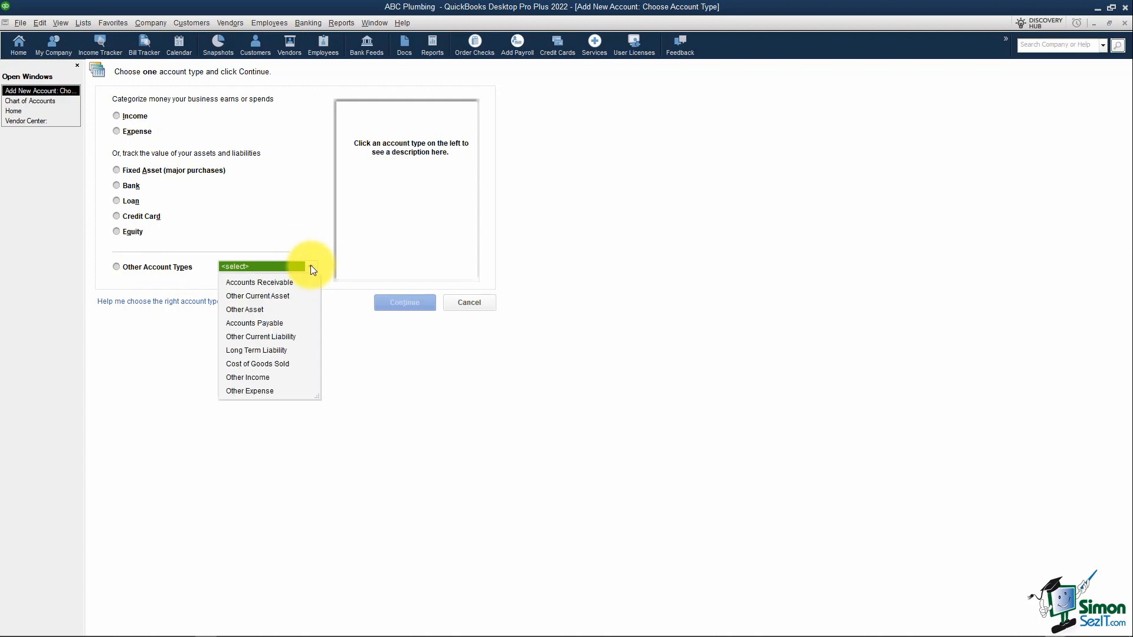
pyautogui.click(259, 364)
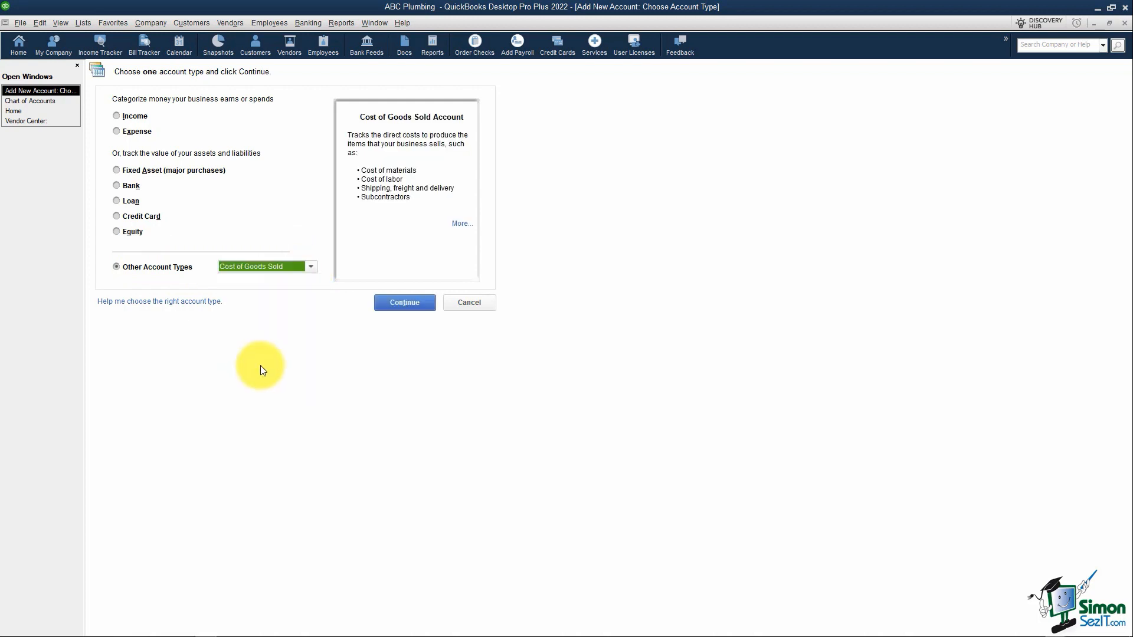
pyautogui.click(405, 304)
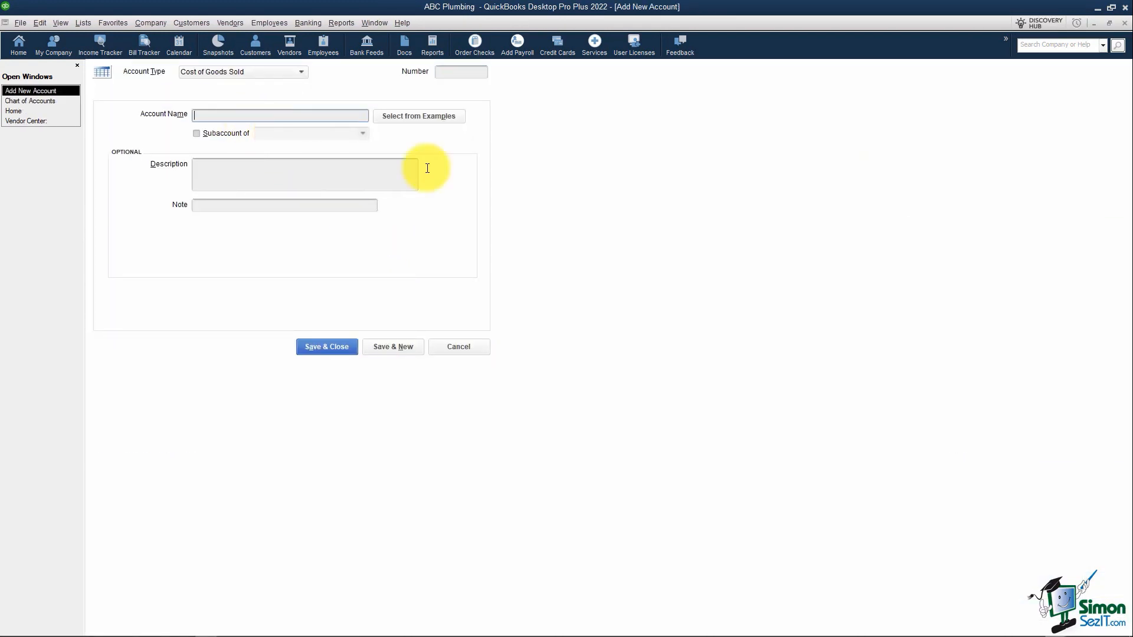
# Name the new cost of goods sold account Job Materials and save it
pyautogui.write('Job')
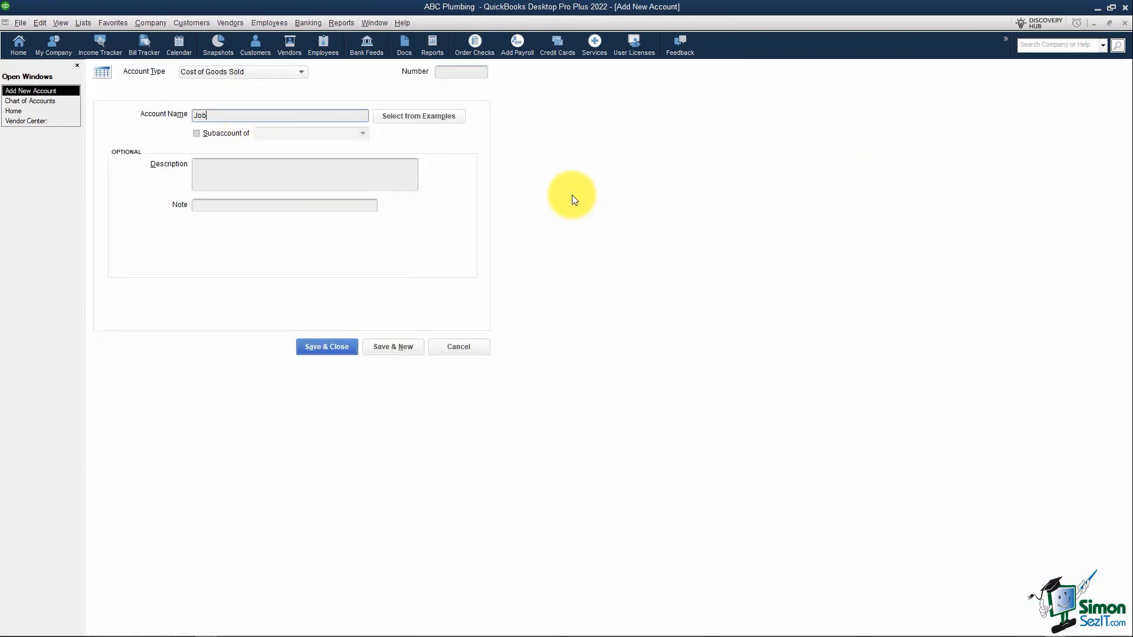
pyautogui.write(' Materilas')
pyautogui.press('BackSpace')
pyautogui.press('BackSpace')
pyautogui.press('BackSpace')
pyautogui.write('als')
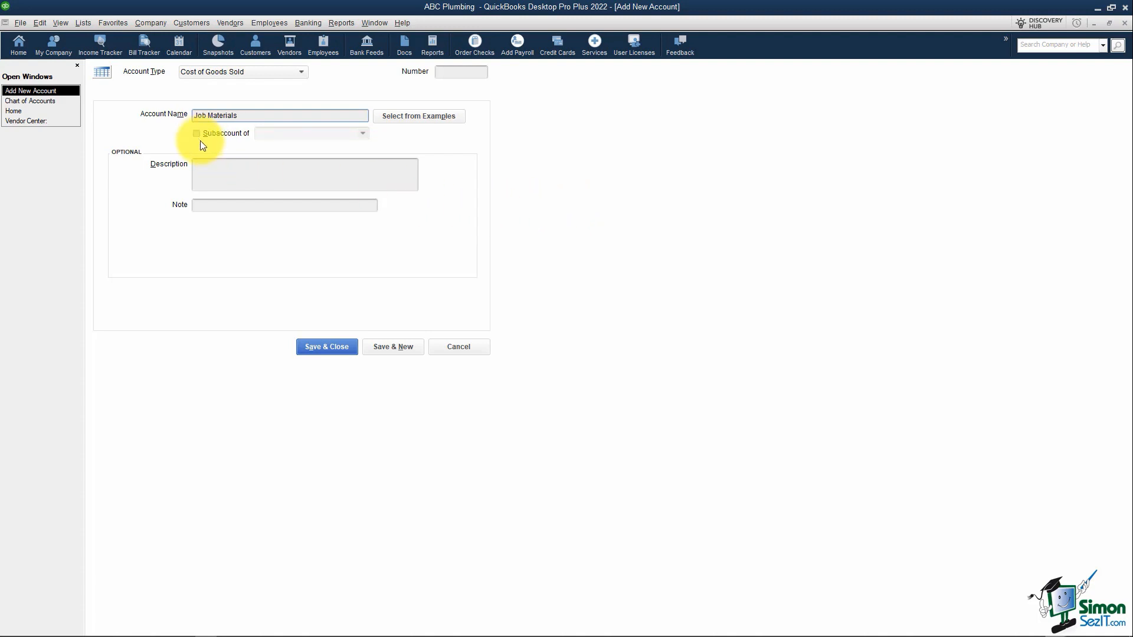
pyautogui.click(345, 350)
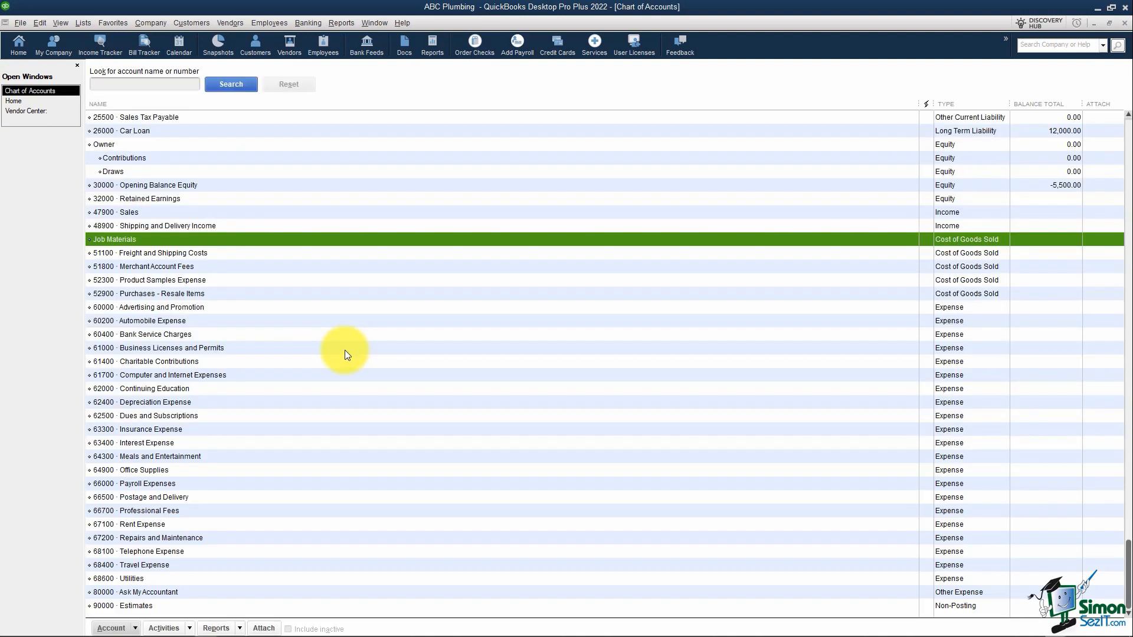
# Edit the Job Materials account to assign it the number 49900, and save the change
pyautogui.rightClick(161, 239)
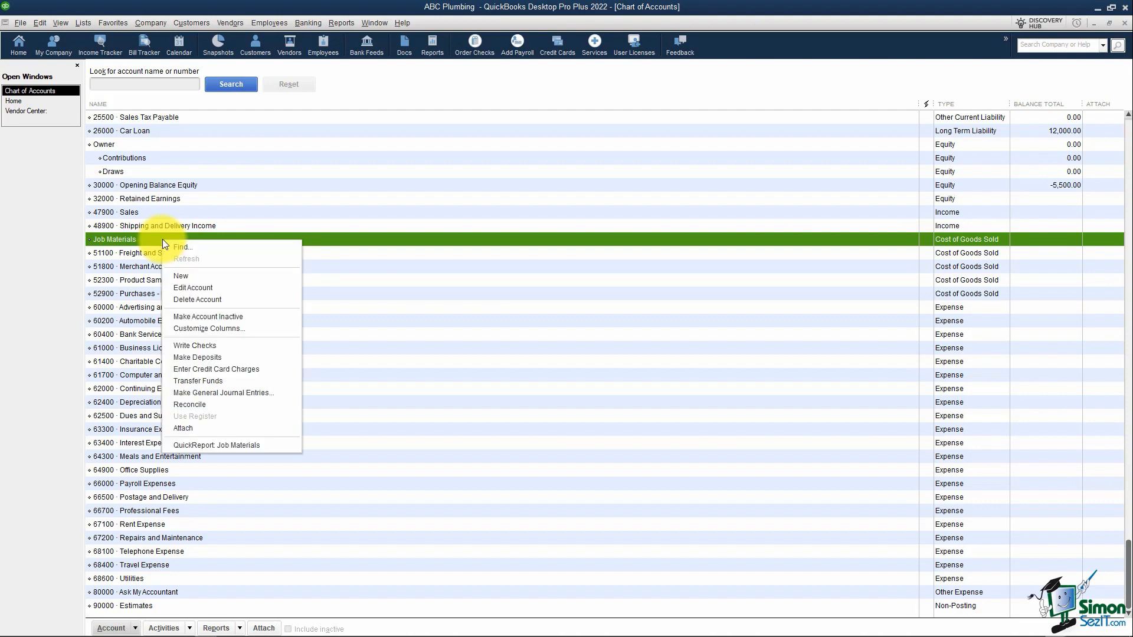
pyautogui.click(190, 288)
pyautogui.write('49900')
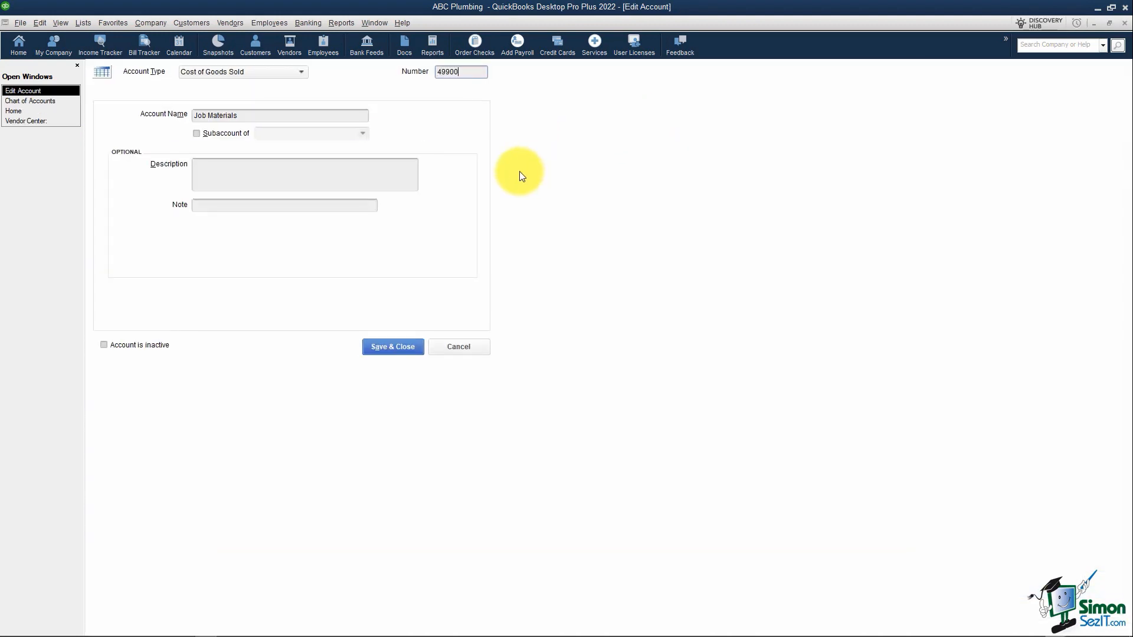
pyautogui.click(394, 350)
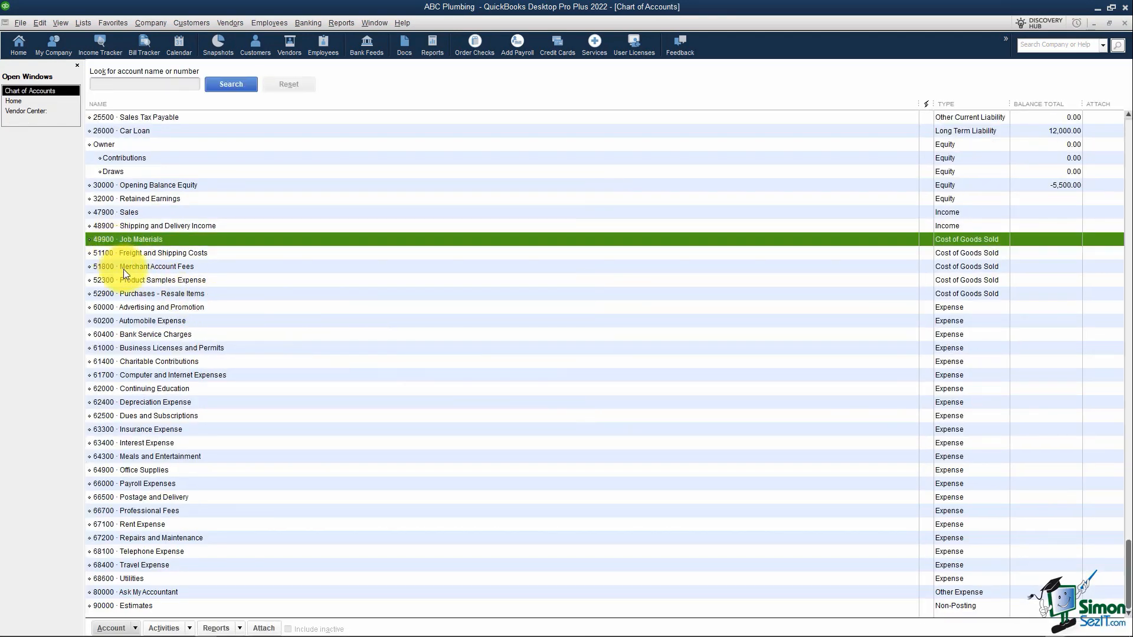
# Create a new Cost of Goods Sold account named Subcontractors and save it
pyautogui.rightClick(399, 241)
pyautogui.click(435, 278)
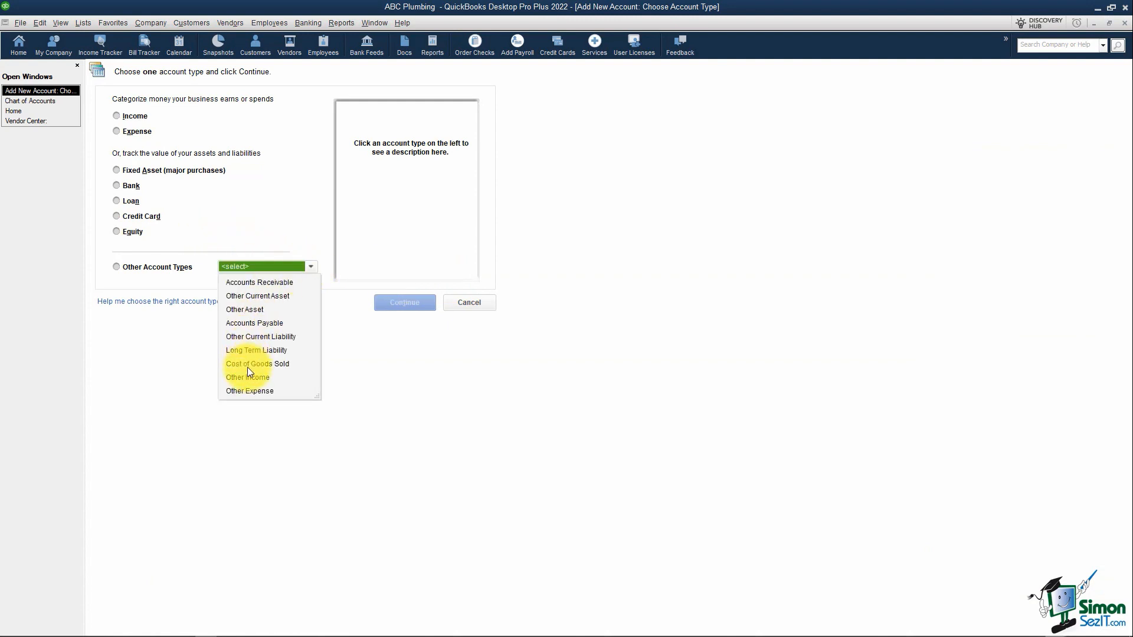
pyautogui.click(248, 365)
pyautogui.click(405, 303)
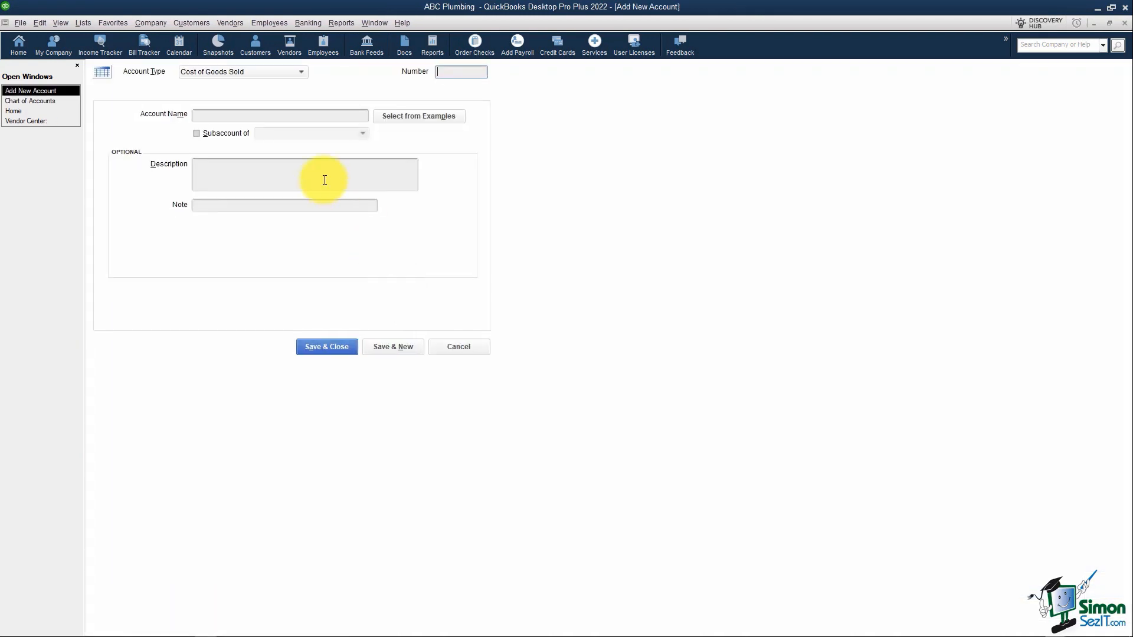
pyautogui.click(310, 111)
pyautogui.write('Subcontractoirs')
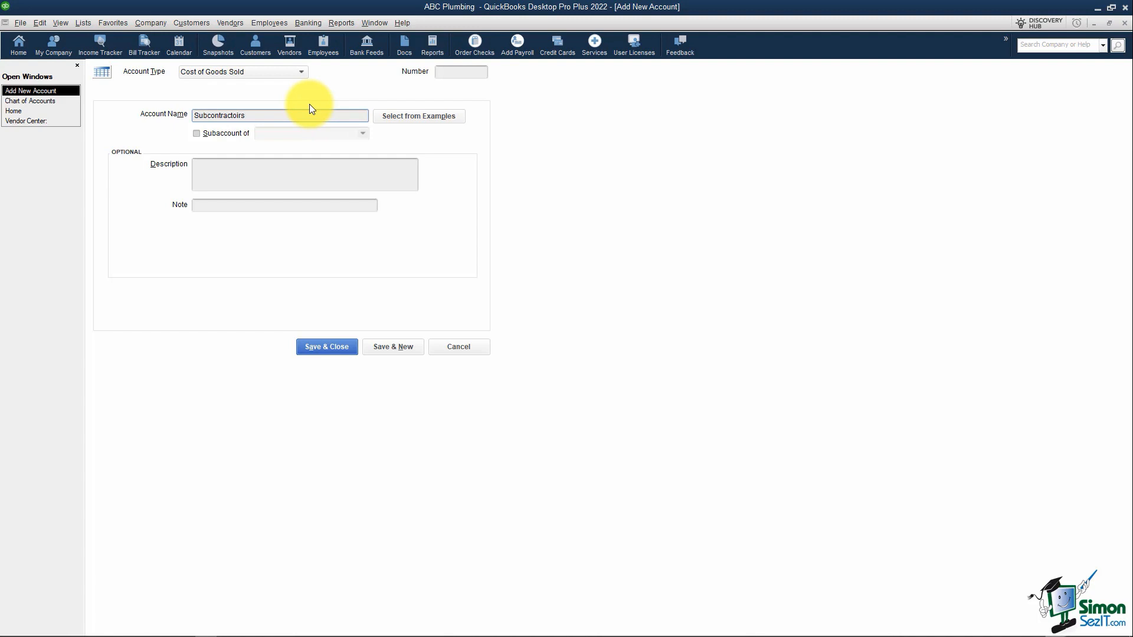
pyautogui.press('BackSpace')
pyautogui.press('BackSpace')
pyautogui.press('BackSpace')
pyautogui.write('rs')
pyautogui.click(334, 347)
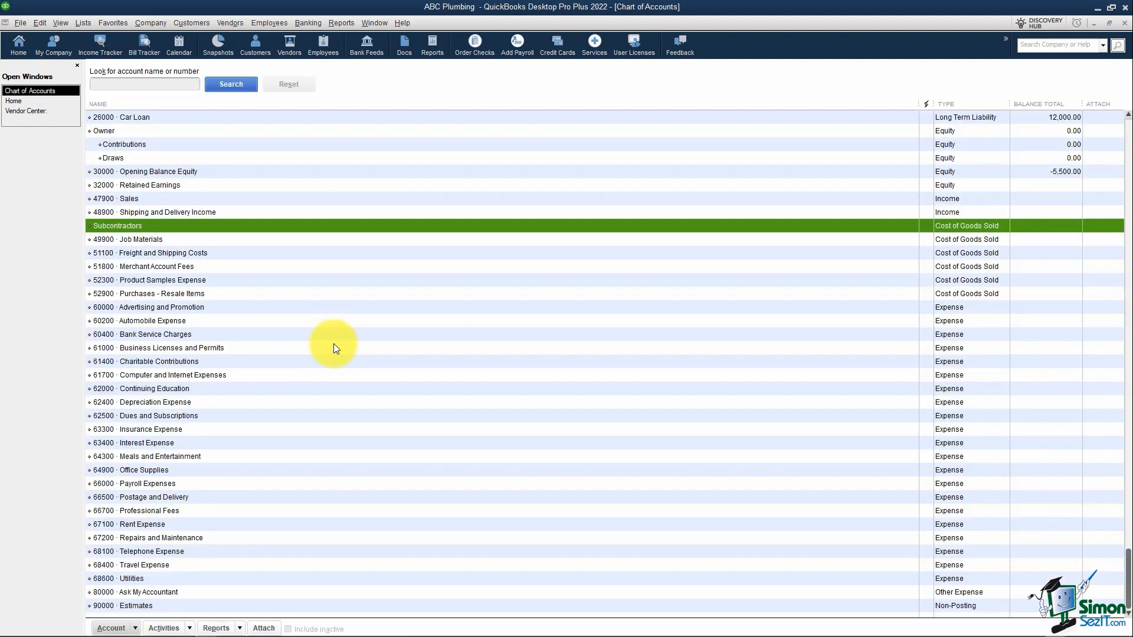
# Edit the Subcontractors account to assign it the number 50000, and save the change
pyautogui.rightClick(147, 225)
pyautogui.click(176, 264)
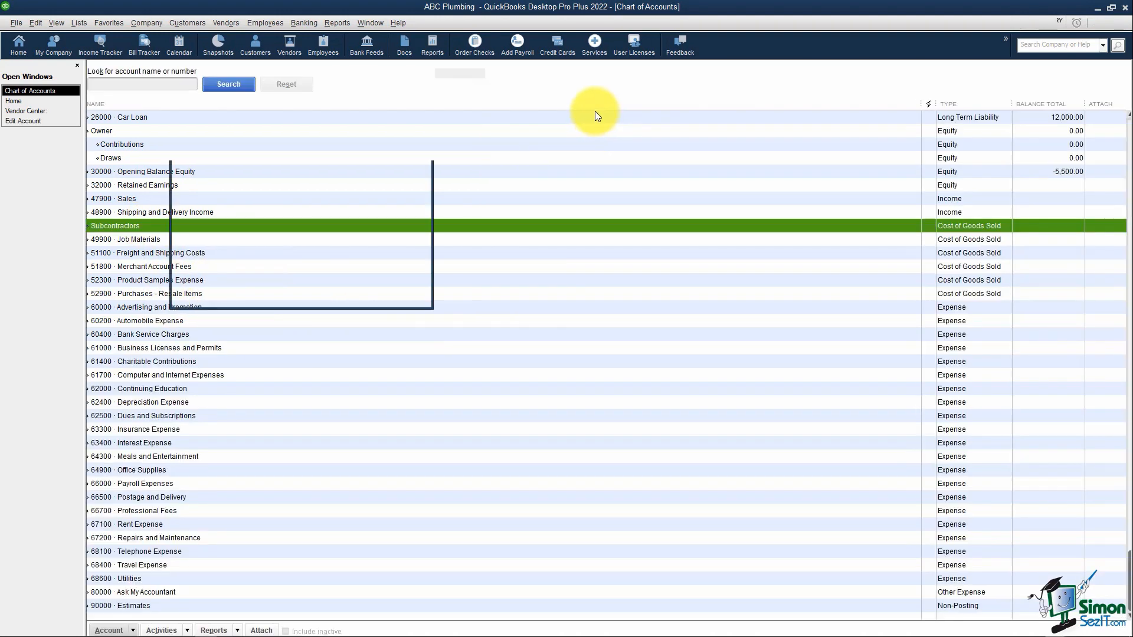
pyautogui.write('50000')
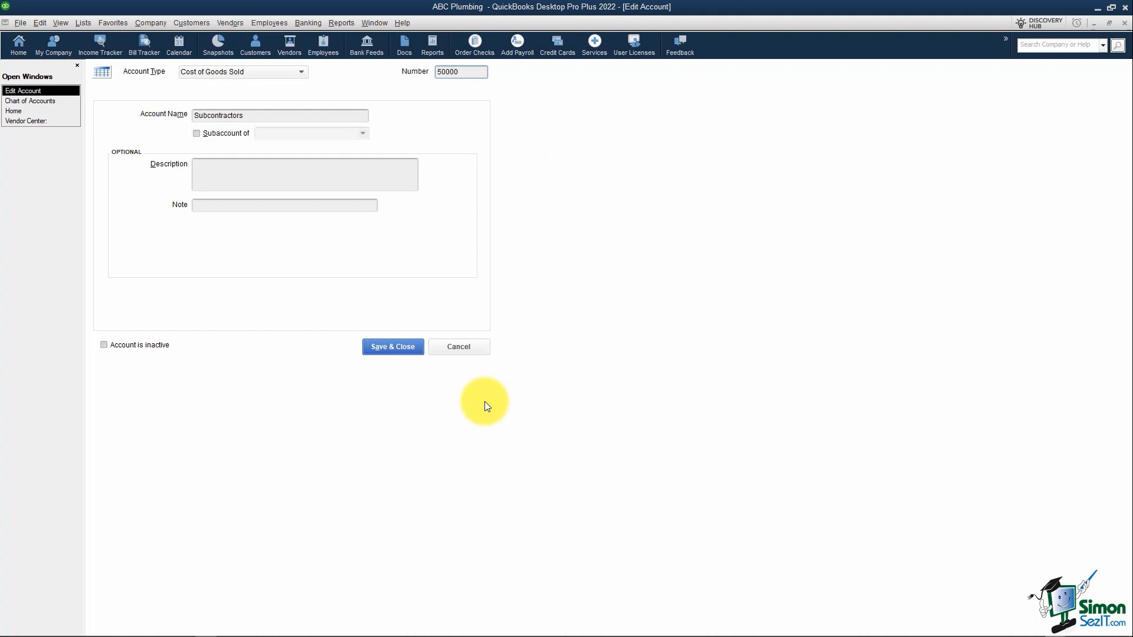
pyautogui.click(391, 352)
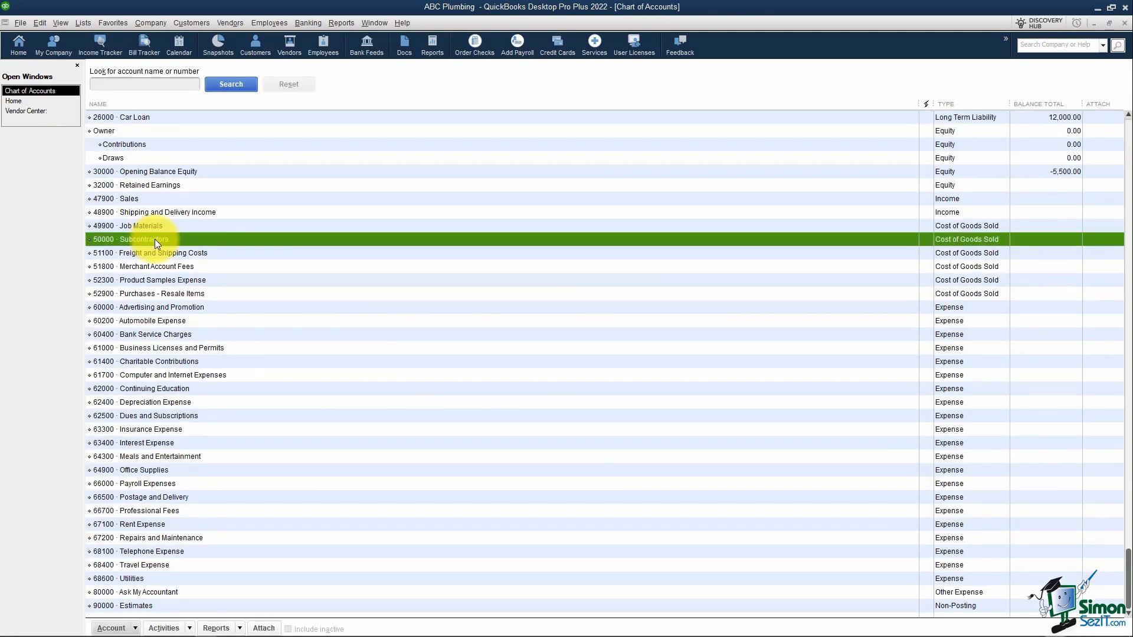
# Create a Cost of Goods Sold account named HVAC as a subaccount of 50000 Subcontractors and save it
pyautogui.rightClick(155, 239)
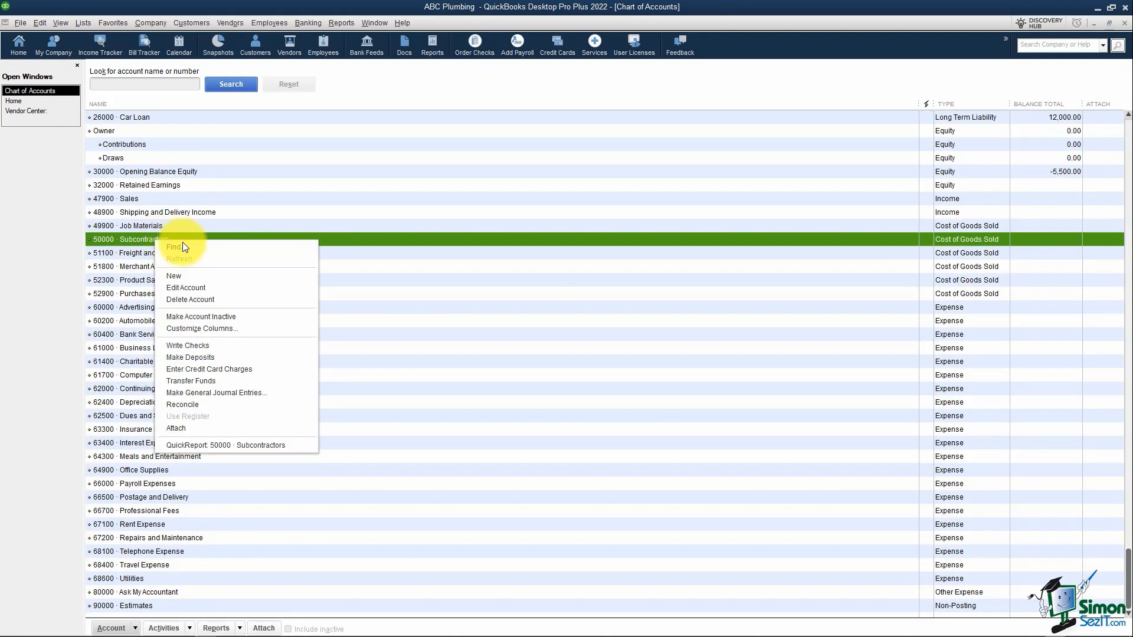
pyautogui.click(187, 275)
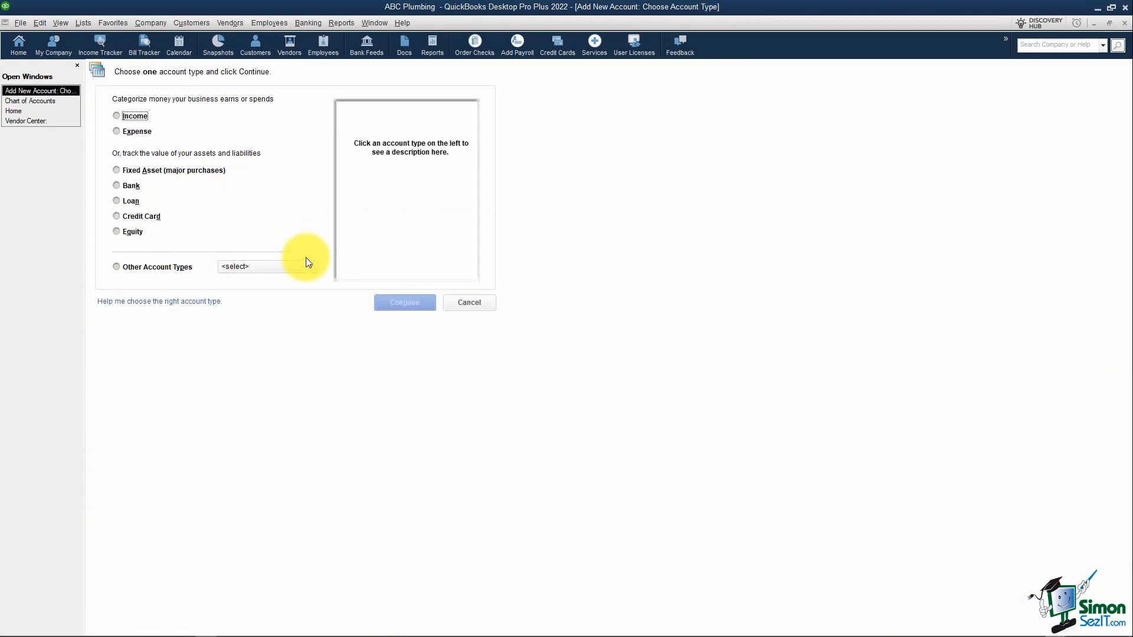
pyautogui.click(307, 264)
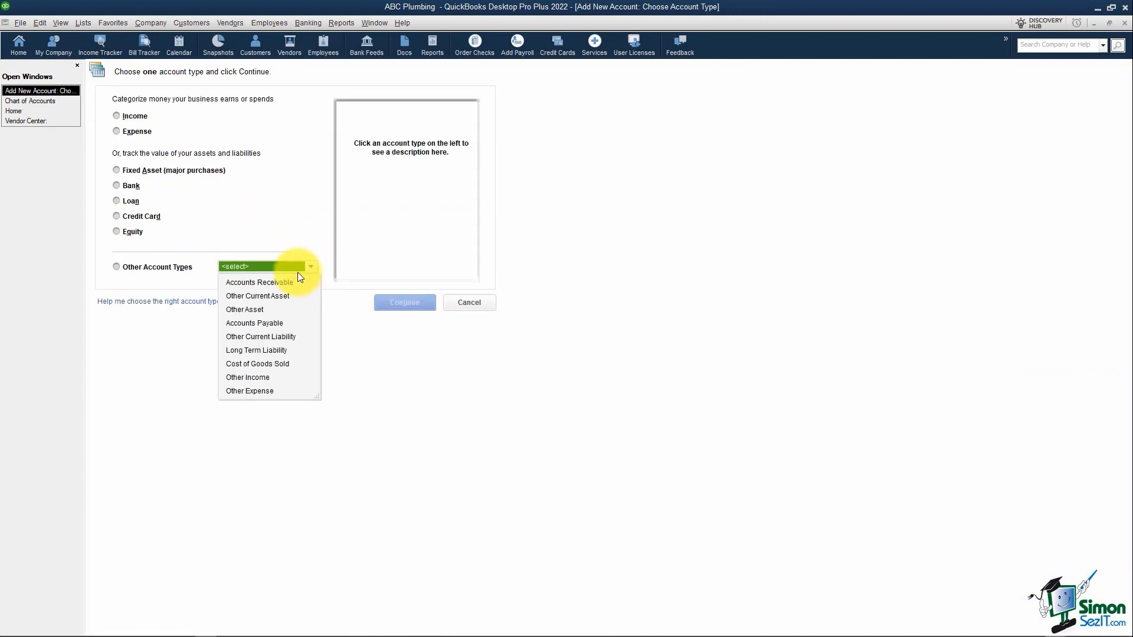
pyautogui.click(267, 364)
pyautogui.click(409, 304)
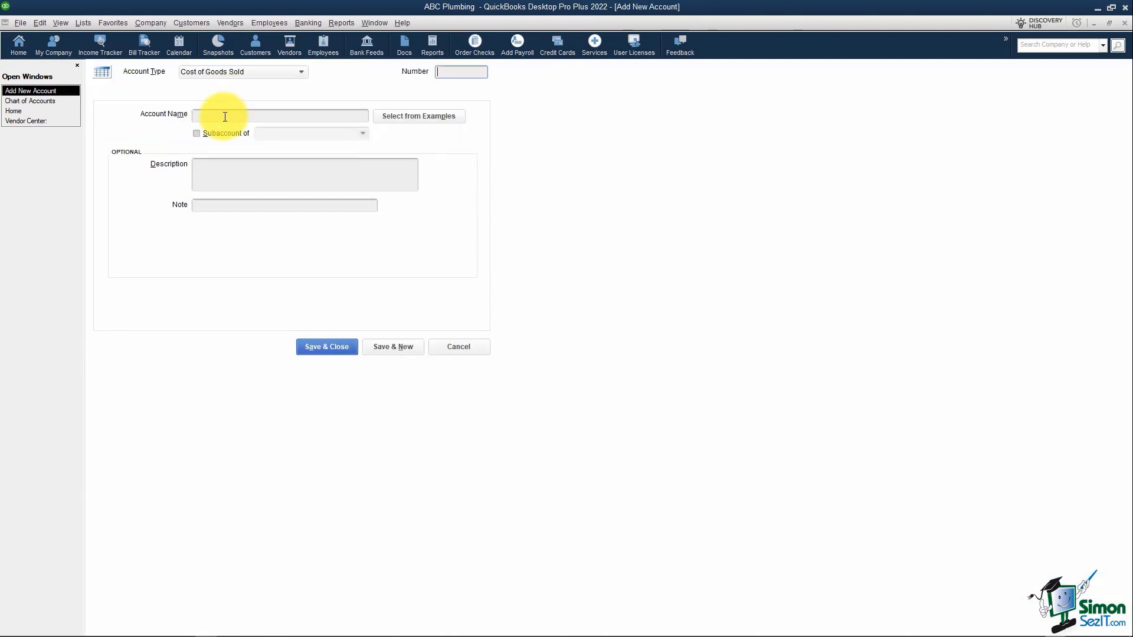
pyautogui.click(225, 117)
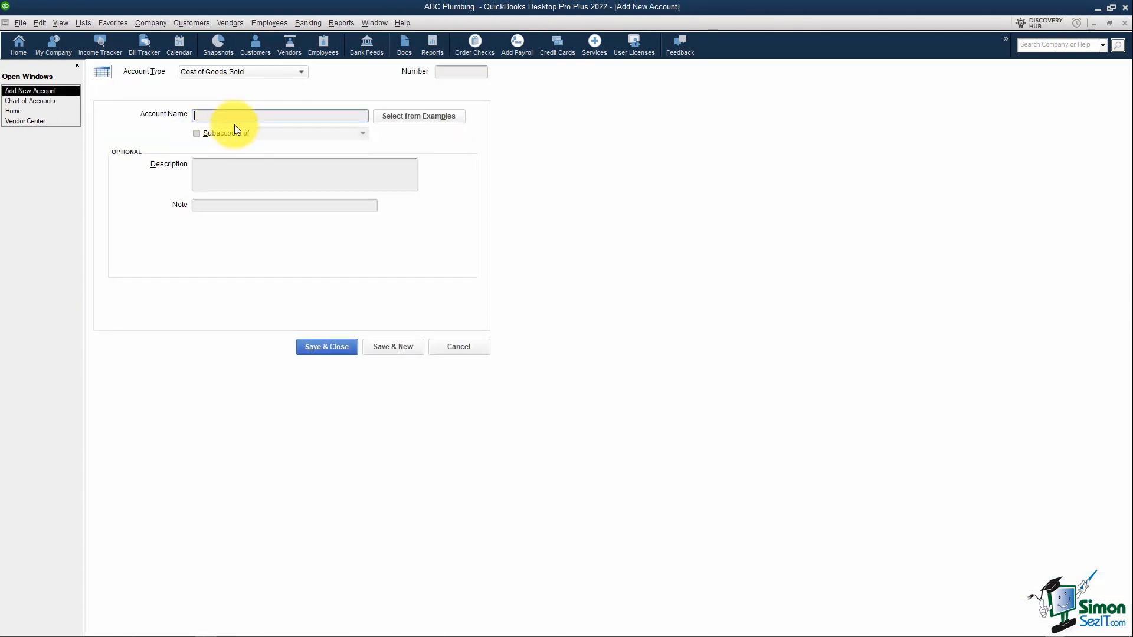
pyautogui.write('HVAC')
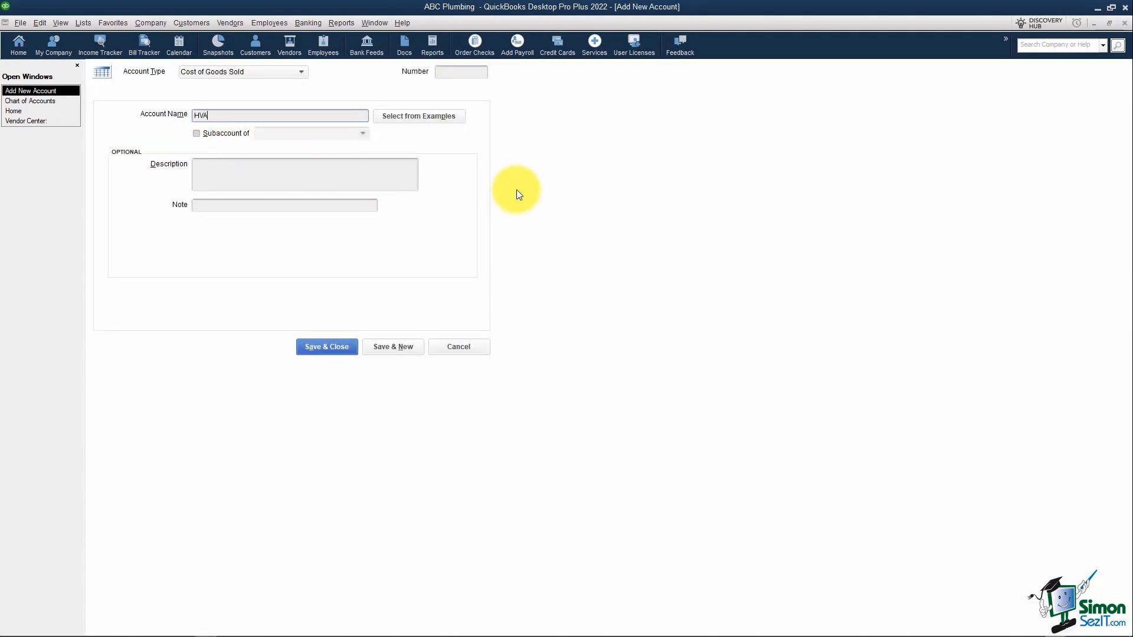
pyautogui.click(198, 133)
pyautogui.click(361, 134)
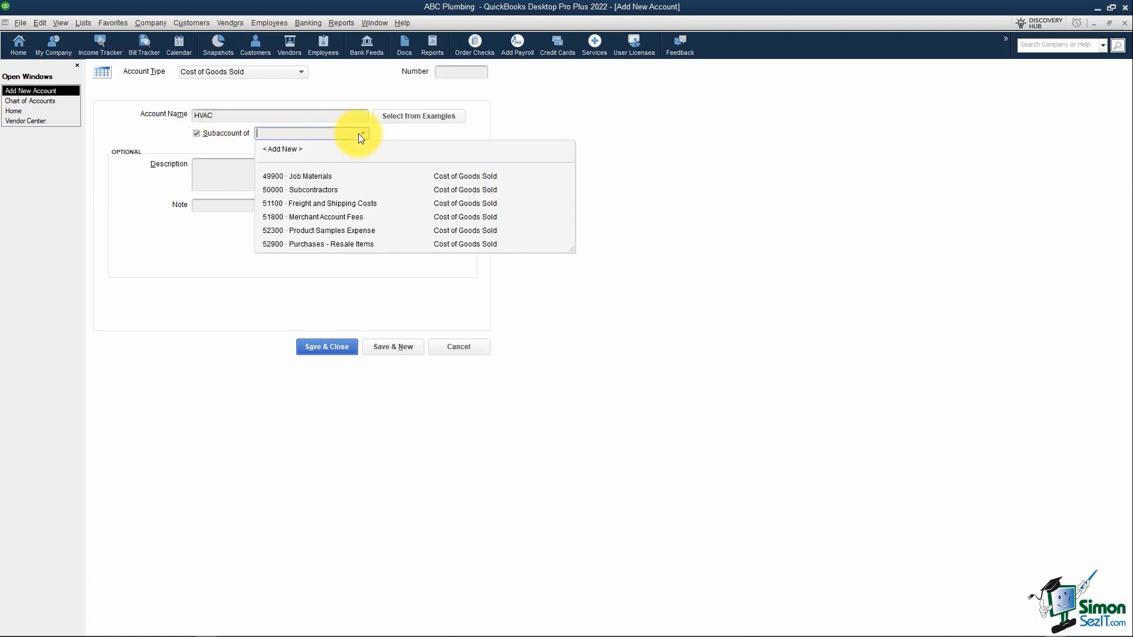
pyautogui.click(292, 188)
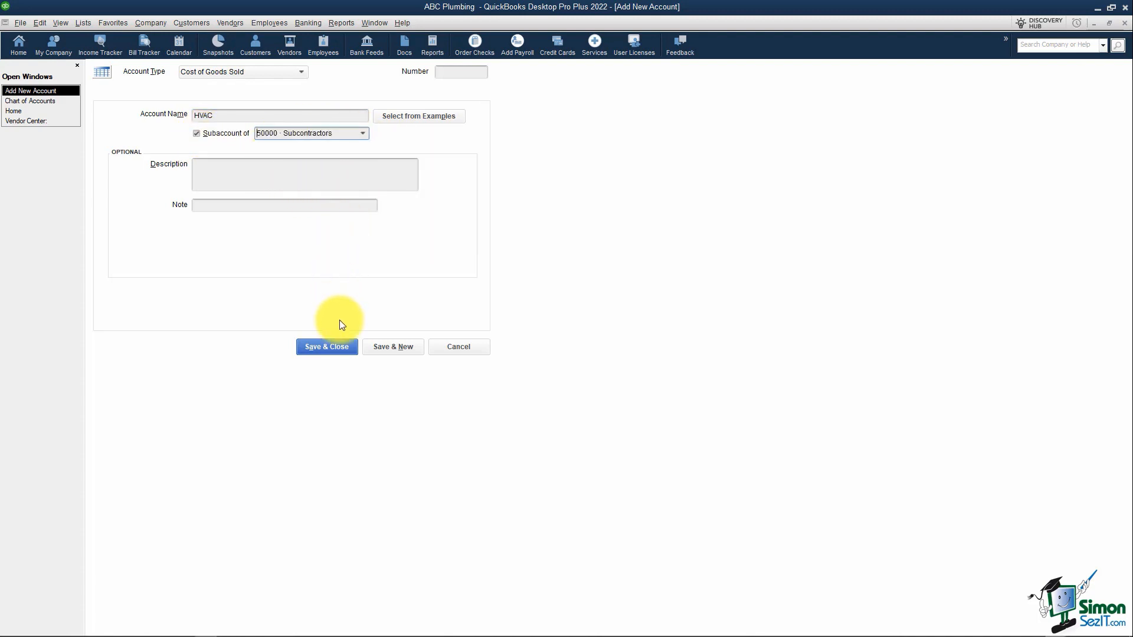
pyautogui.click(339, 353)
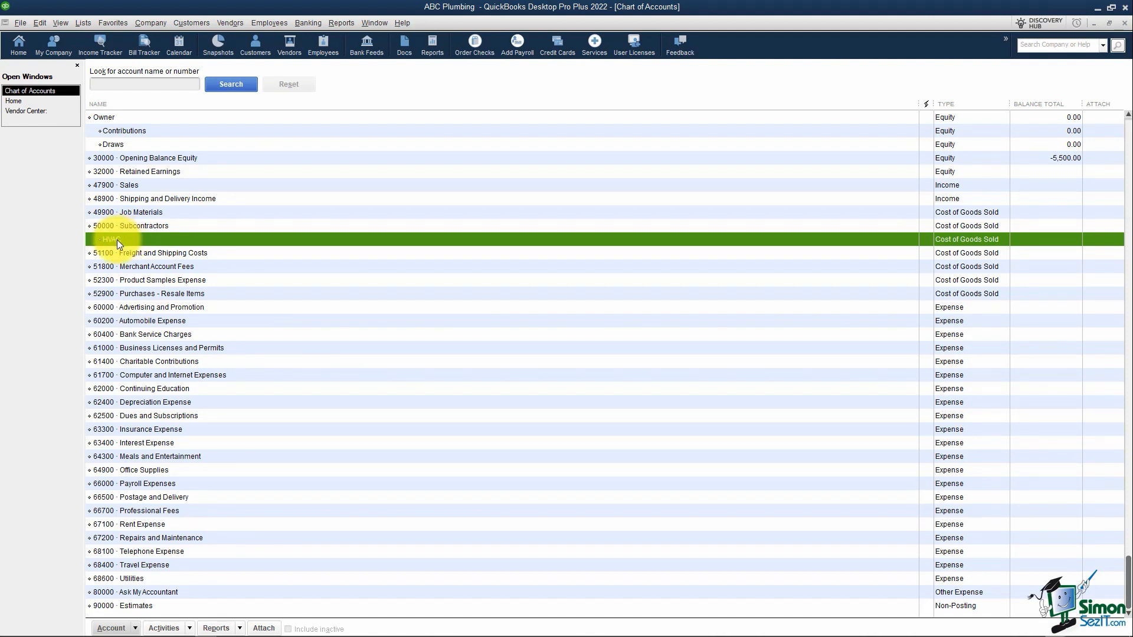
# Edit the HVAC subaccount to assign it the number 50100, and save the change
pyautogui.rightClick(118, 239)
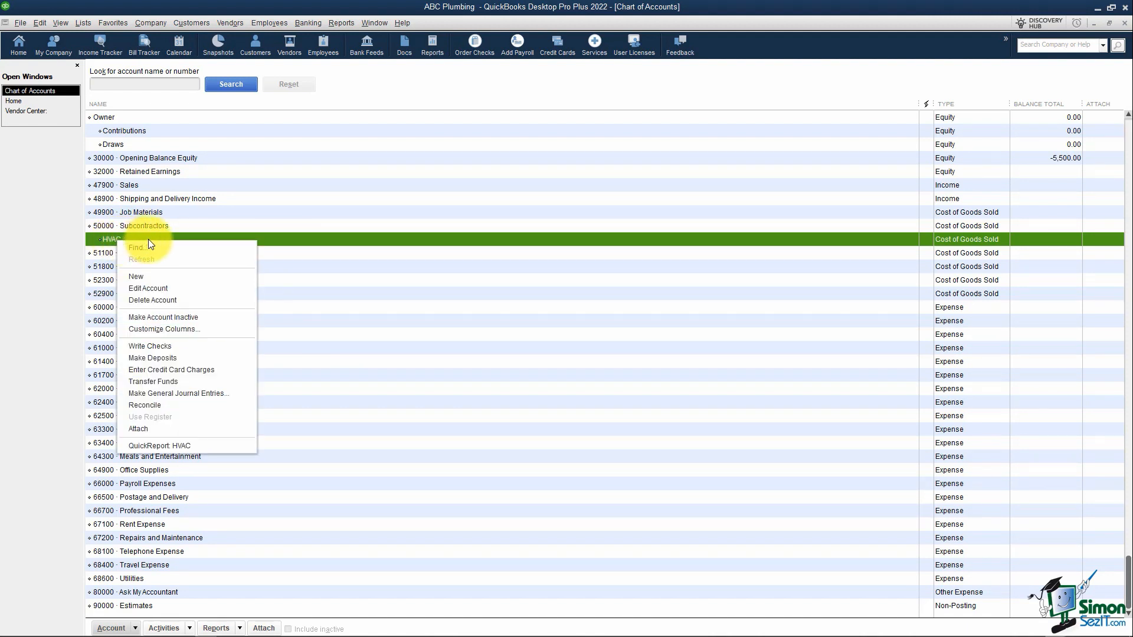
pyautogui.click(153, 287)
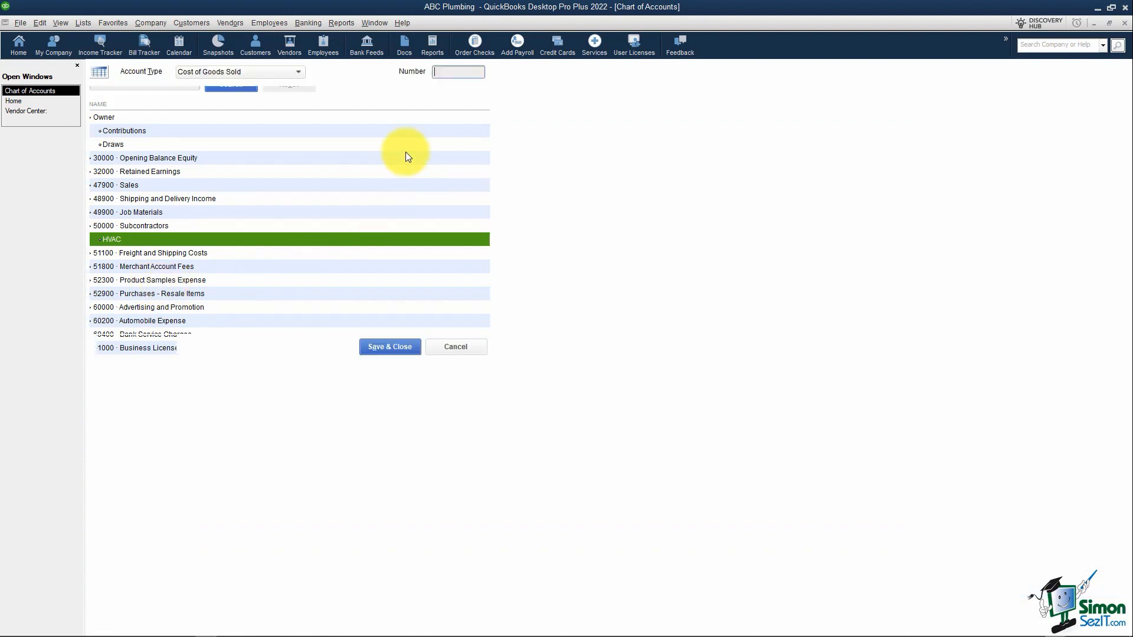
pyautogui.write('50100')
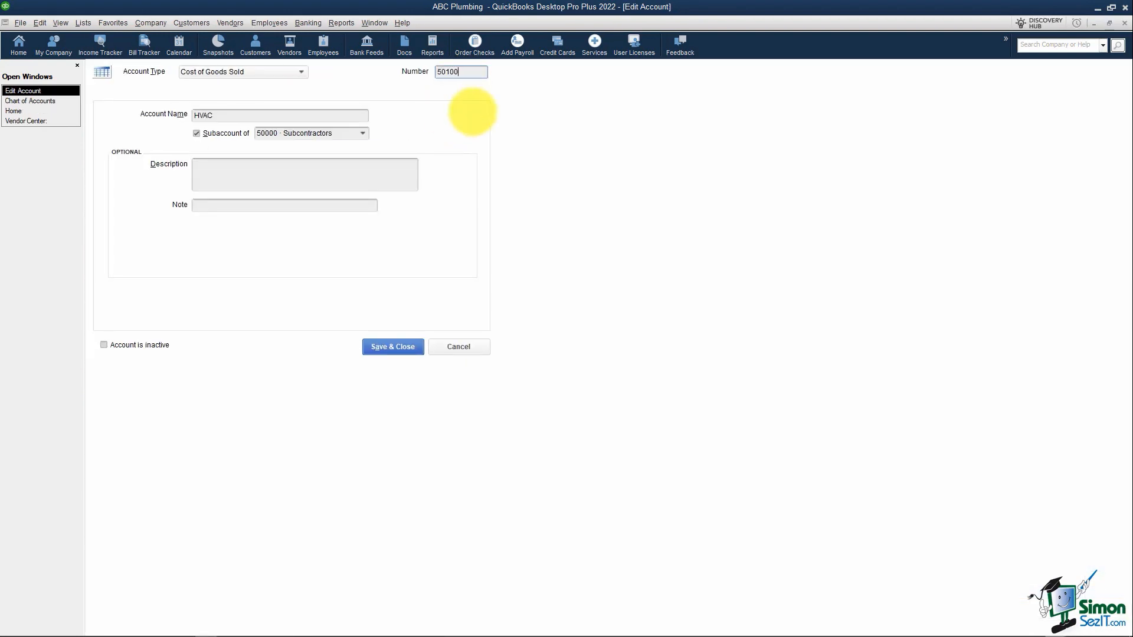
pyautogui.click(391, 348)
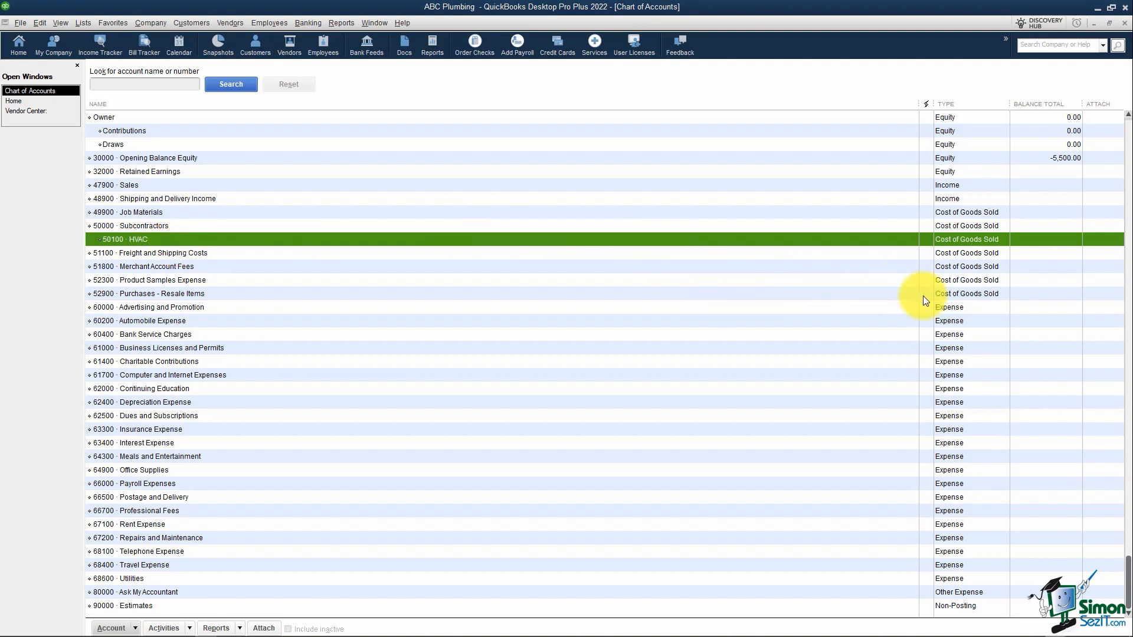
pyautogui.click(935, 313)
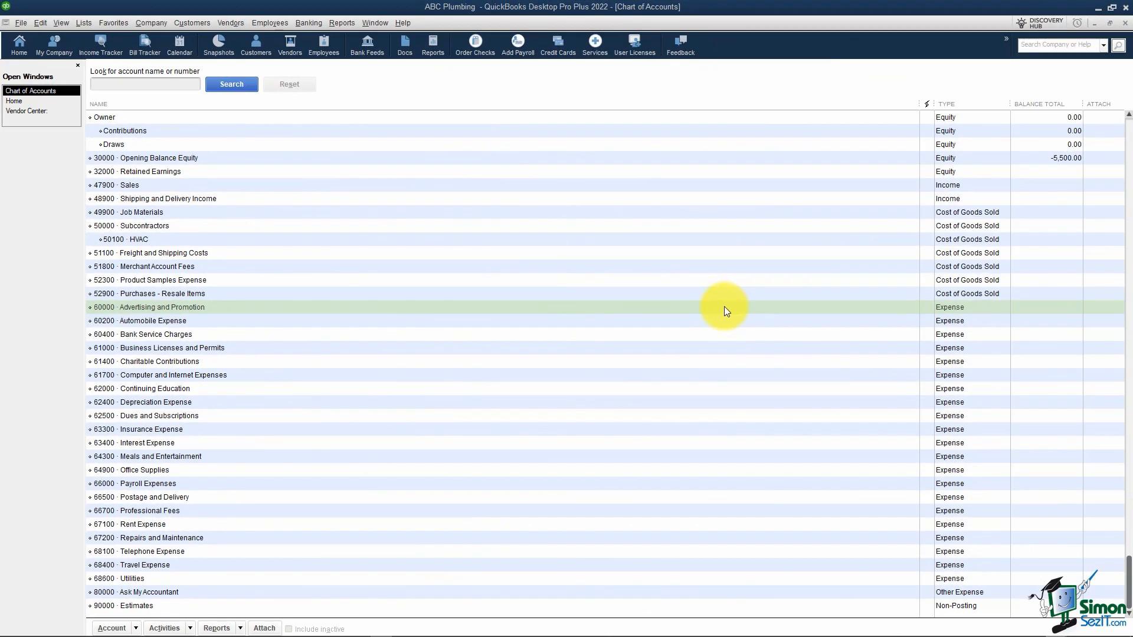
pyautogui.click(724, 307)
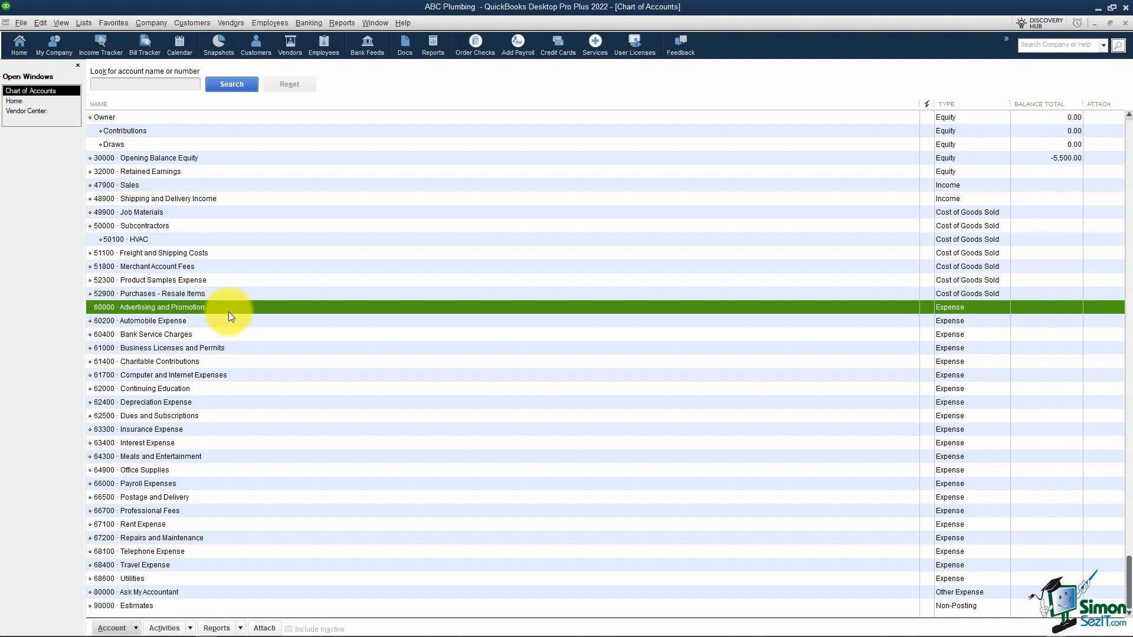
pyautogui.click(168, 322)
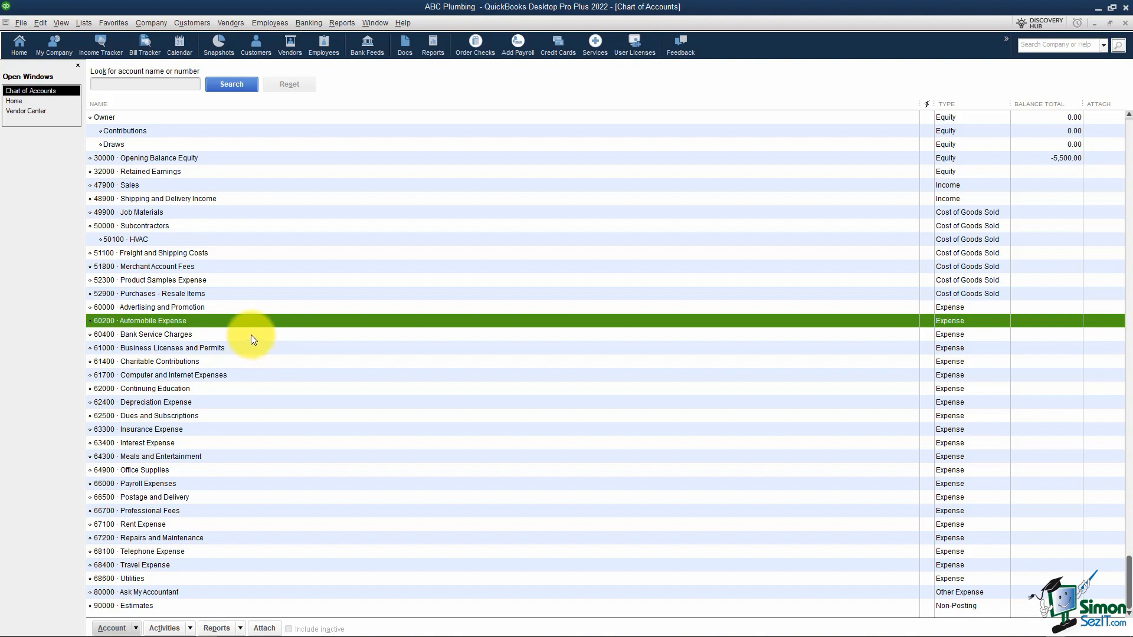
# Start a new account of the Expense type and name it Gas
pyautogui.rightClick(205, 327)
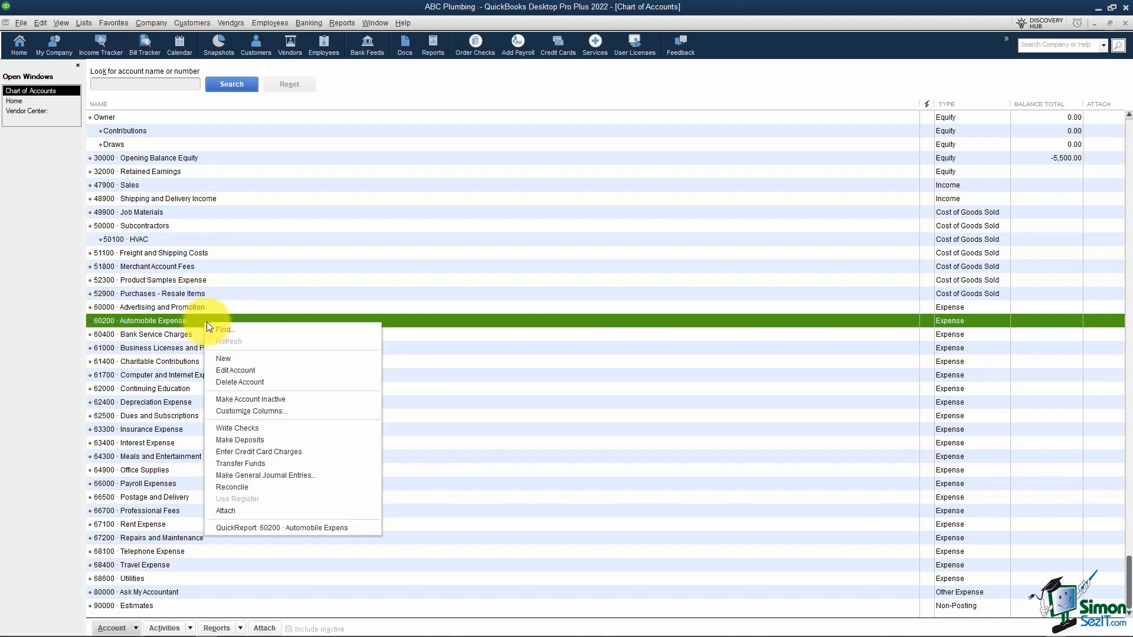
pyautogui.click(239, 359)
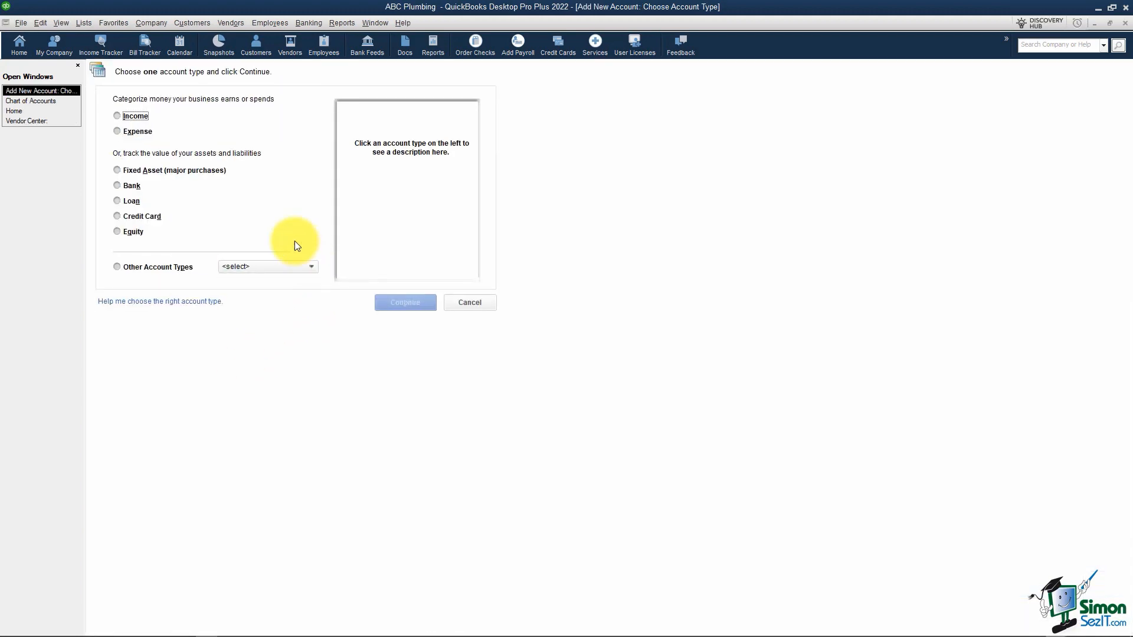
pyautogui.click(136, 132)
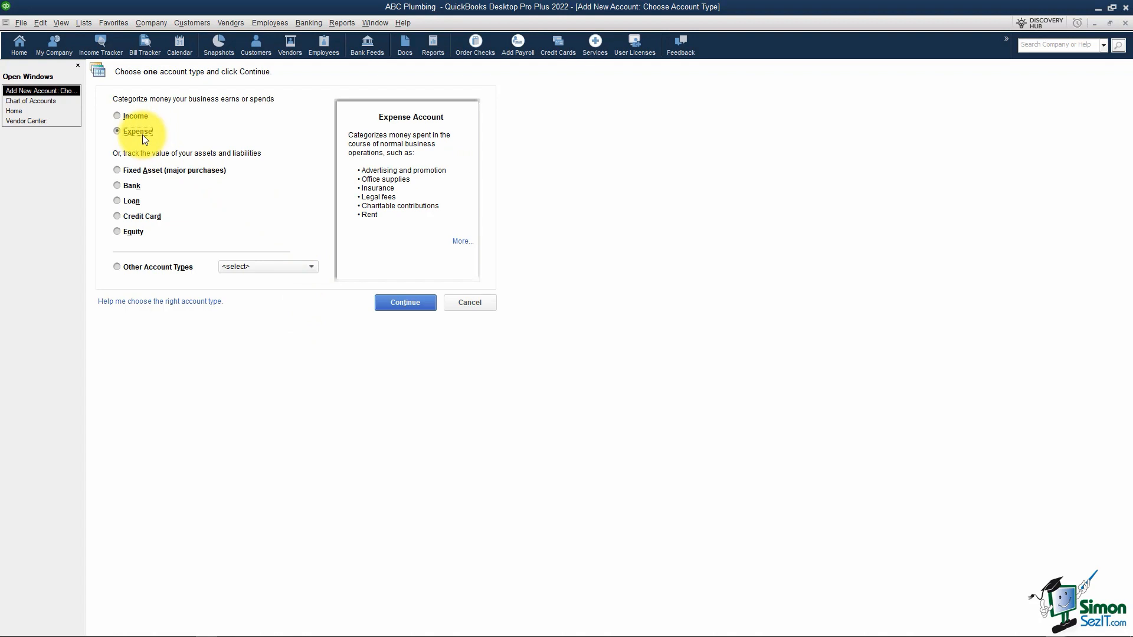
pyautogui.click(406, 302)
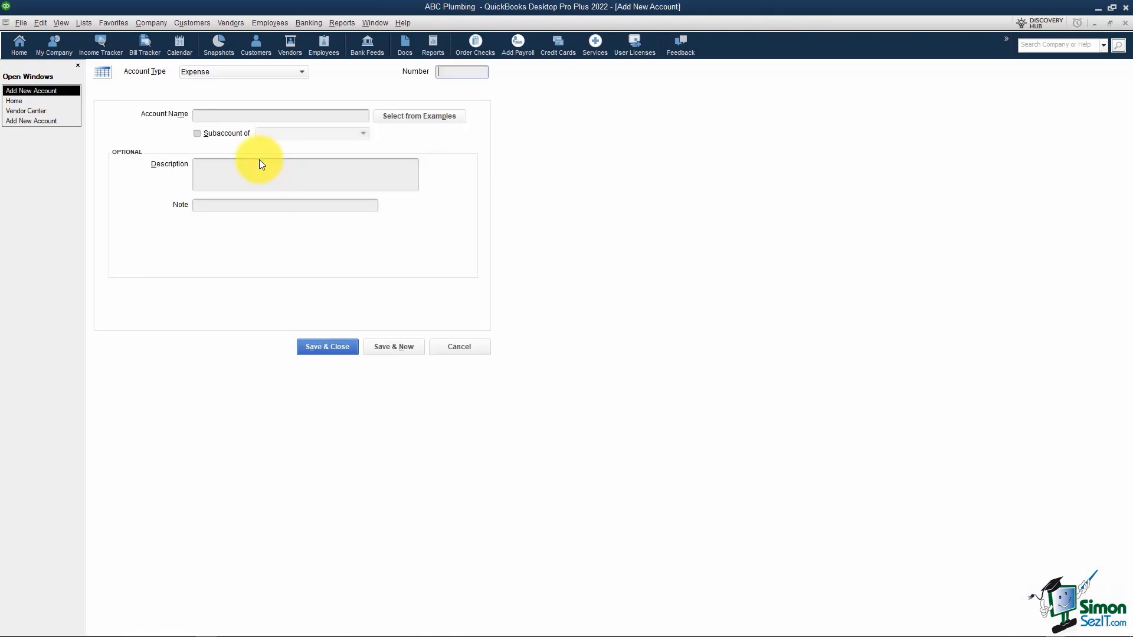
pyautogui.click(249, 114)
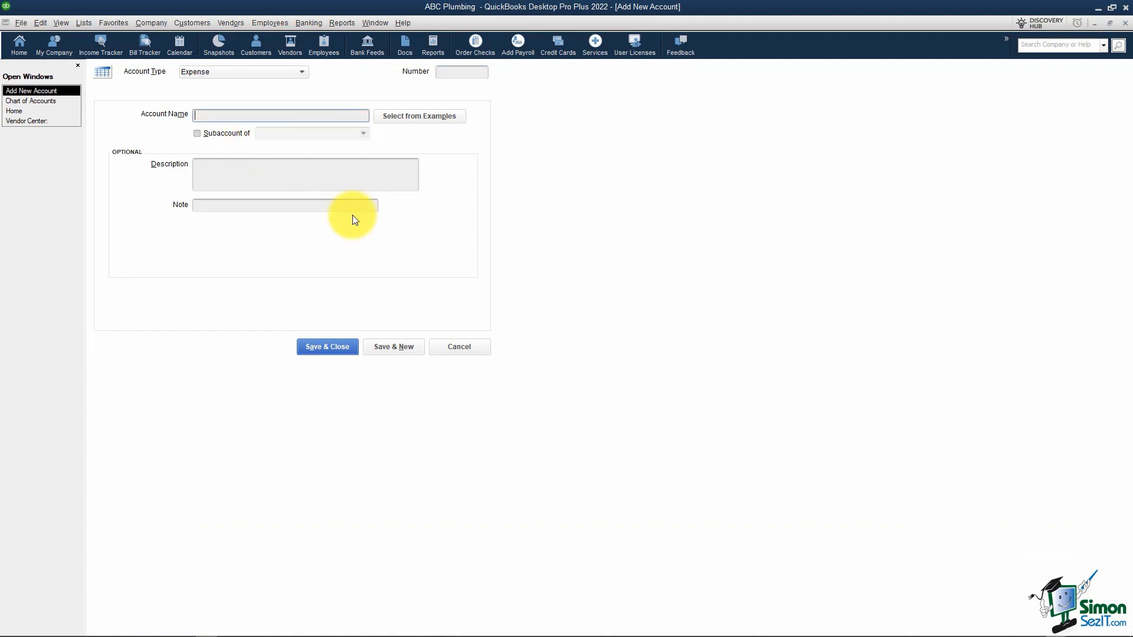
pyautogui.write('GAs')
pyautogui.press('BackSpace')
pyautogui.press('BackSpace')
pyautogui.write('as')
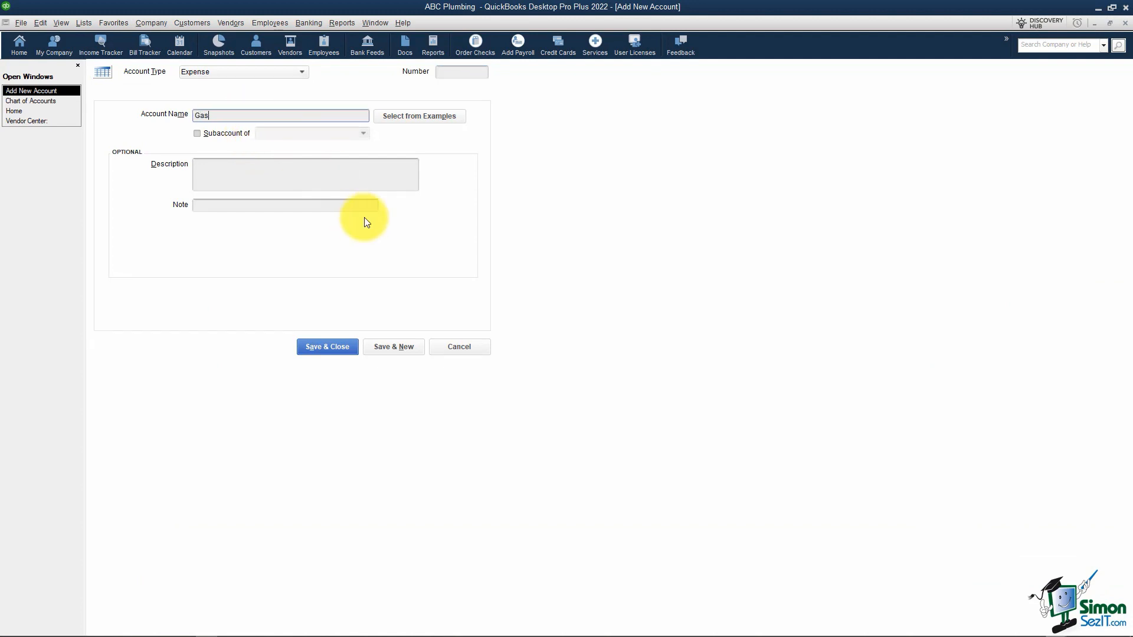
# Make the Gas account a subaccount of 60200 Automobile Expense, assign it the number 602100 and save it
pyautogui.click(196, 133)
pyautogui.click(278, 133)
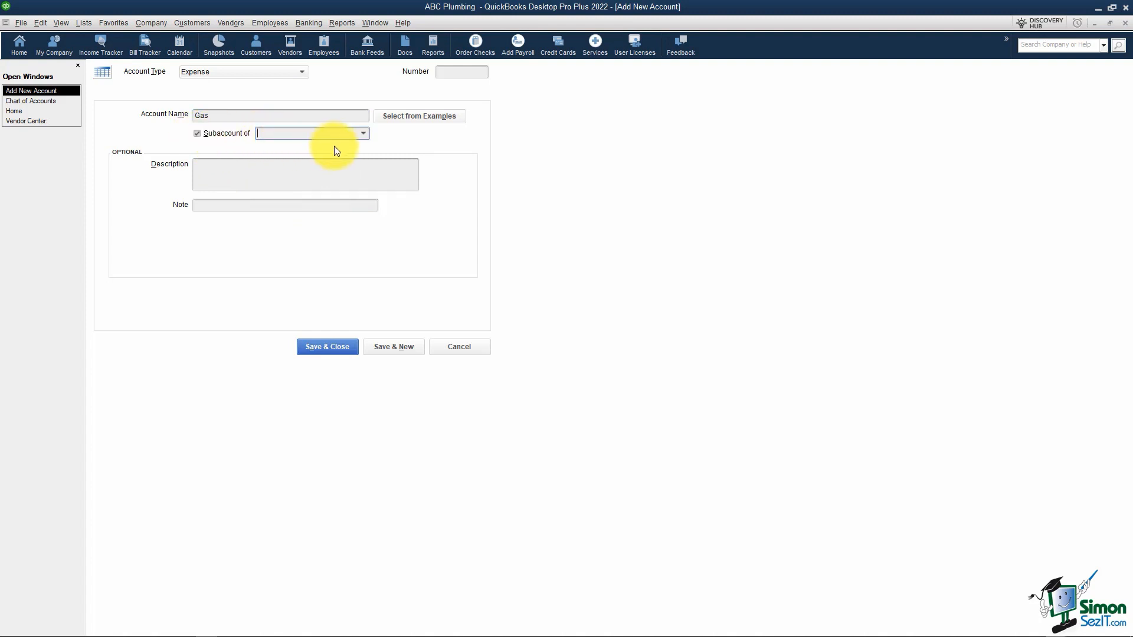
pyautogui.click(363, 133)
pyautogui.click(317, 190)
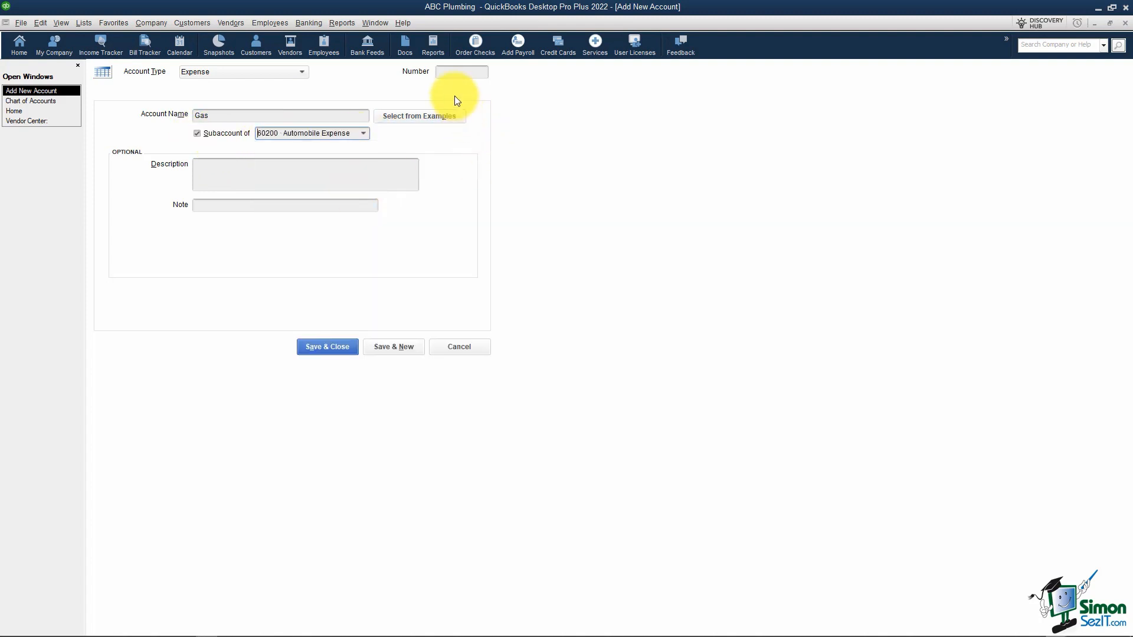
pyautogui.click(457, 74)
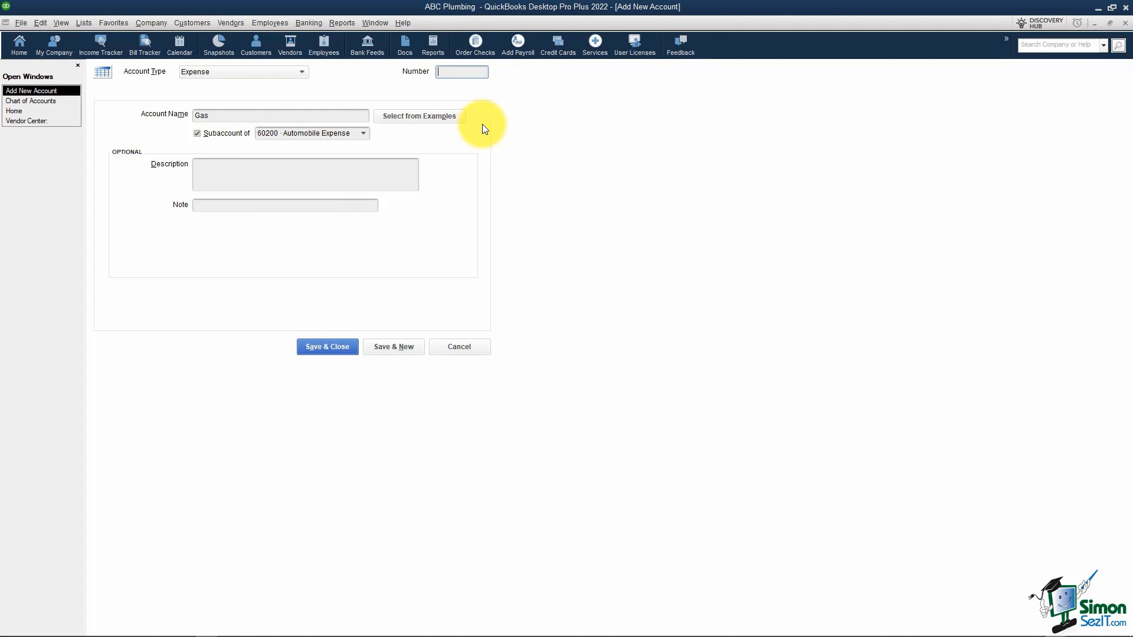
pyautogui.write('602100')
pyautogui.click(344, 346)
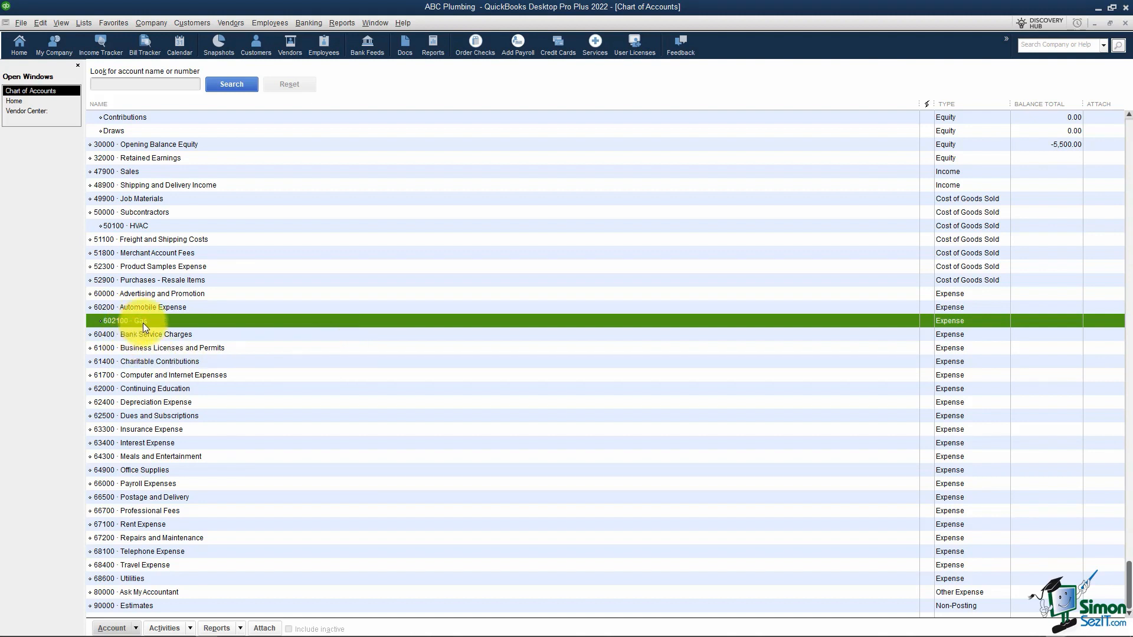
pyautogui.click(194, 335)
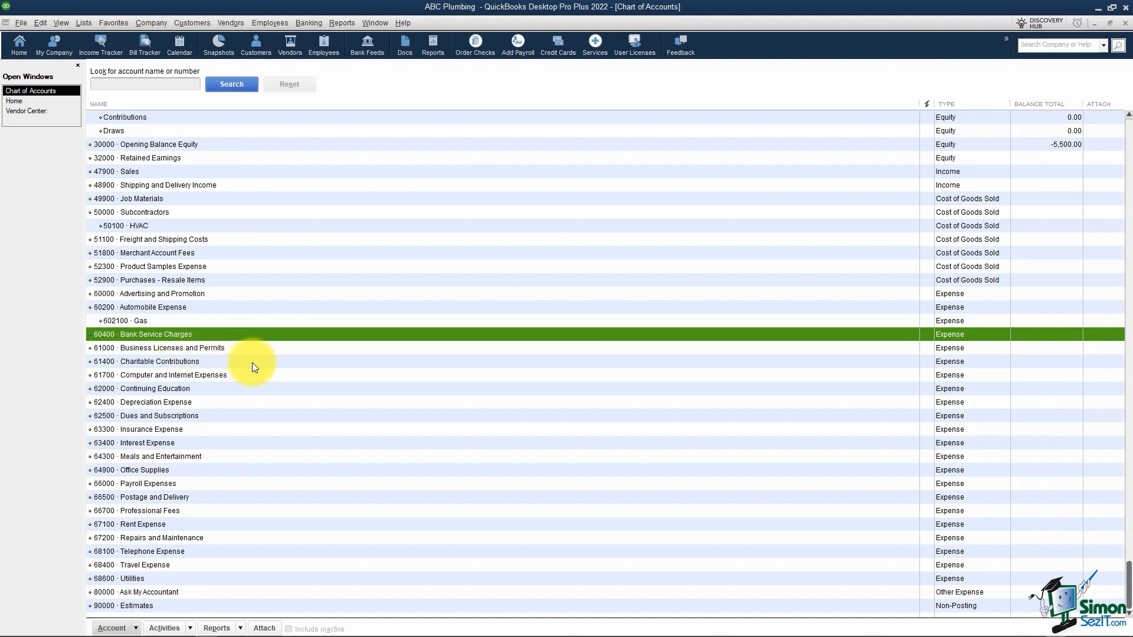
pyautogui.click(236, 349)
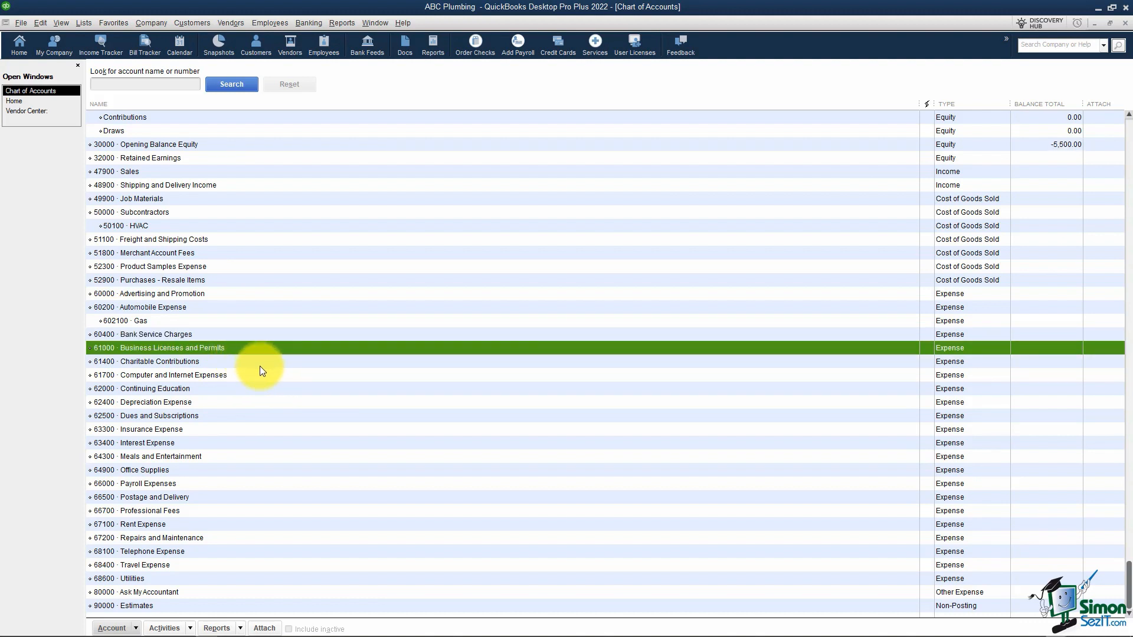
# Delete the 62000 Continuing Education account from the chart of accounts and confirm the deletion
pyautogui.click(200, 377)
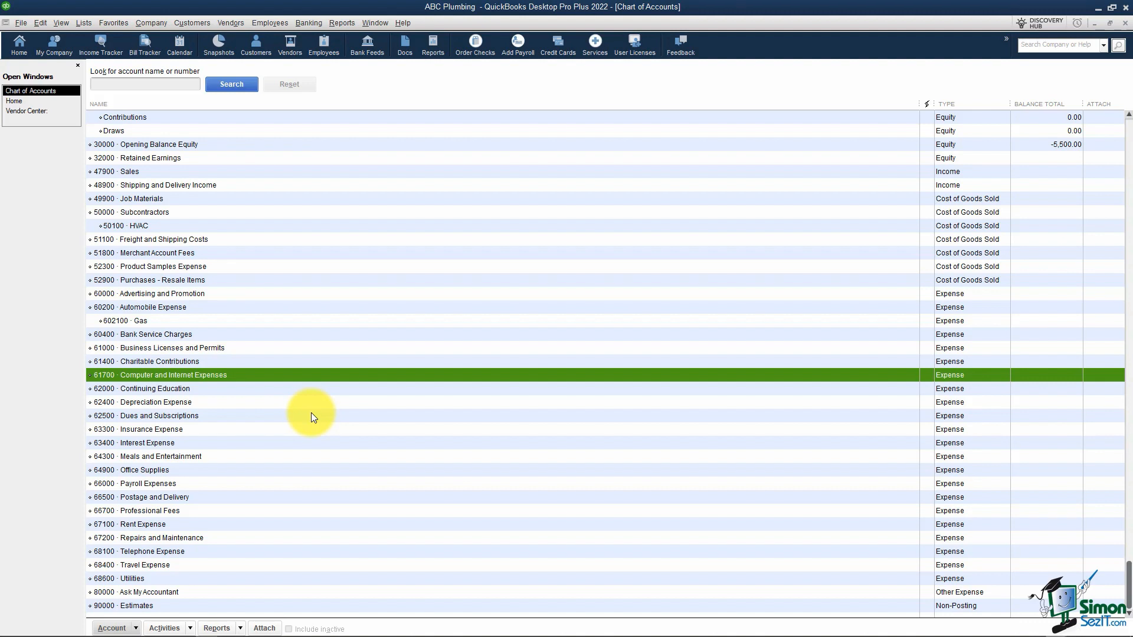
pyautogui.click(219, 389)
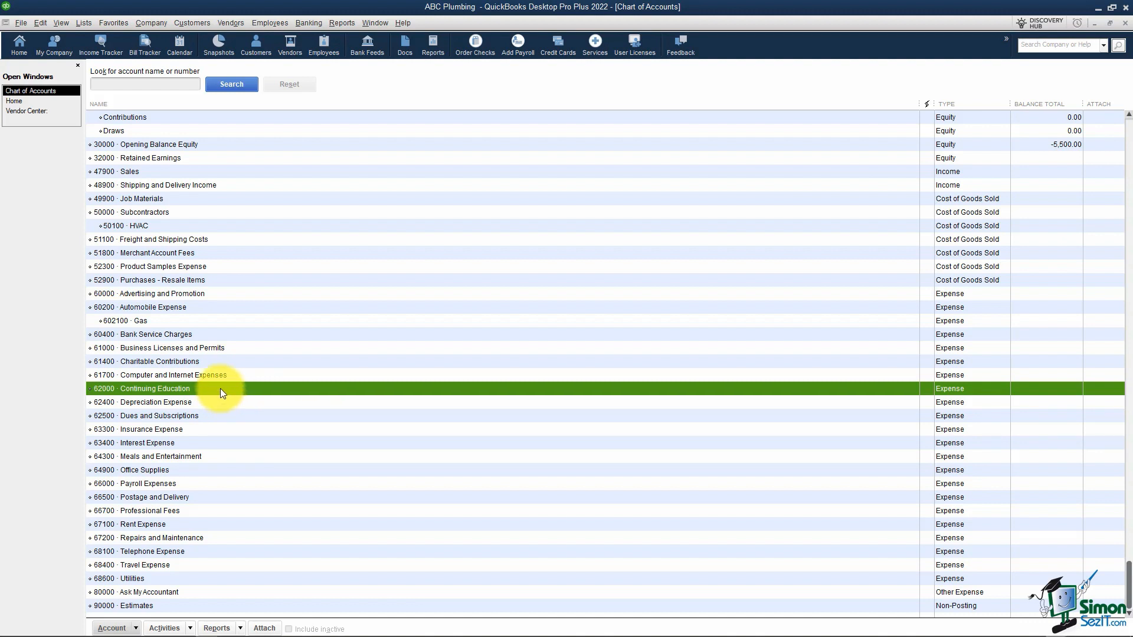
pyautogui.rightClick(223, 391)
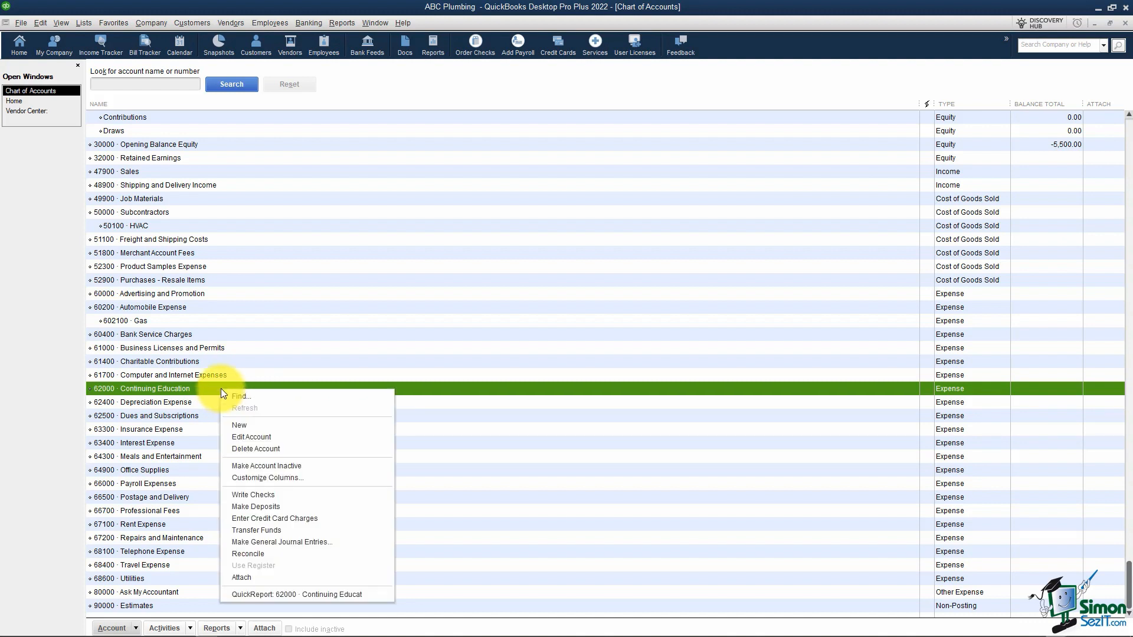
pyautogui.click(272, 448)
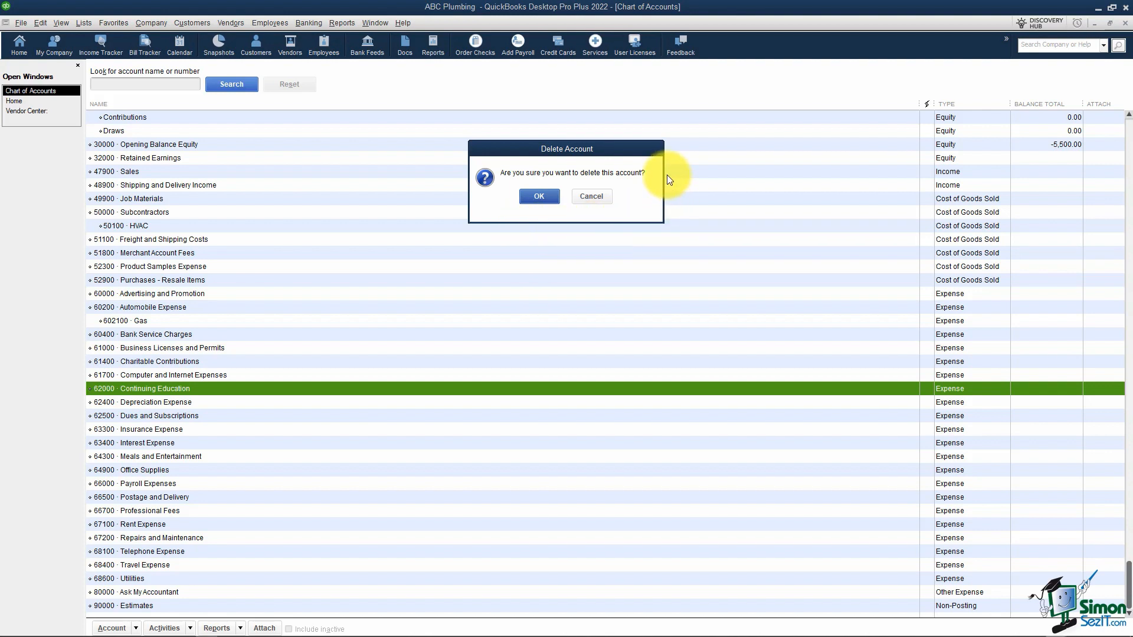
pyautogui.click(545, 196)
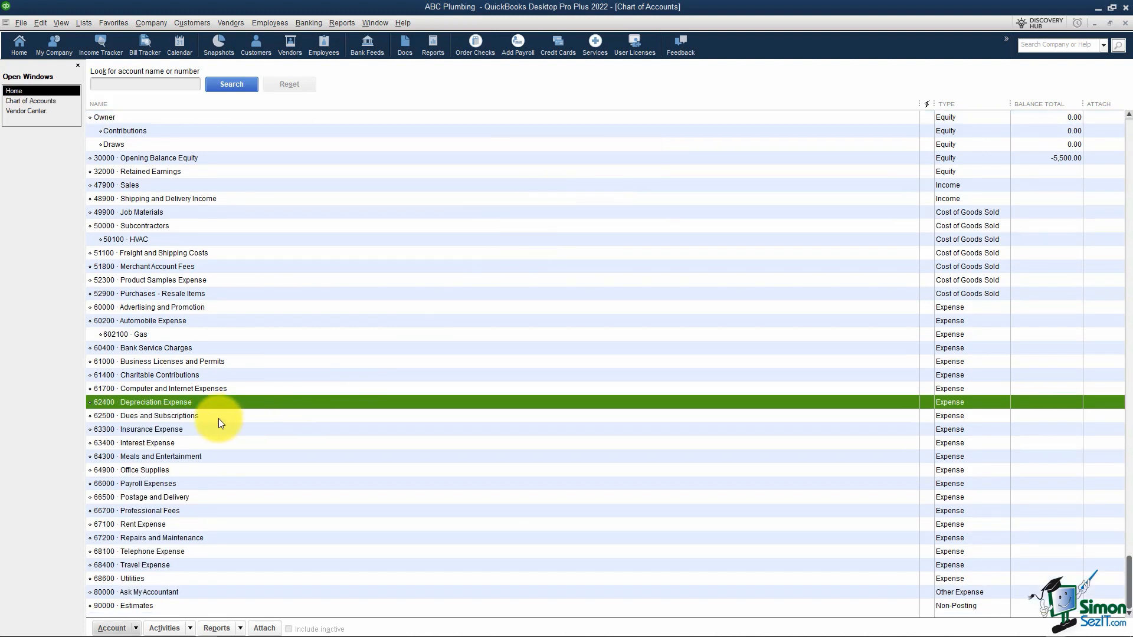
pyautogui.click(206, 429)
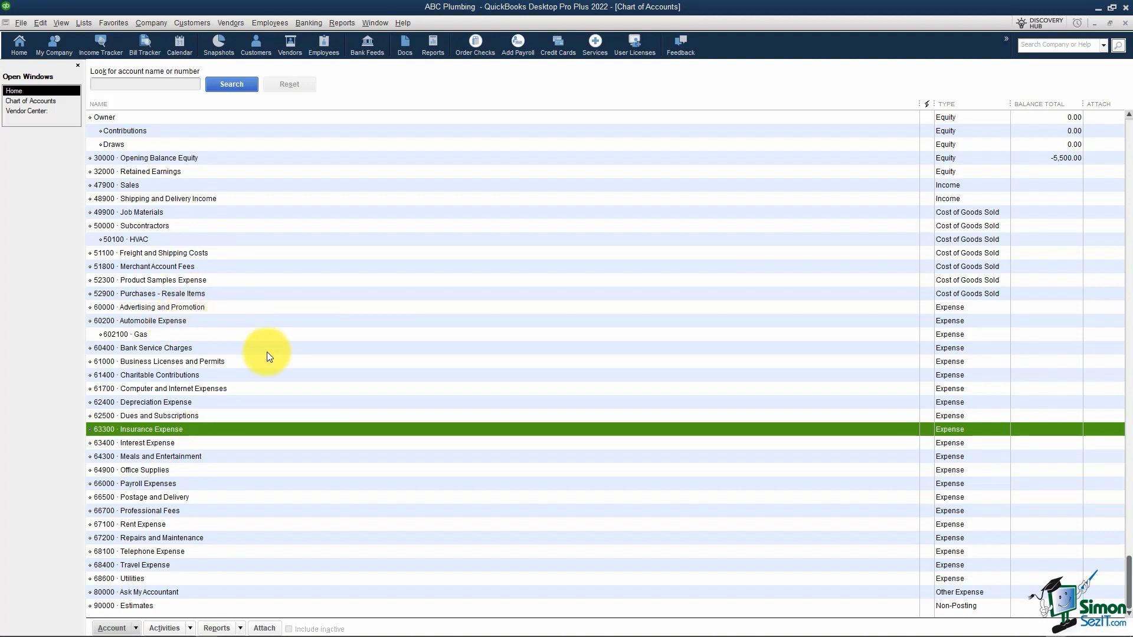
pyautogui.click(229, 431)
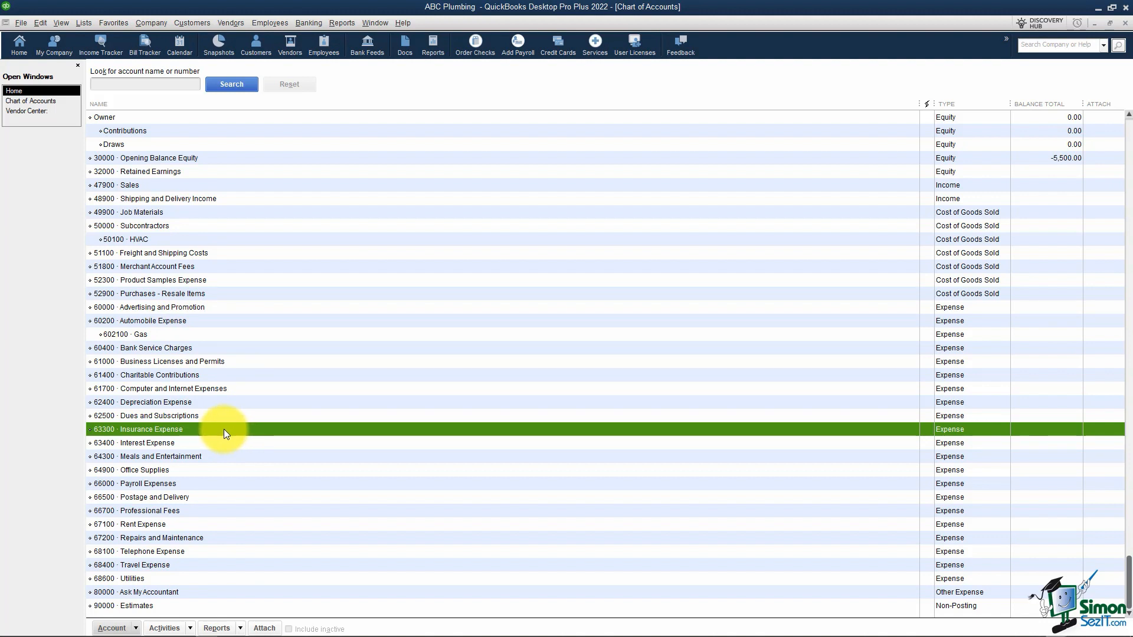
# Start a new account of the Expense type and name it Finance Charges
pyautogui.click(178, 445)
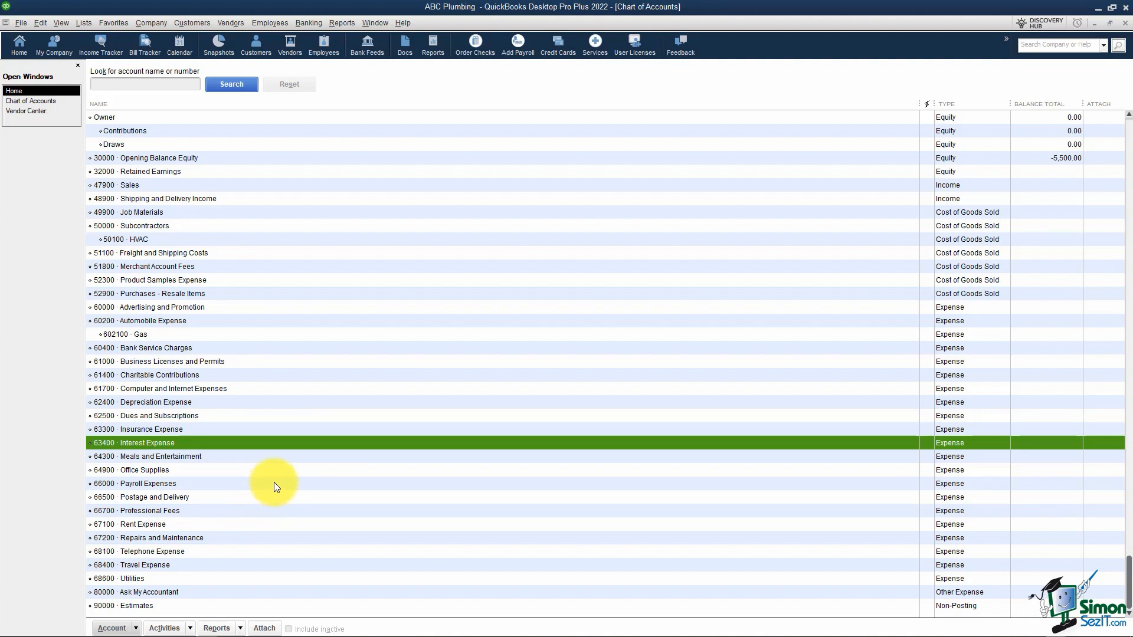
pyautogui.rightClick(279, 448)
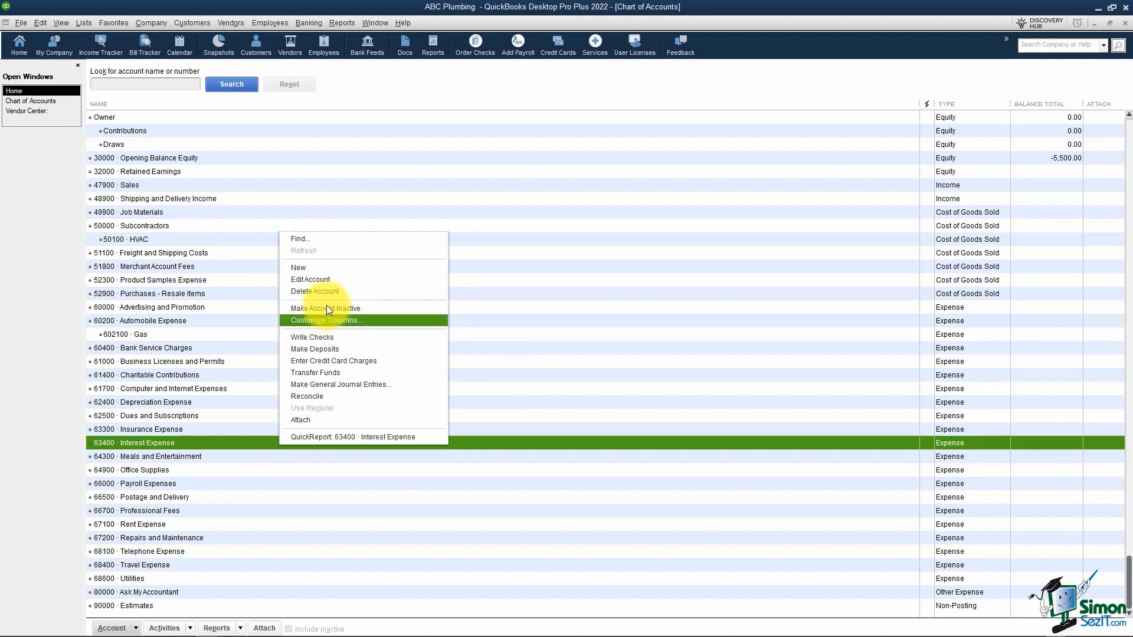
pyautogui.click(316, 268)
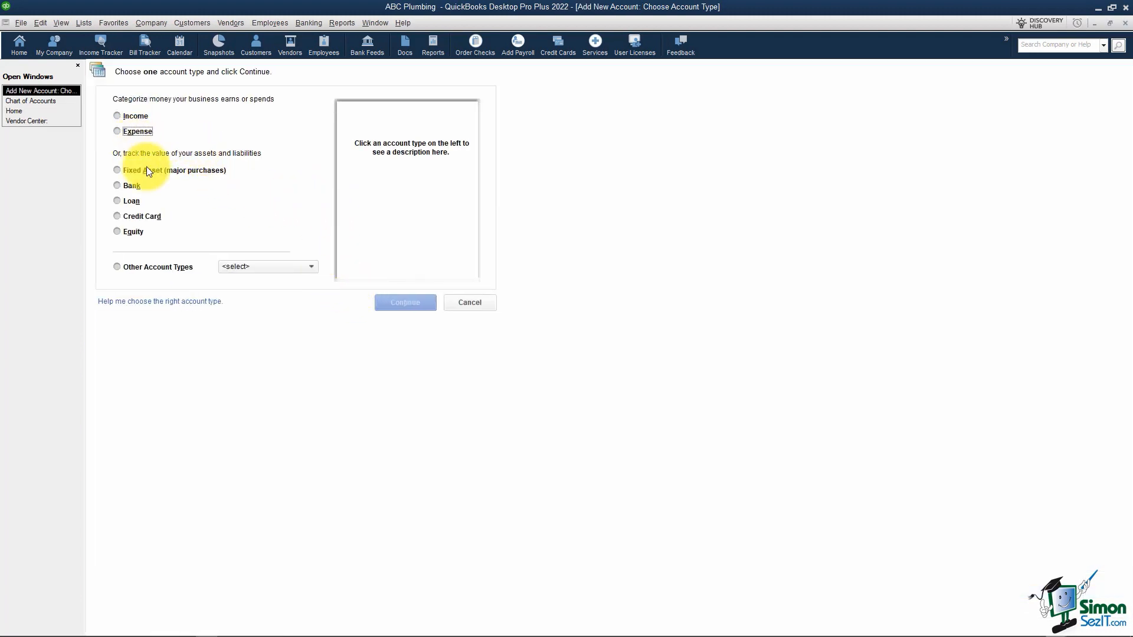
pyautogui.click(117, 131)
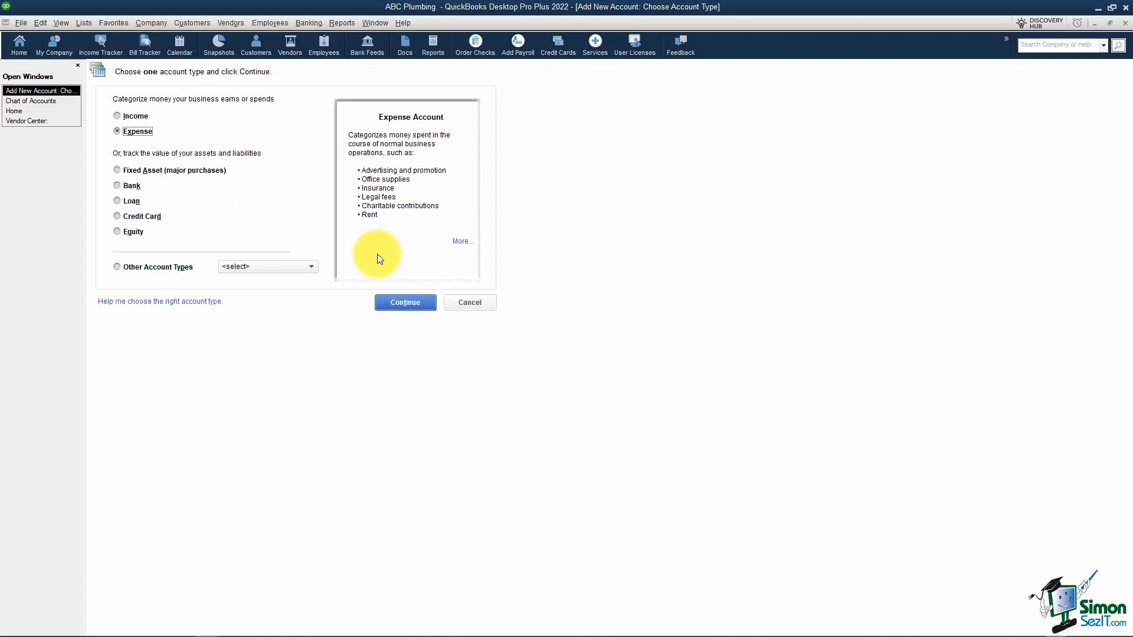
pyautogui.click(404, 302)
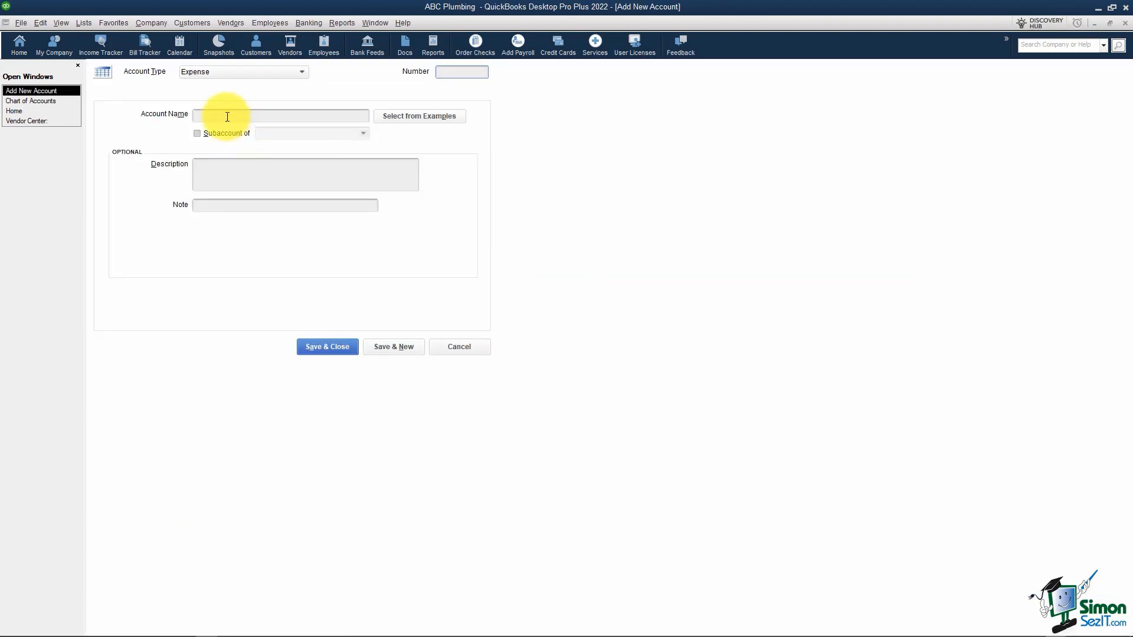
pyautogui.click(227, 116)
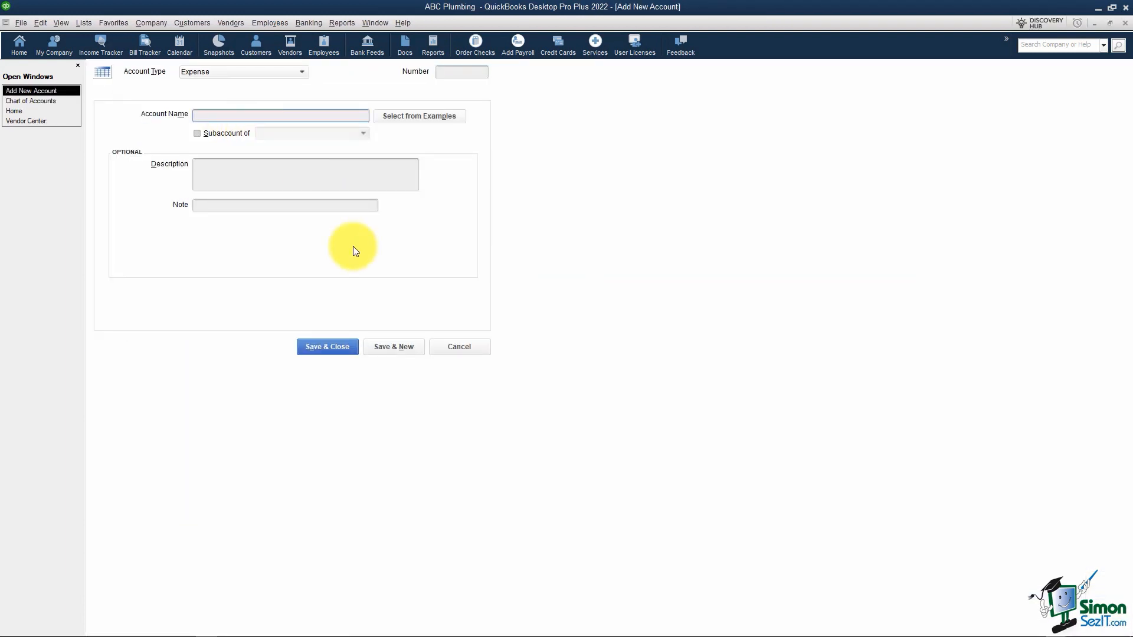
pyautogui.write('Finance CHarges')
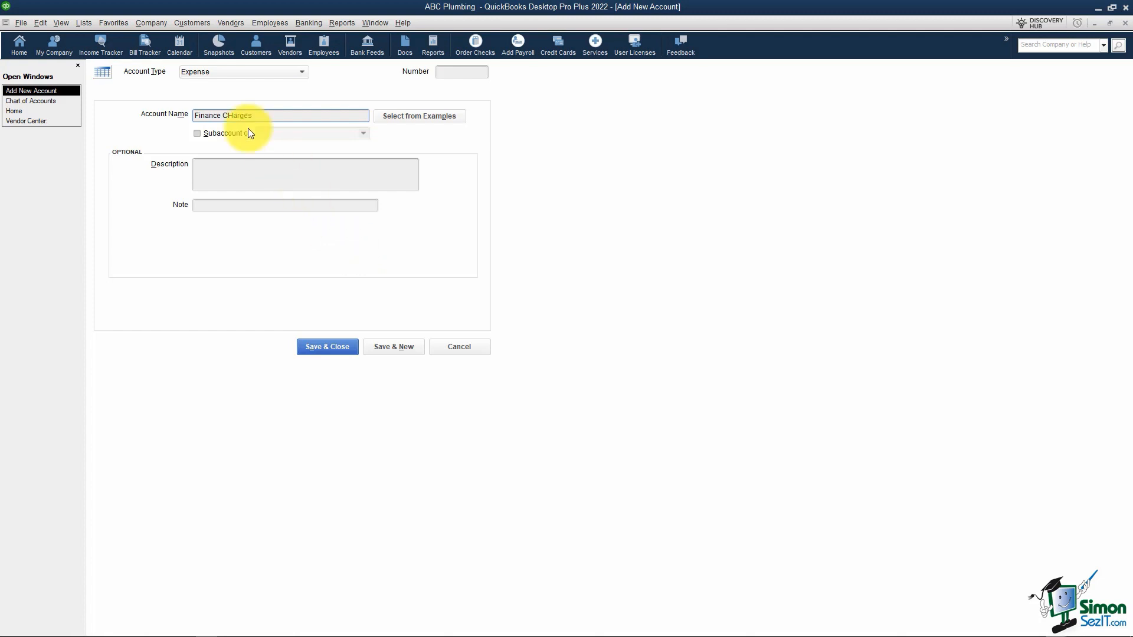
pyautogui.moveTo(228, 115); pyautogui.dragTo(232, 115)
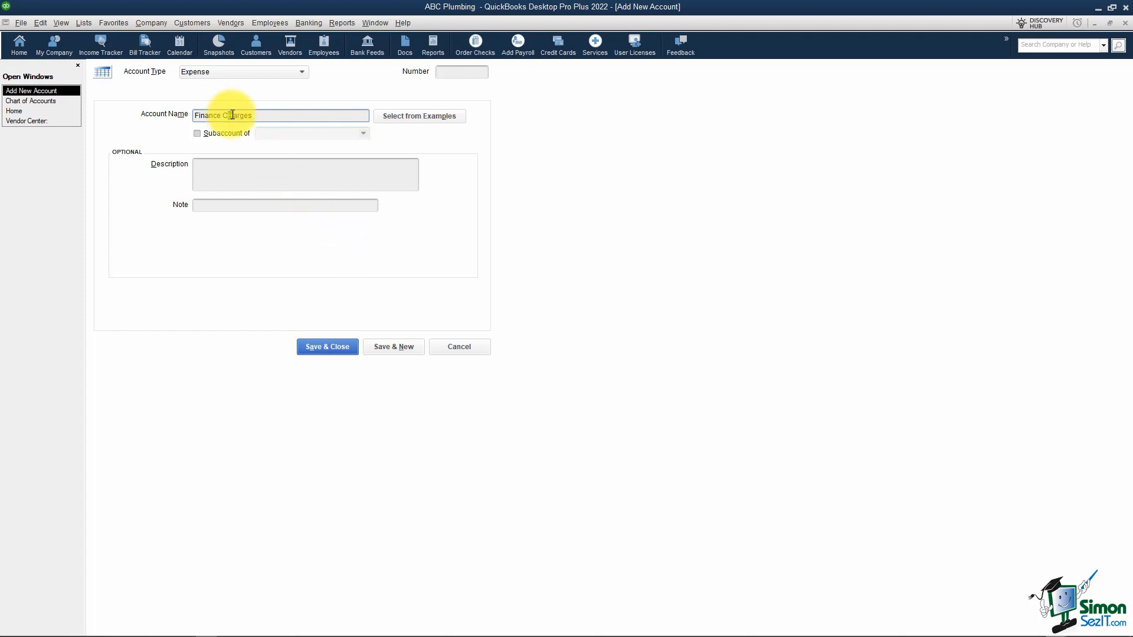
pyautogui.write('h')
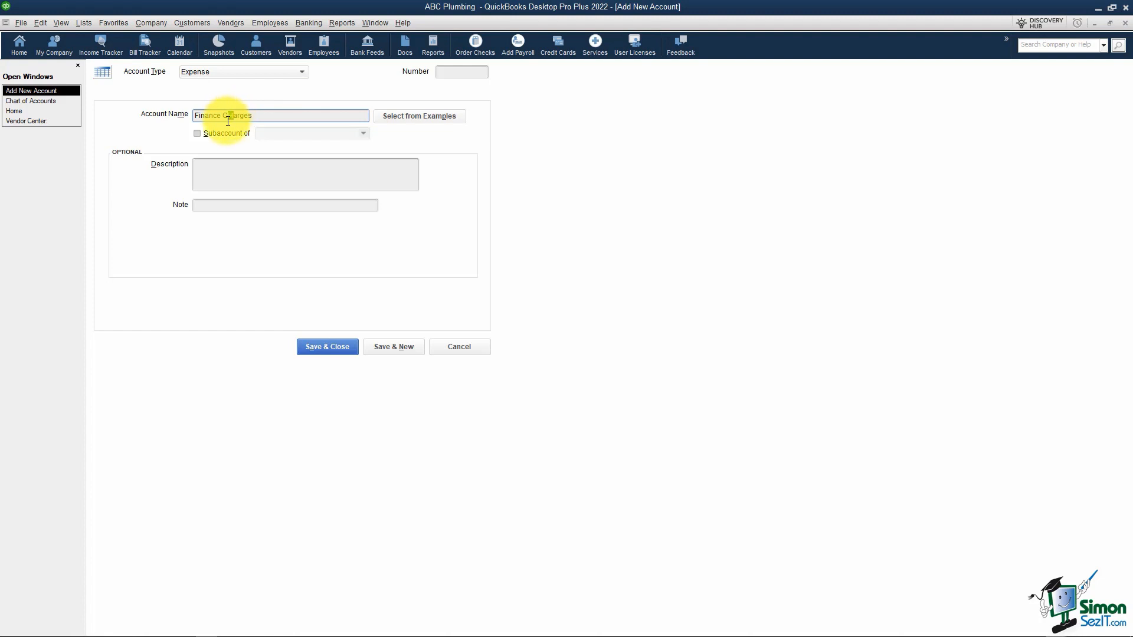
# Make the Finance Charges account a subaccount of 63400 Interest Expense, and save it while continuing to another new account
pyautogui.click(196, 133)
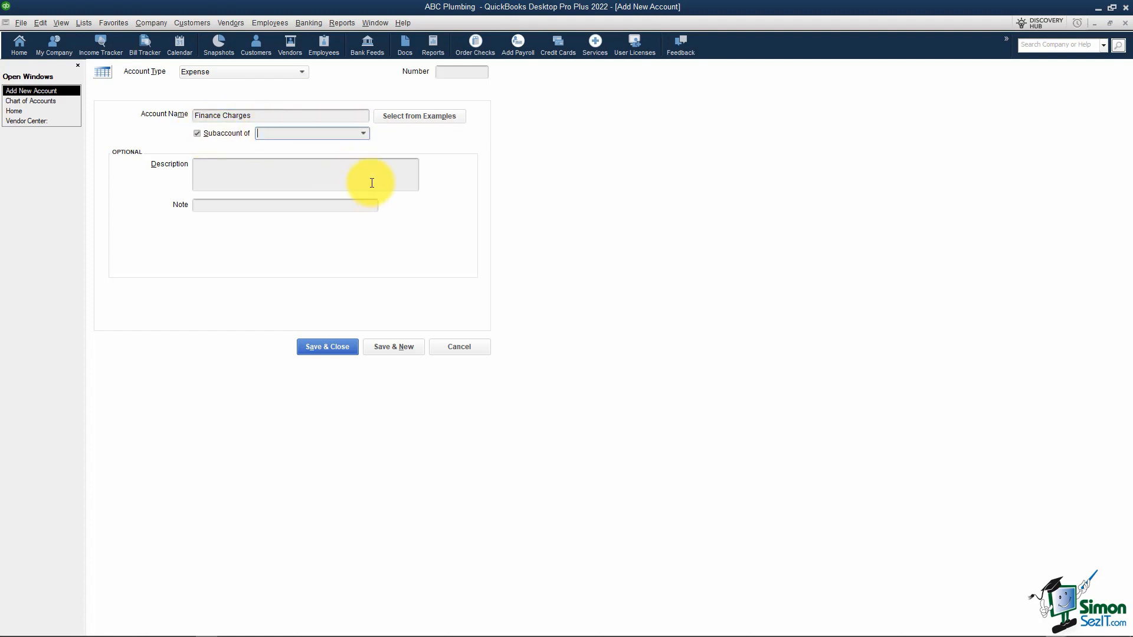
pyautogui.write('Insurance Expense')
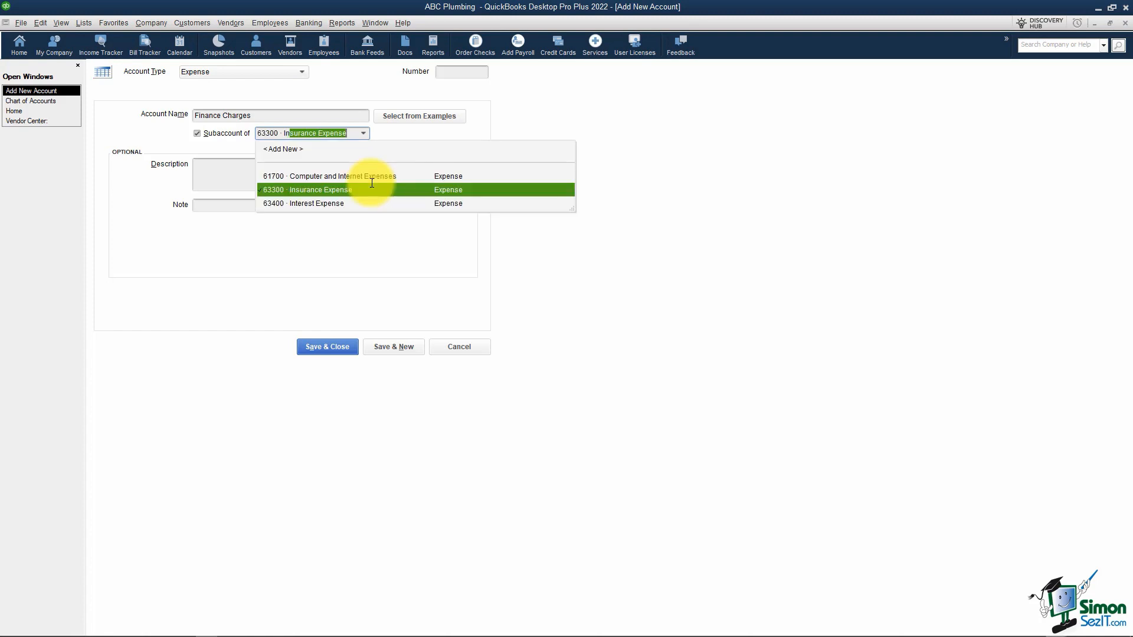
pyautogui.click(344, 203)
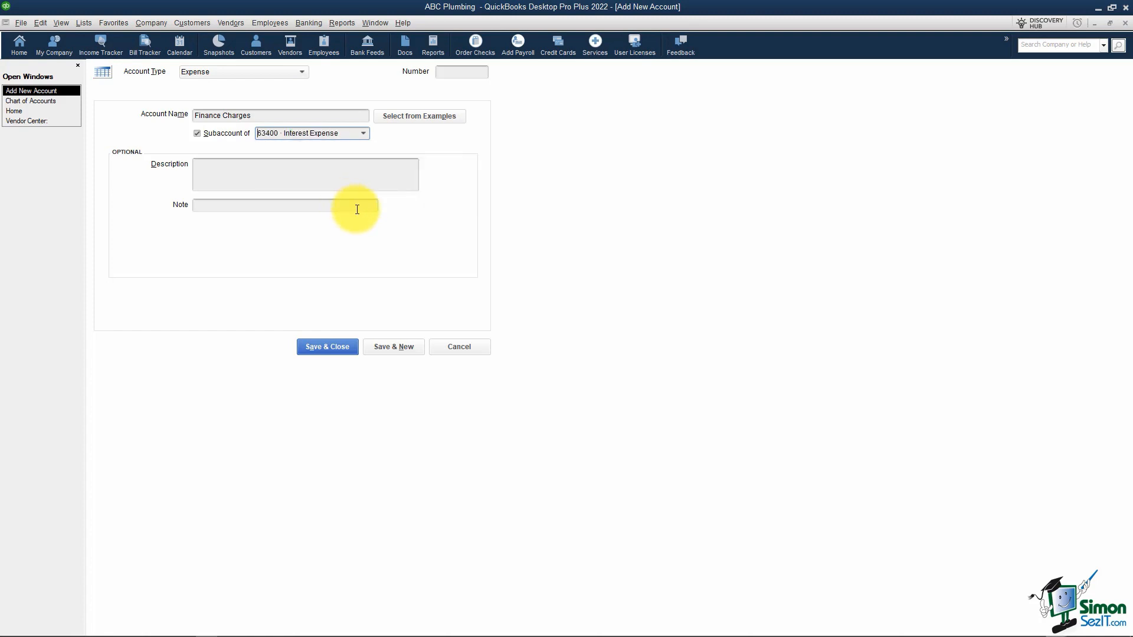
pyautogui.click(402, 347)
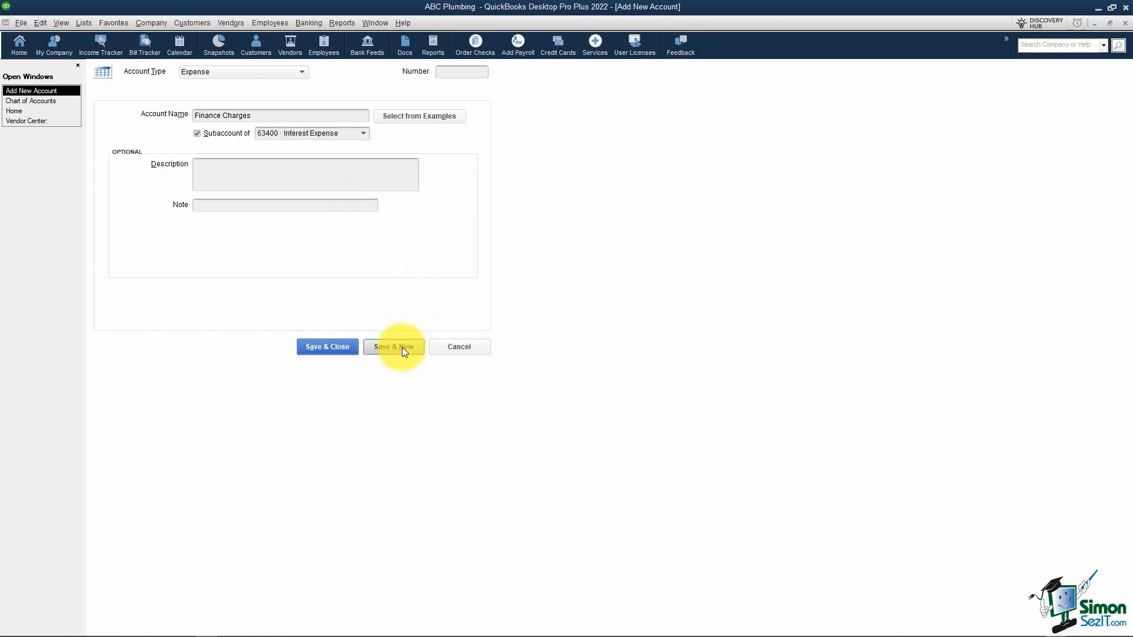
# Create an Expense account named Loan Interest as a subaccount of 63400 Interest Expense, and save and close it
pyautogui.click(277, 117)
pyautogui.write('Loan')
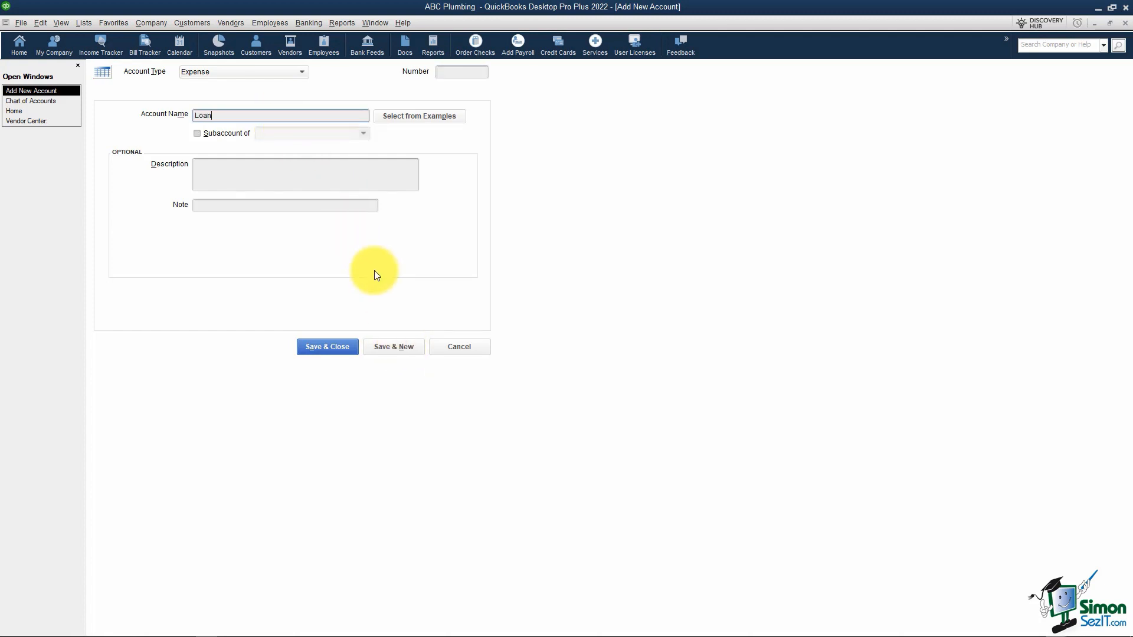
pyautogui.write(' Interest')
pyautogui.click(198, 134)
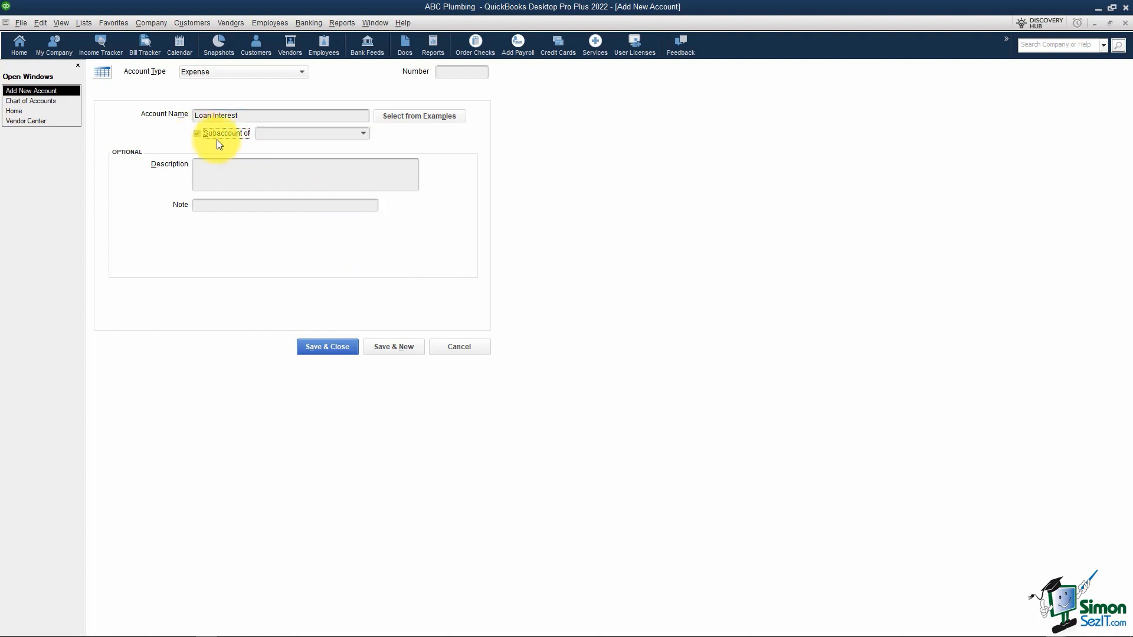
pyautogui.click(363, 134)
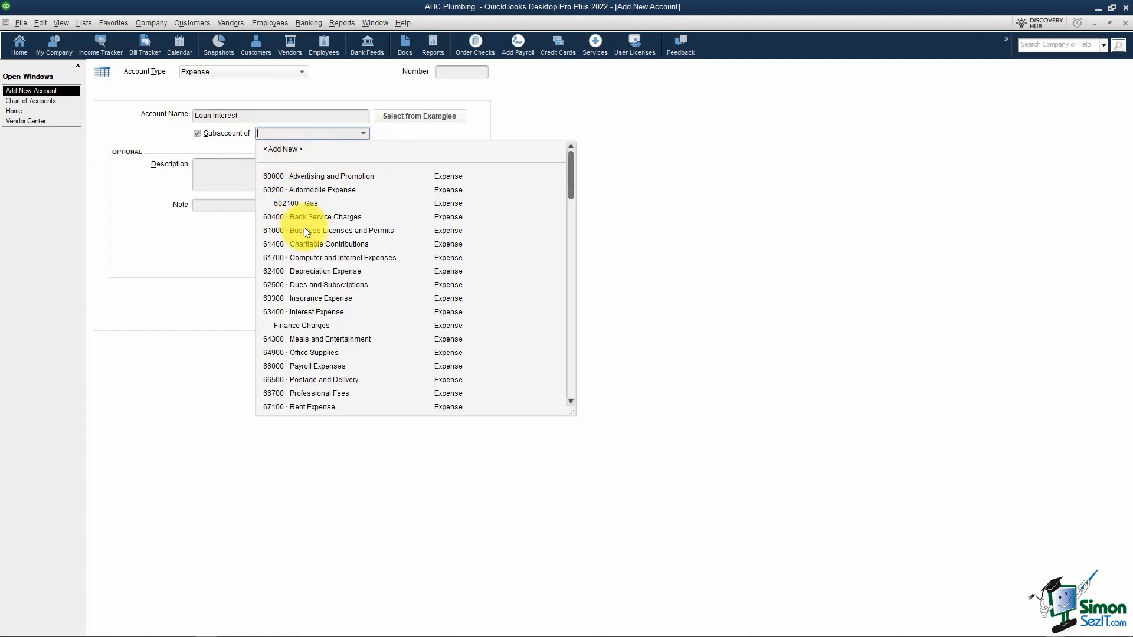
pyautogui.click(314, 311)
pyautogui.click(331, 347)
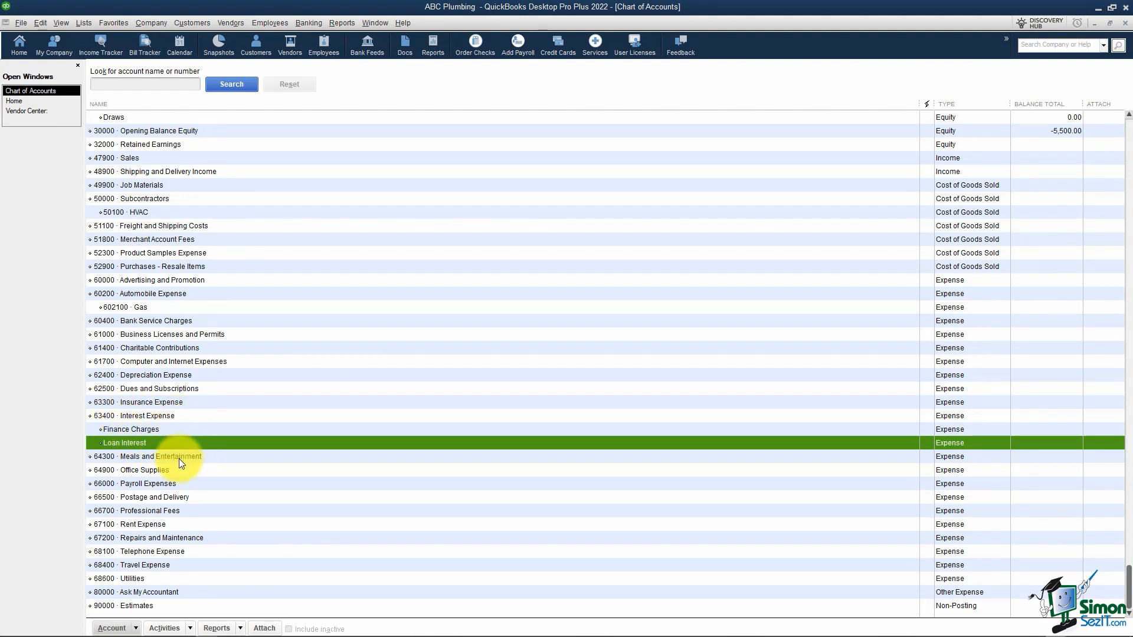
pyautogui.click(170, 483)
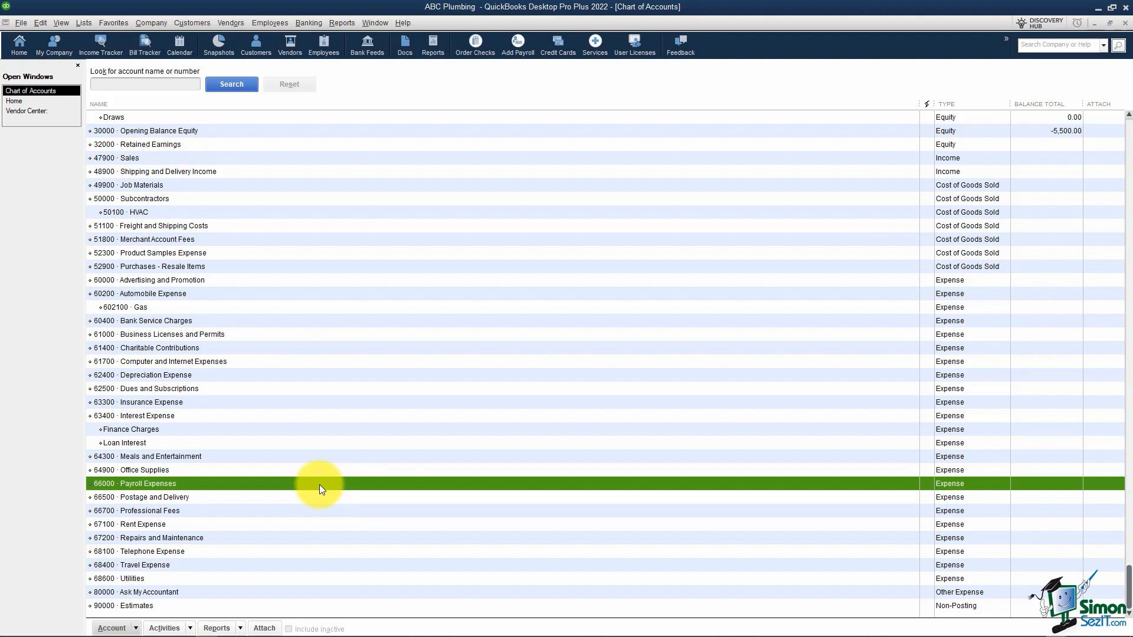
pyautogui.click(204, 498)
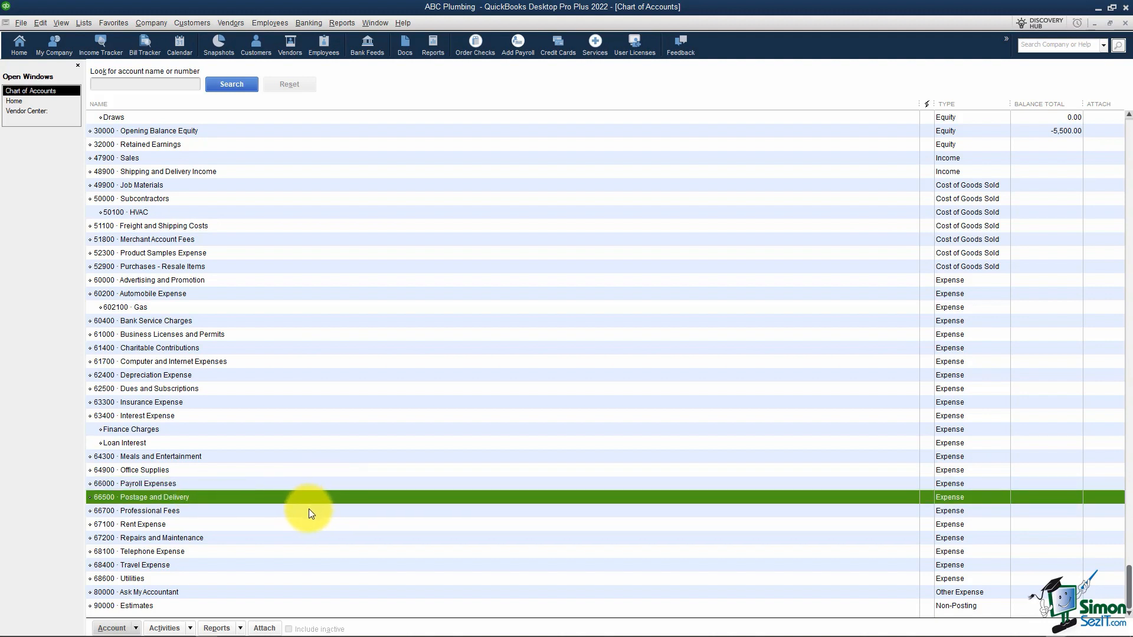
pyautogui.click(190, 511)
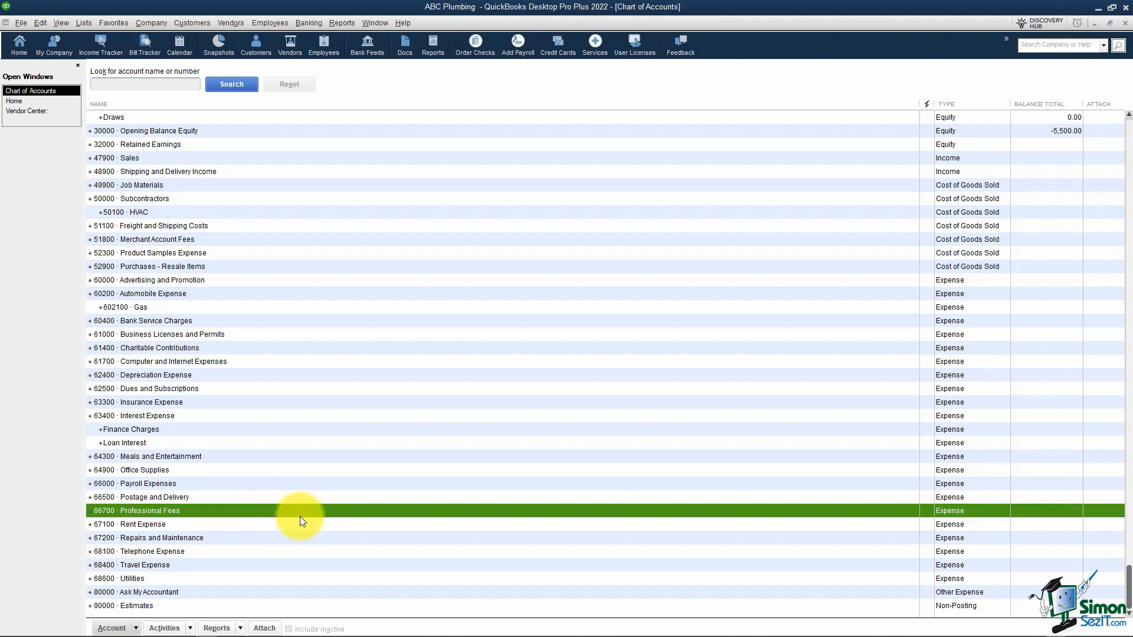
pyautogui.click(144, 553)
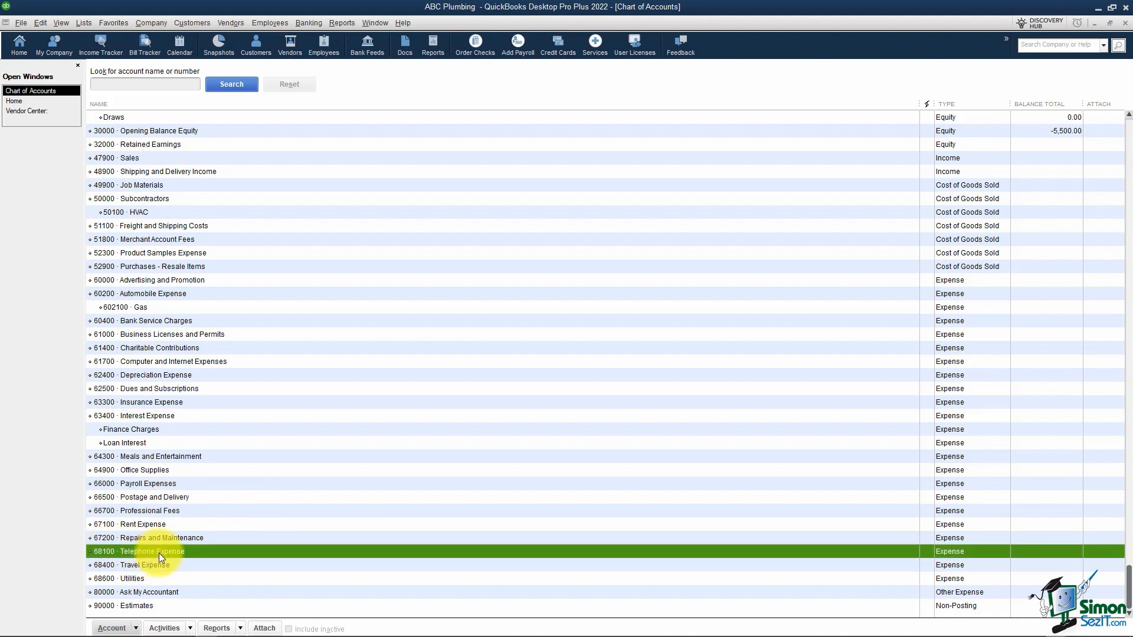
pyautogui.click(153, 579)
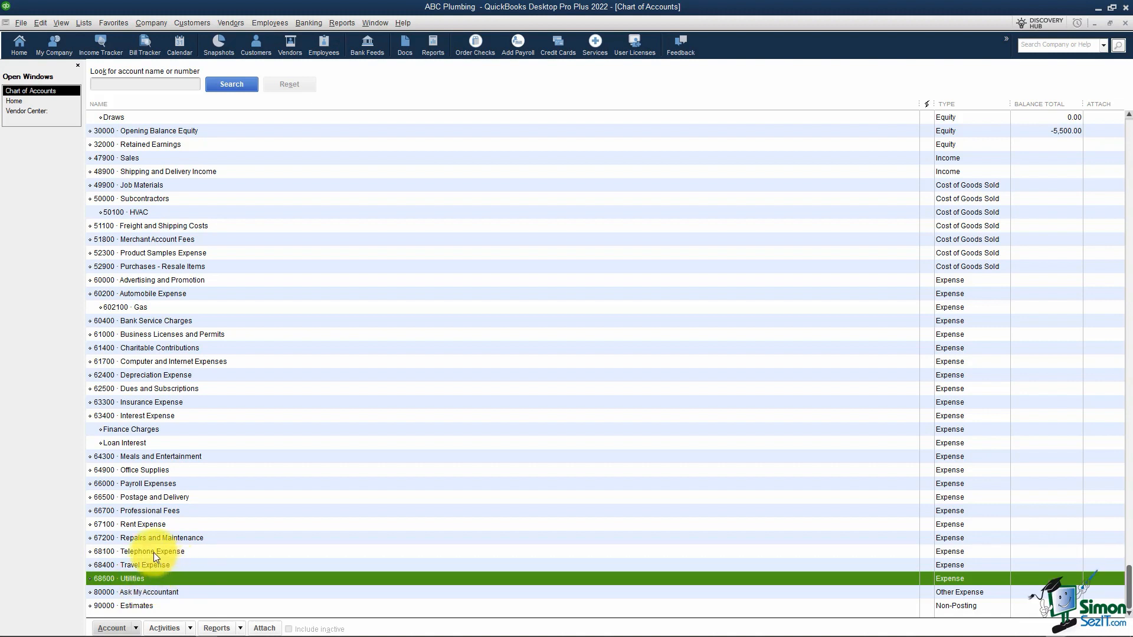
# Edit the Telephone Expense account to make it a subaccount of 68600 Utilities, and save the change
pyautogui.click(154, 551)
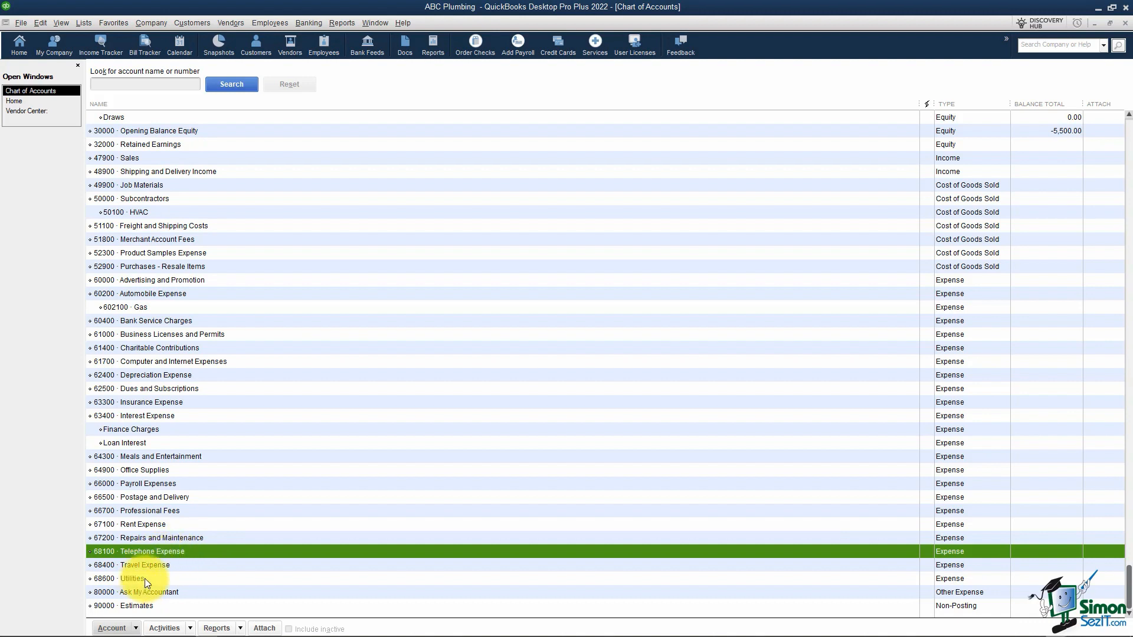
pyautogui.rightClick(211, 550)
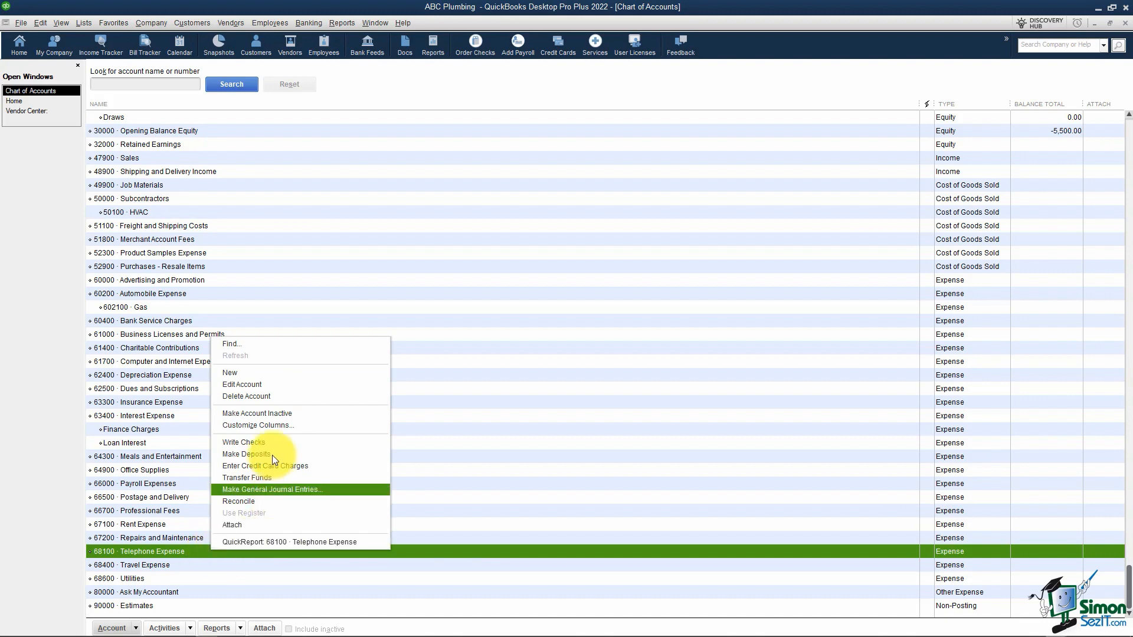
pyautogui.click(267, 387)
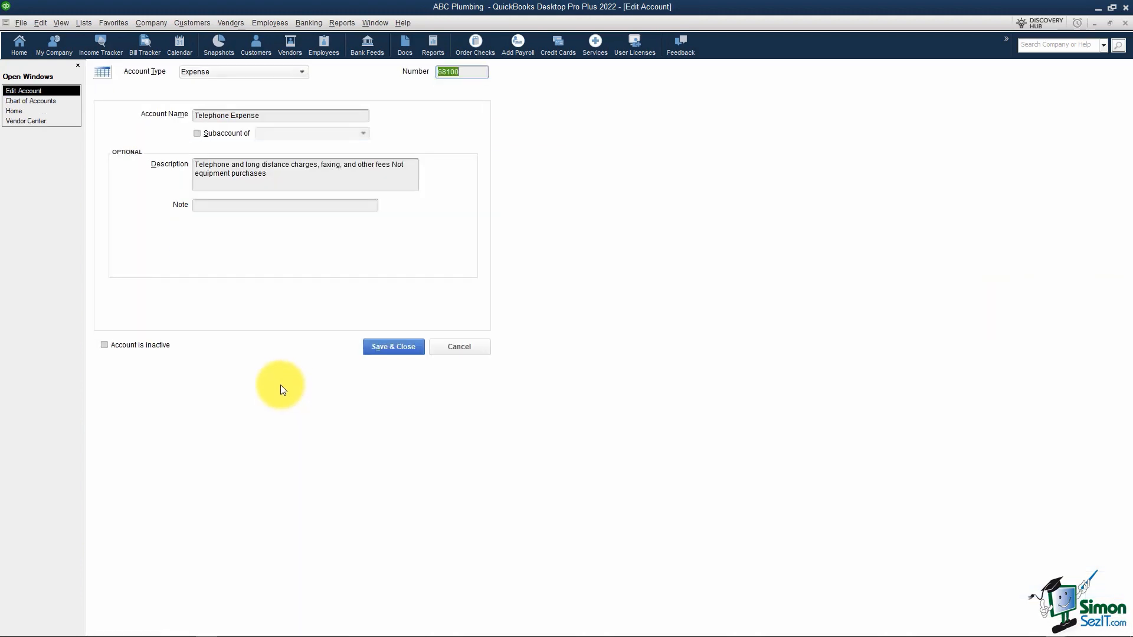
pyautogui.click(198, 133)
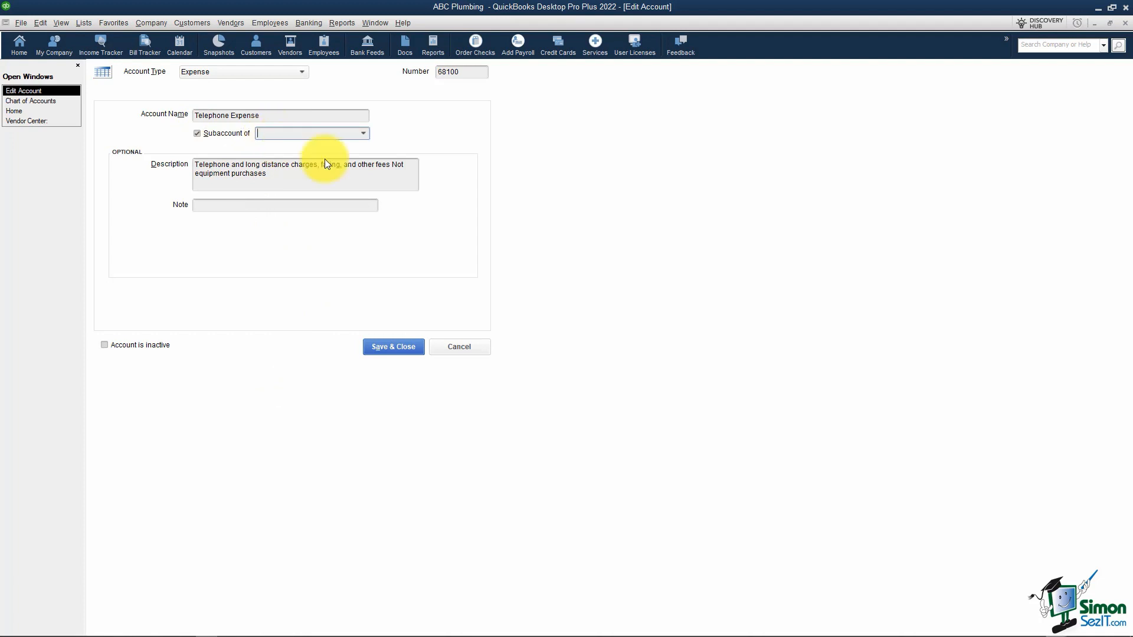
pyautogui.write('ut')
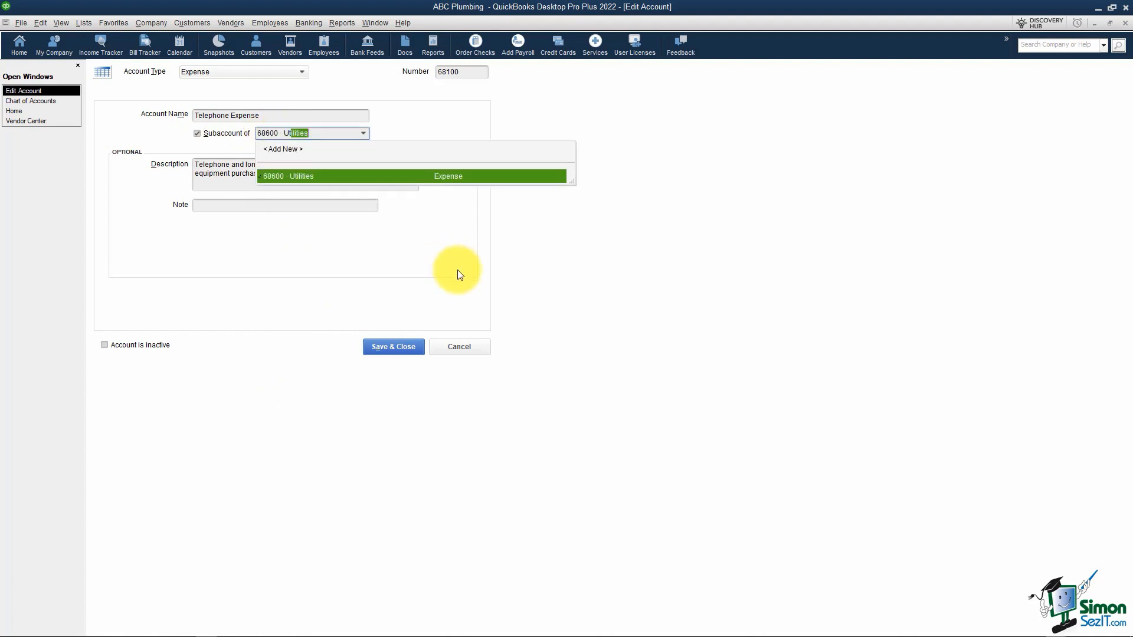
pyautogui.click(397, 347)
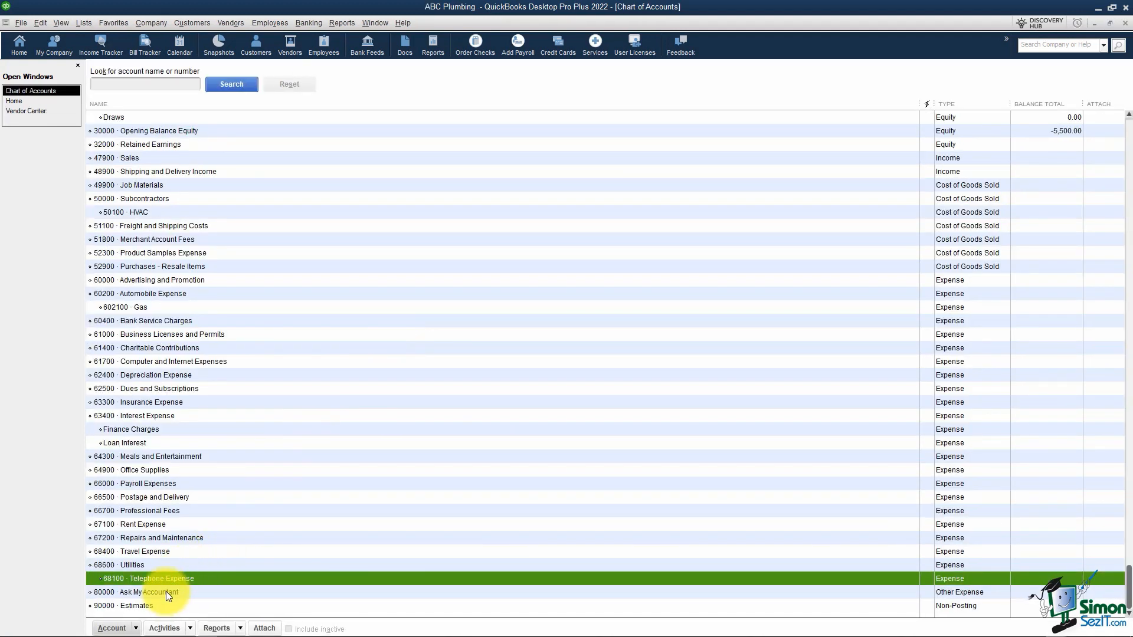
pyautogui.click(169, 593)
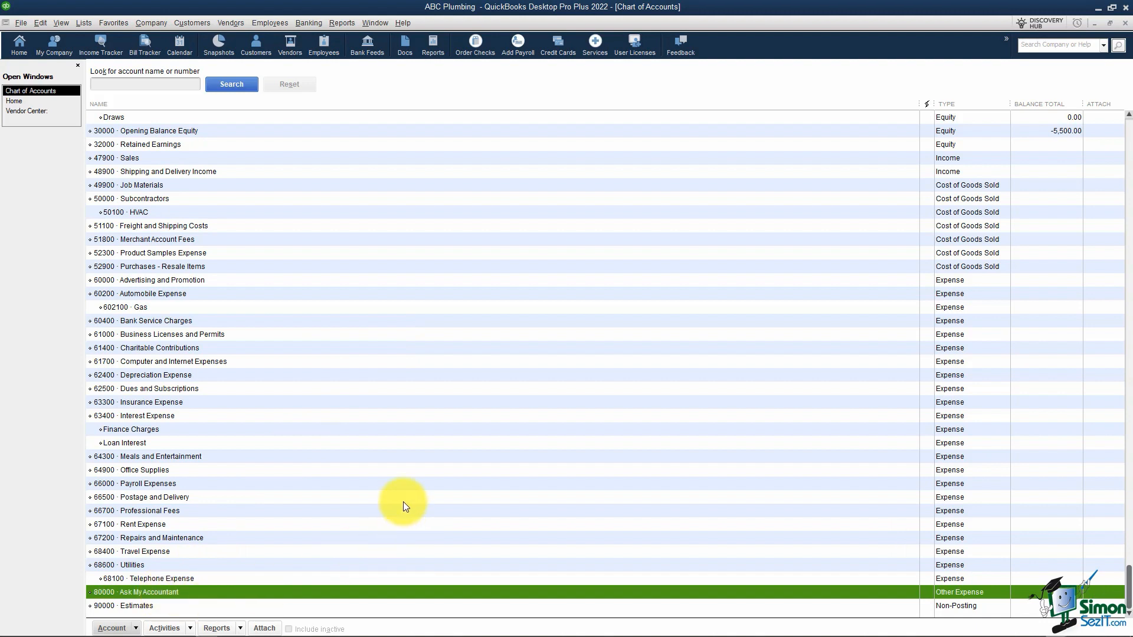